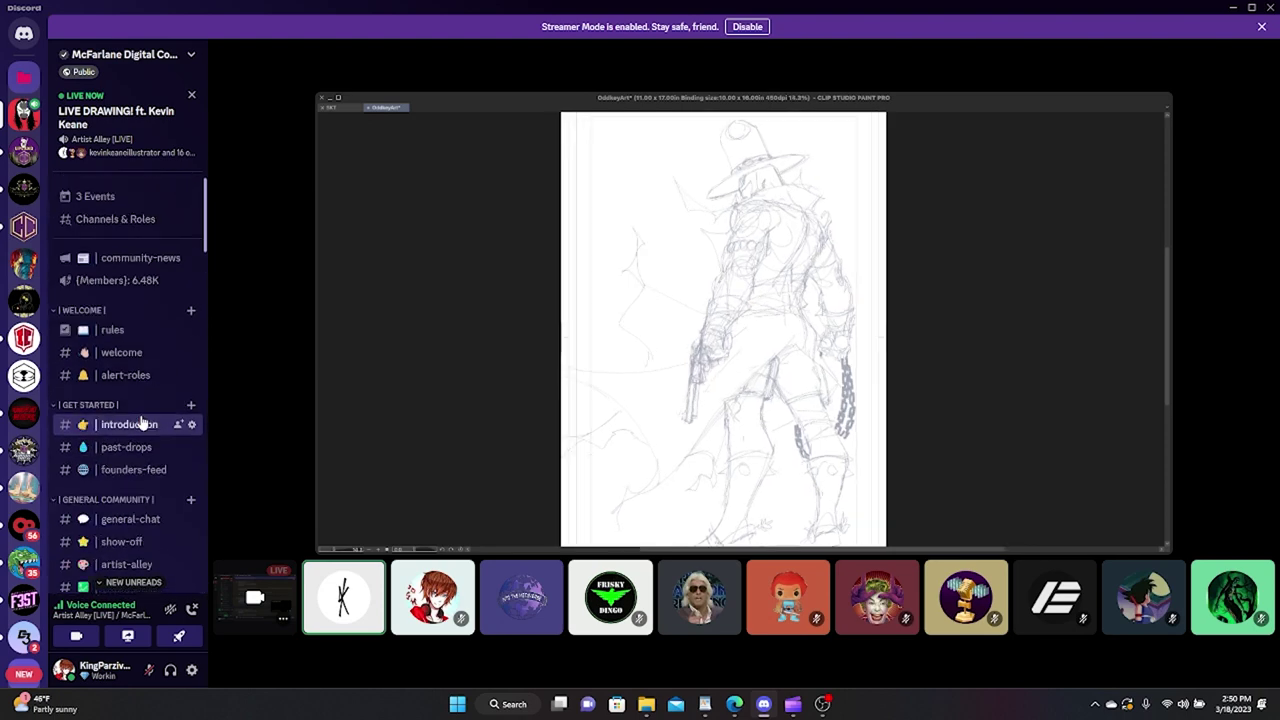
Unmute the microphone in the Artist Alley voice call, and mute it again.
{"action": "scroll", "coordinate": [140, 440], "scroll_direction": "down", "scroll_amount": 1}
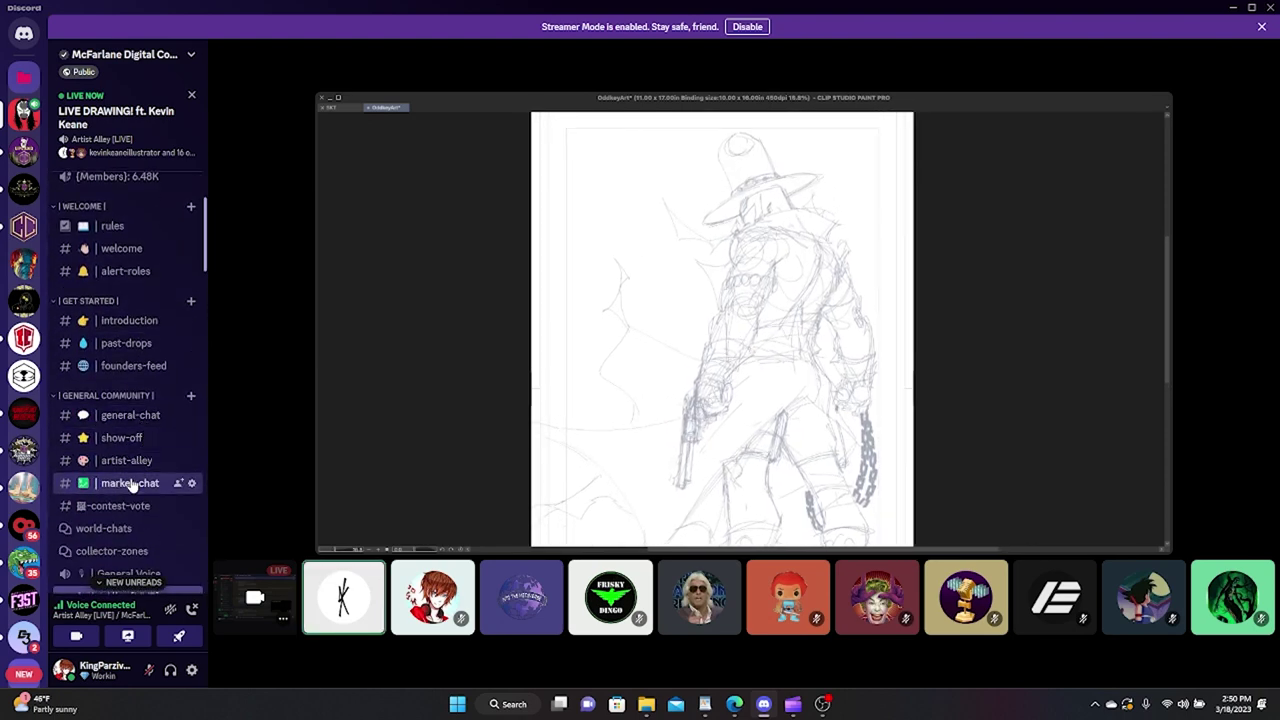
{"action": "mouse_move", "coordinate": [400, 480]}
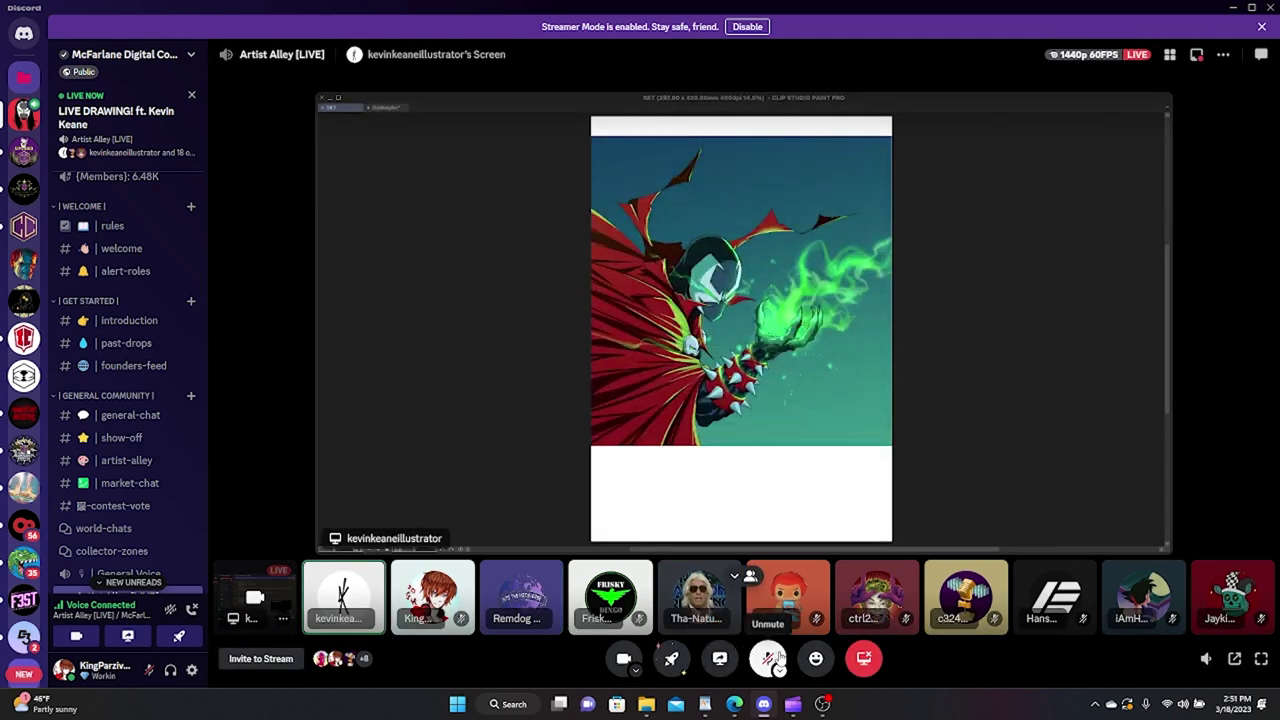
{"action": "left_click", "coordinate": [770, 658]}
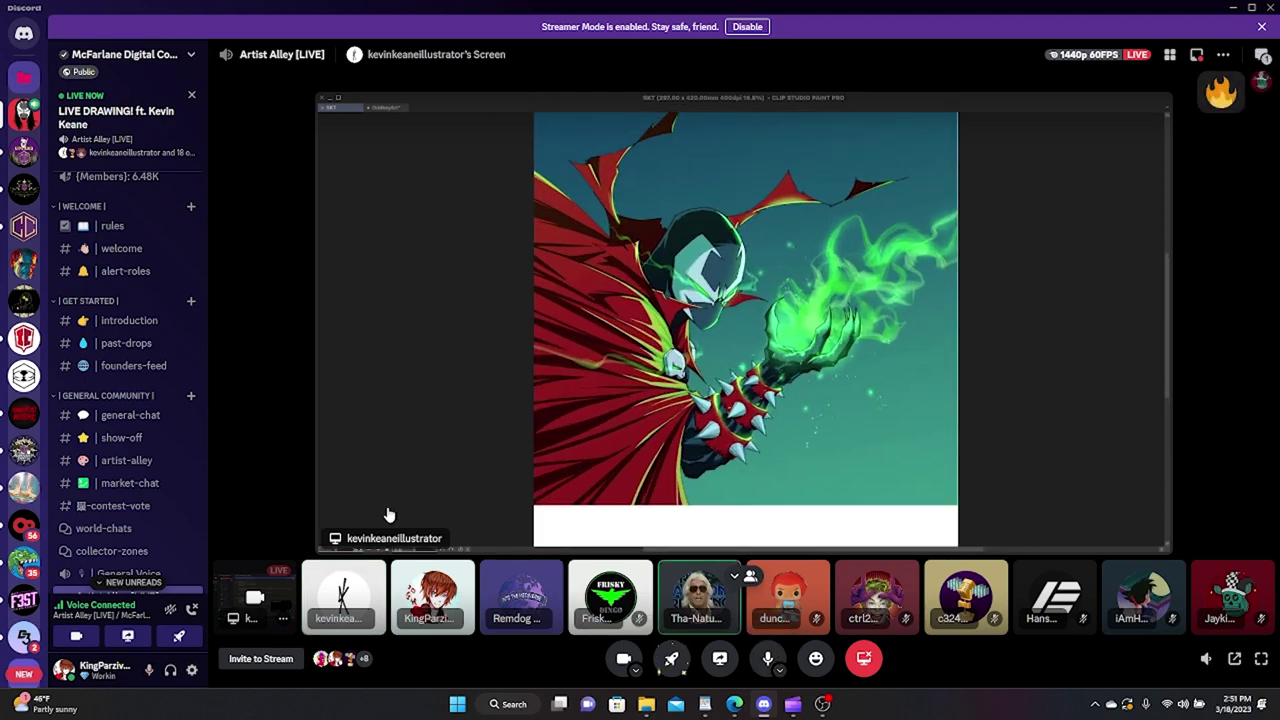
{"action": "left_click", "coordinate": [768, 658]}
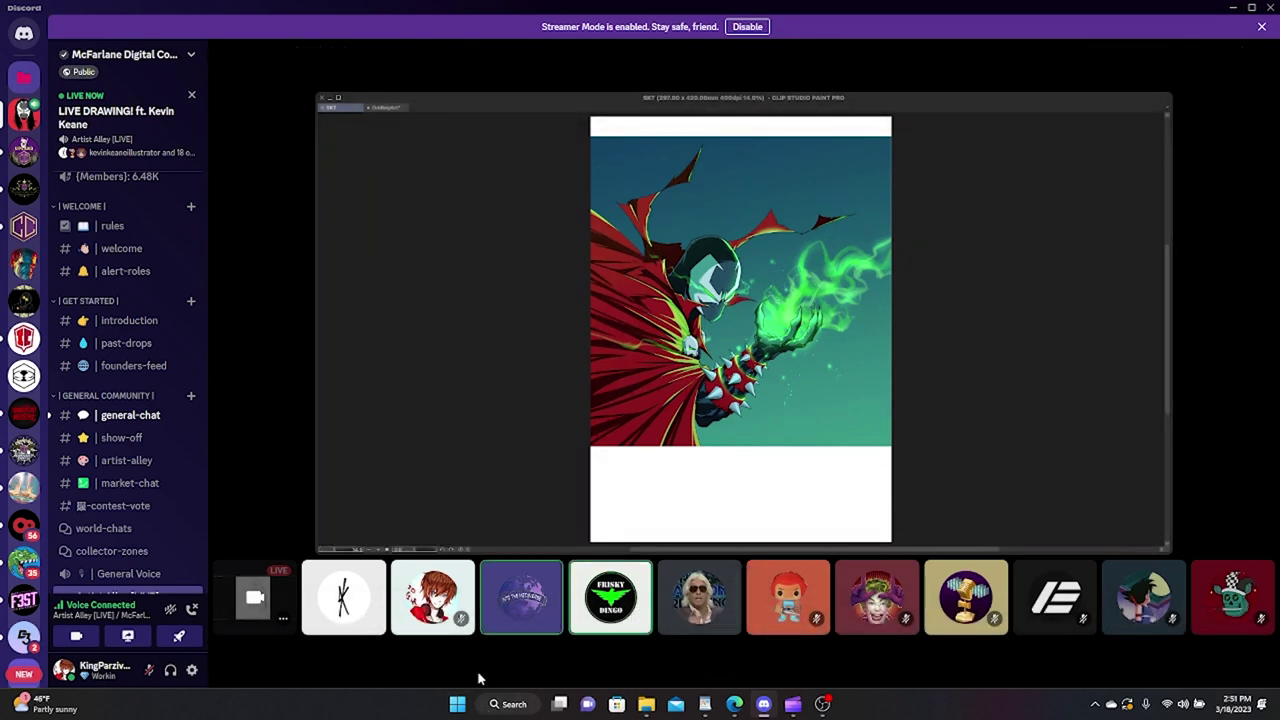
{"action": "mouse_move", "coordinate": [480, 666]}
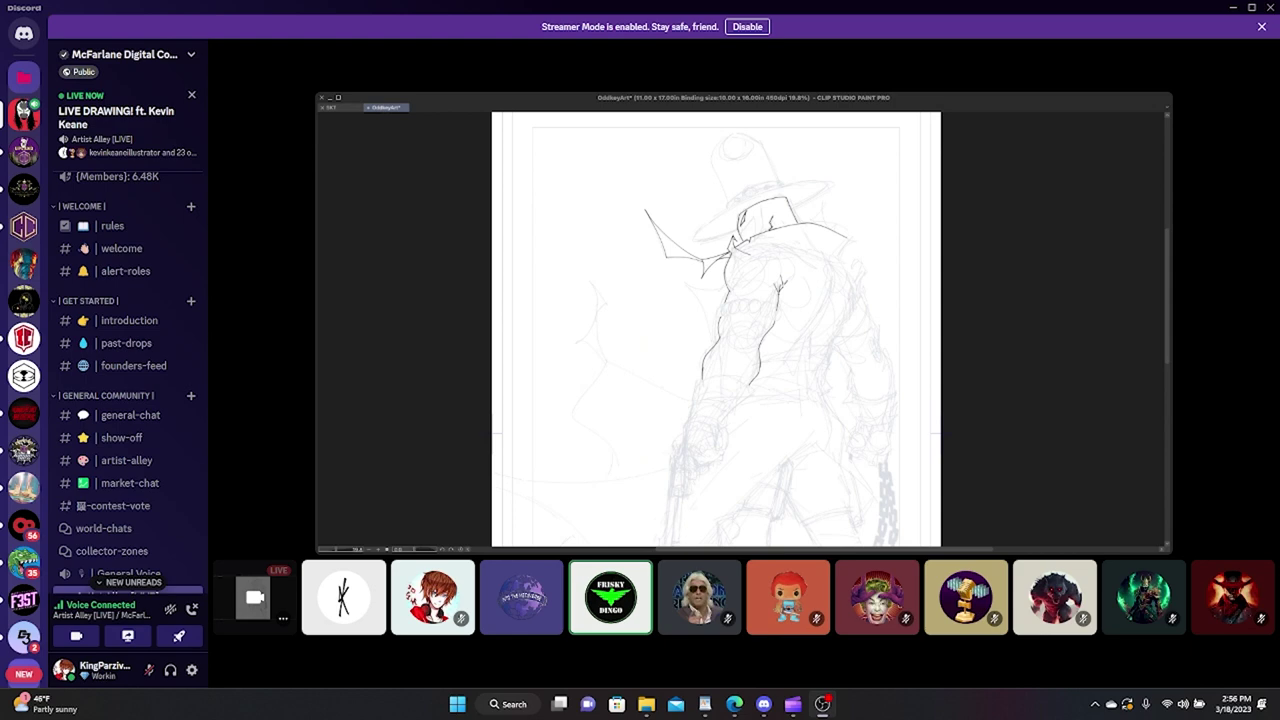
Show the shared drawing stream full screen and lower the system volume to 64.
{"action": "mouse_move", "coordinate": [1167, 553]}
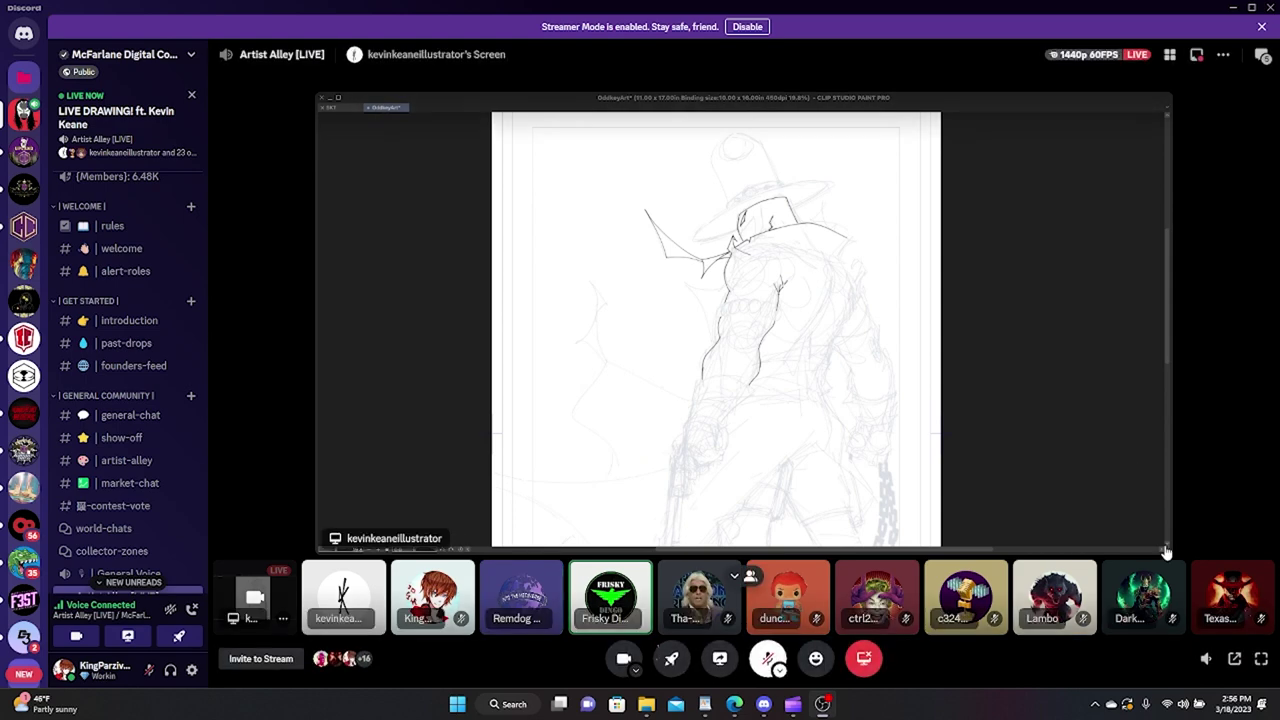
{"action": "left_click", "coordinate": [1260, 660]}
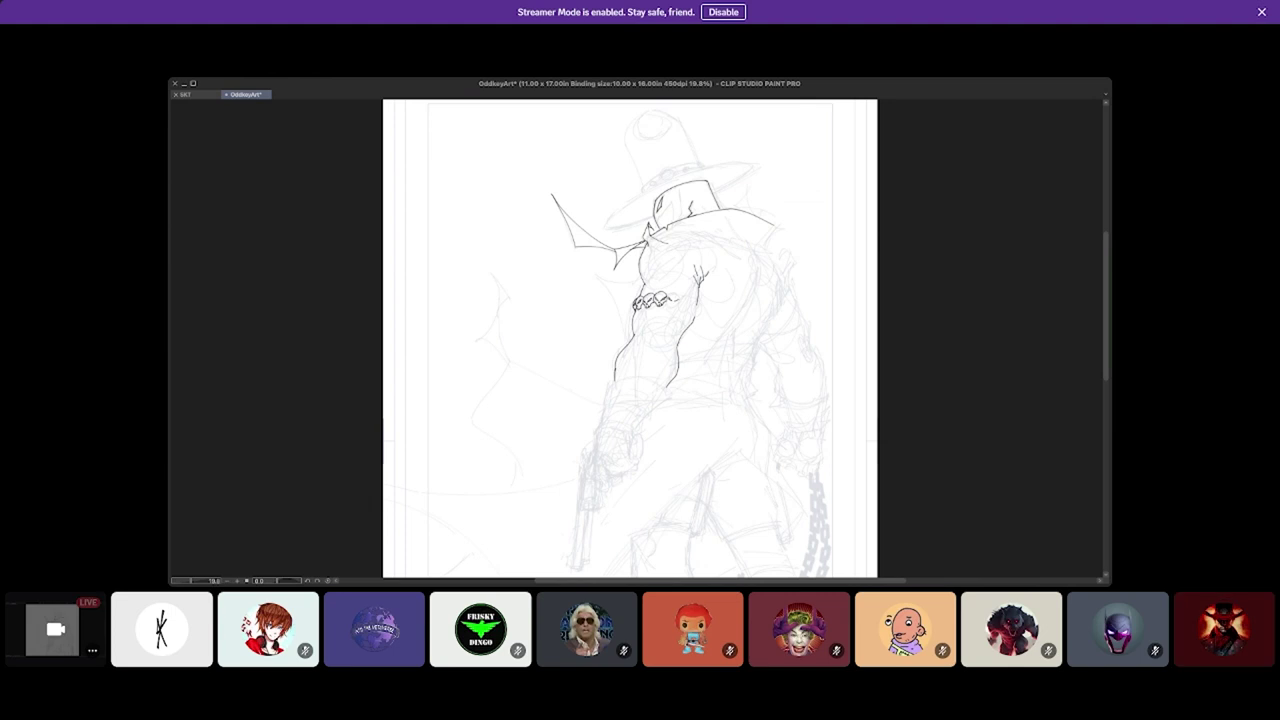
{"action": "mouse_move", "coordinate": [587, 628]}
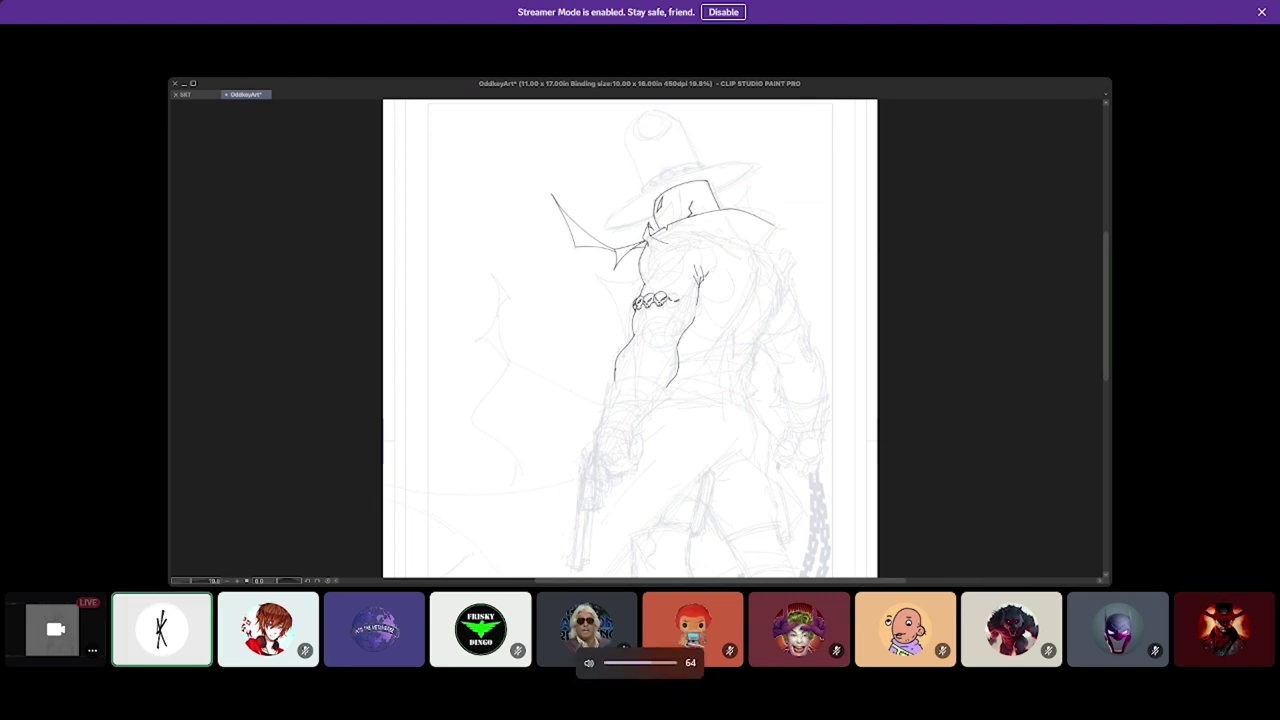
{"action": "scroll", "coordinate": [640, 662], "scroll_direction": "down", "scroll_amount": 2}
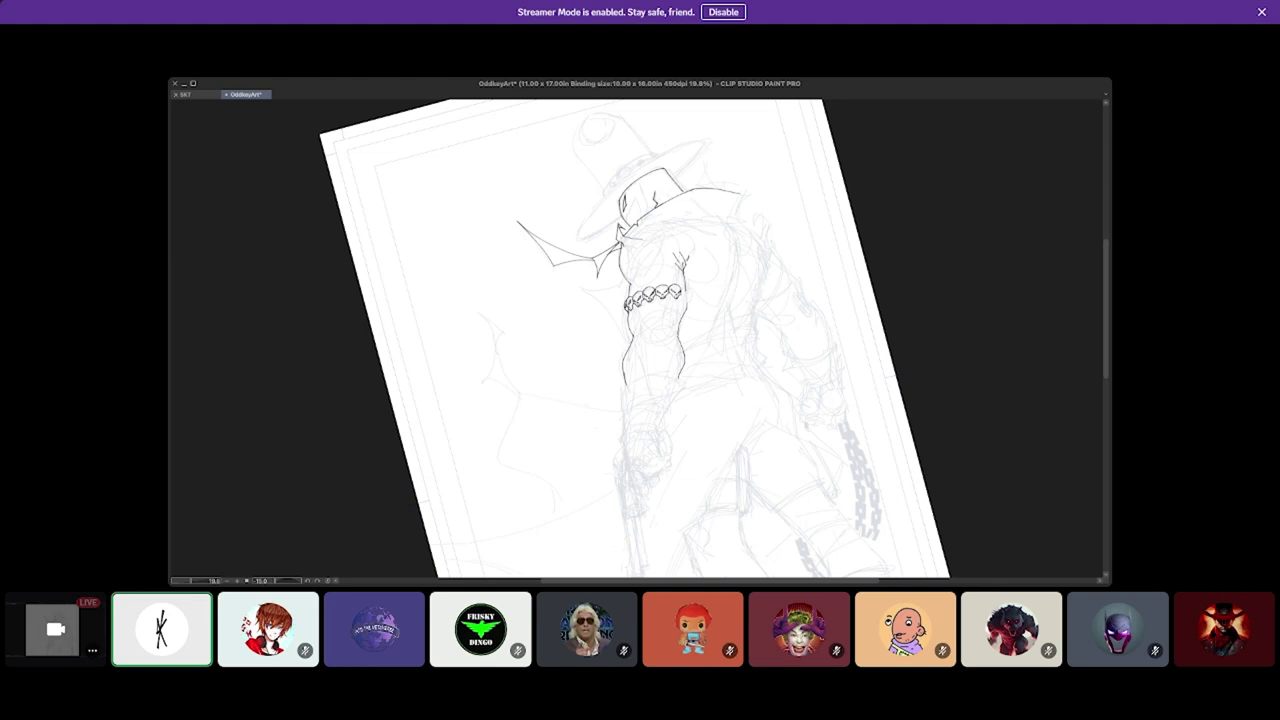
In Clip Studio Paint, check the drawing mirrored, reset the canvas rotation, and return to an unmirrored view closer to the figure.
{"action": "key", "text": "h"}
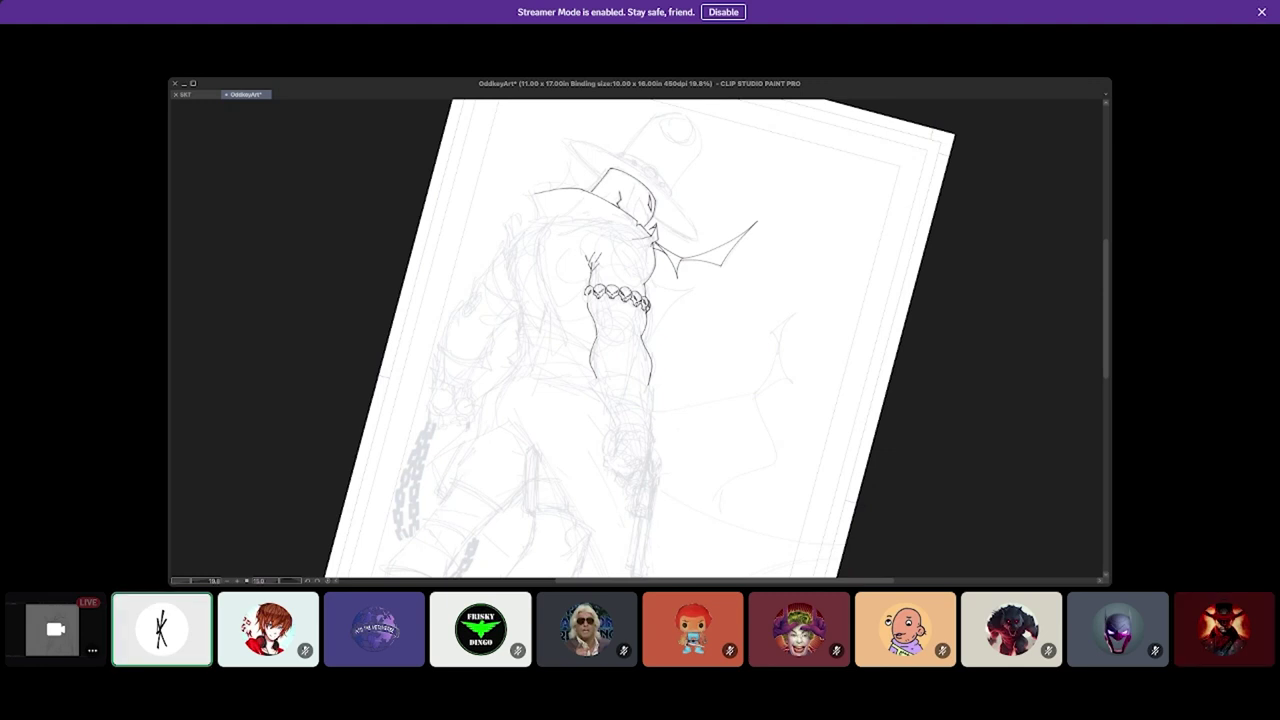
{"action": "key", "text": "h"}
{"action": "key", "text": "ctrl+@"}
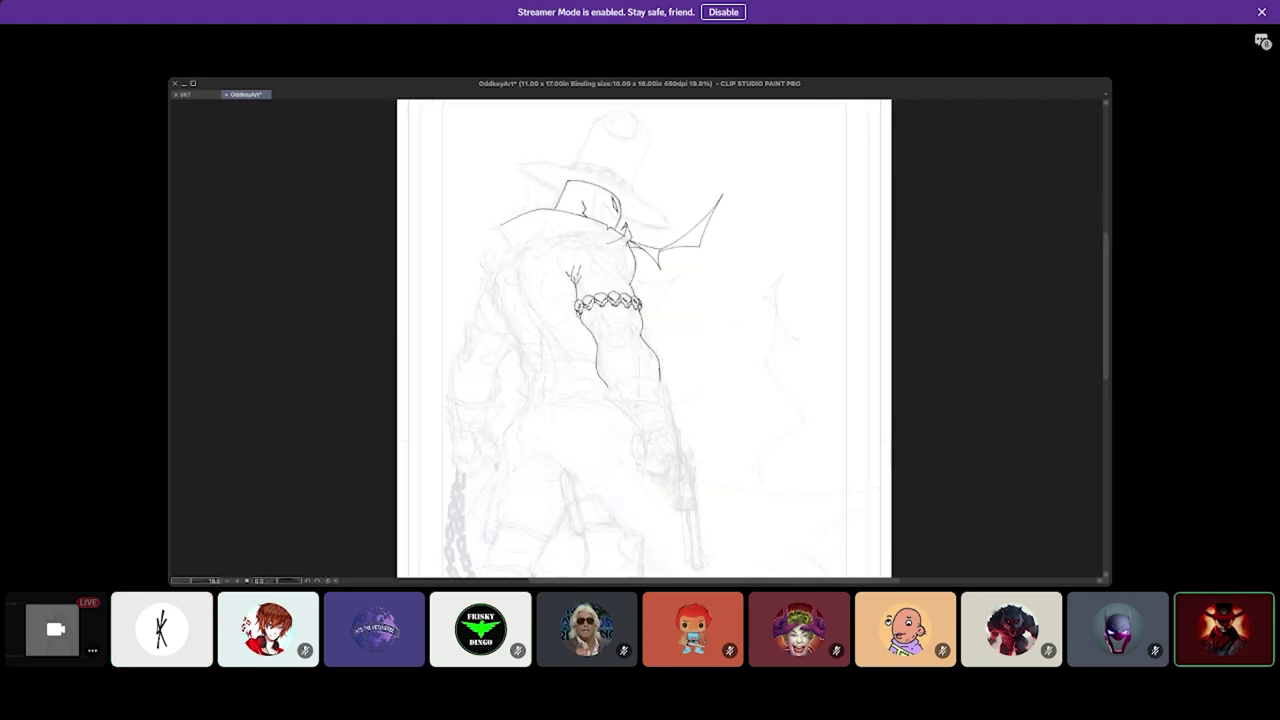
{"action": "key", "text": "ctrl+0"}
{"action": "key", "text": "h"}
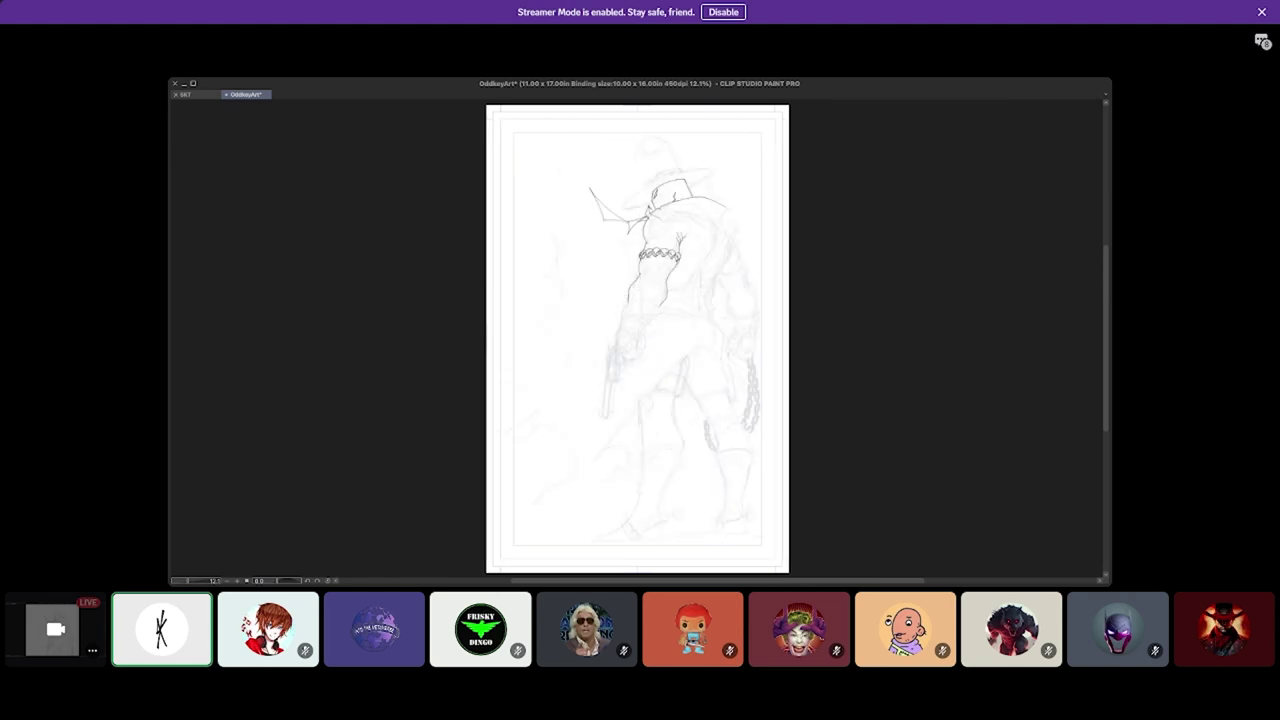
{"action": "scroll", "coordinate": [637, 338], "scroll_direction": "up", "scroll_amount": 4}
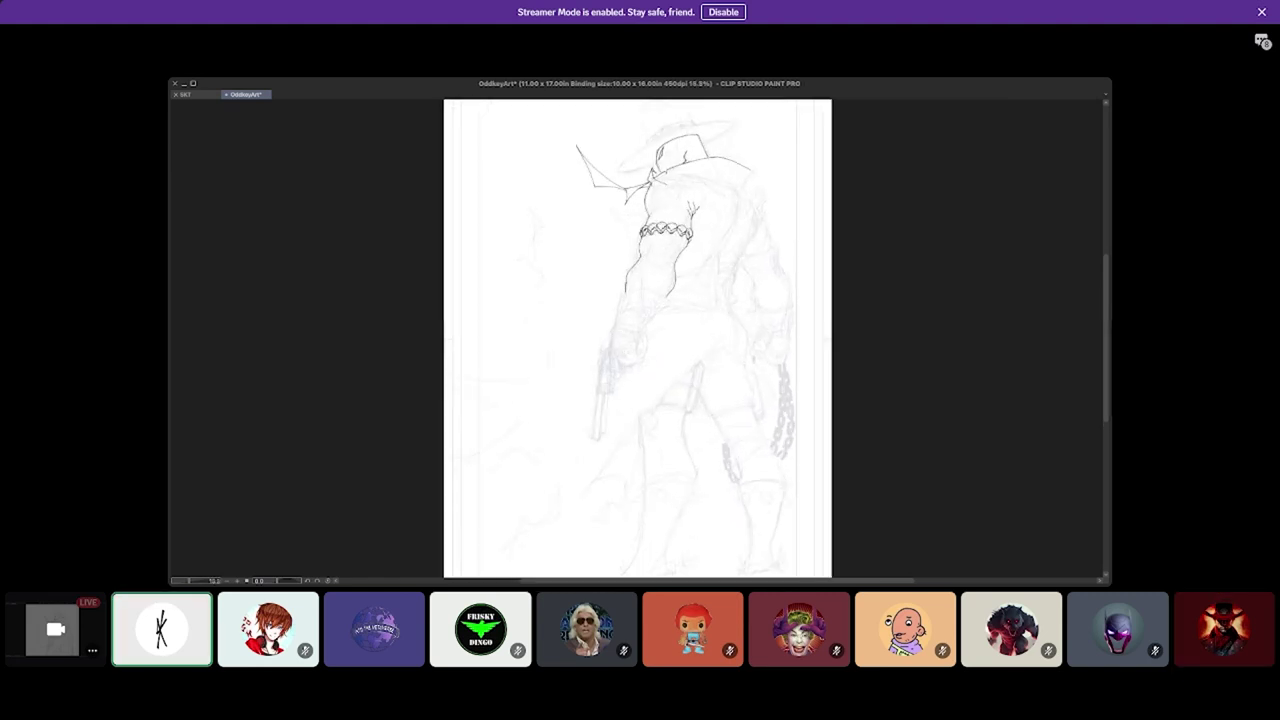
{"action": "scroll", "coordinate": [637, 338], "scroll_direction": "up", "scroll_amount": 2}
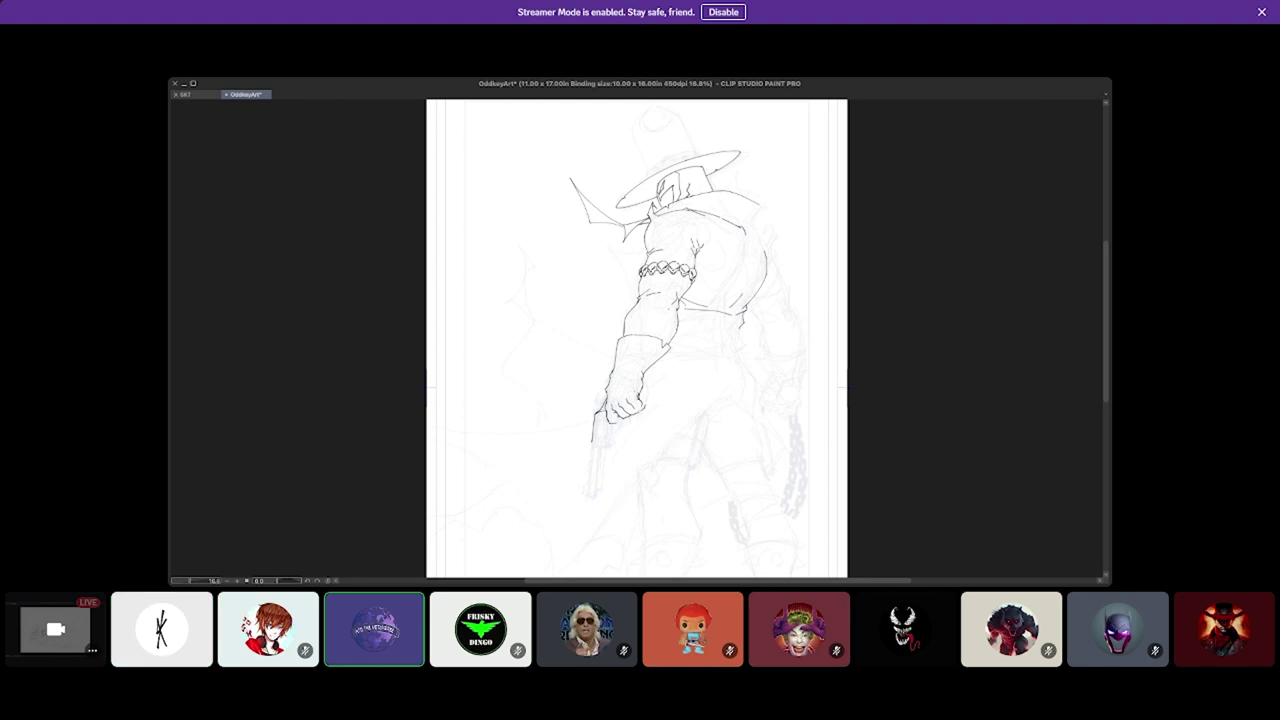
Draw the inner contour line down the back of the figure's torso, undoing and redrawing the stroke.
{"action": "left_click_drag", "start_coordinate": [746, 256], "coordinate": [747, 282]}
{"action": "key", "text": "ctrl+z"}
{"action": "left_click_drag", "start_coordinate": [637, 338], "coordinate": [622, 318]}
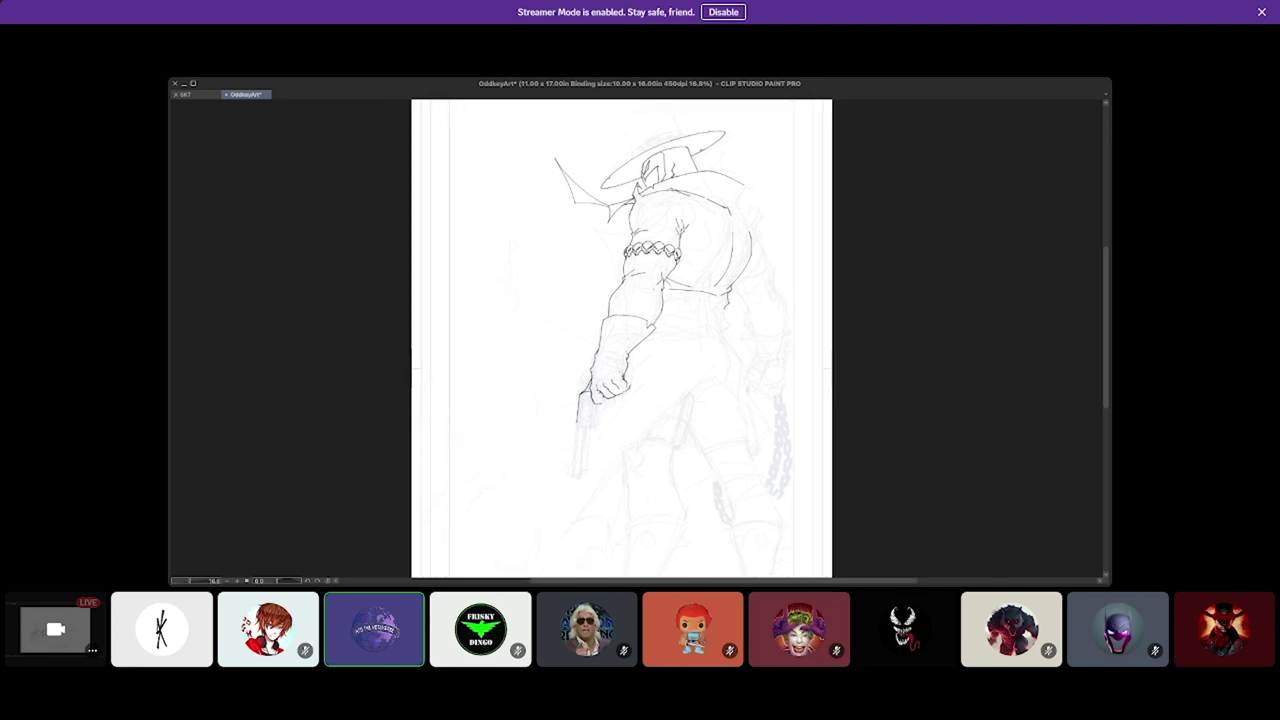
{"action": "key", "text": "ctrl+z"}
{"action": "left_click_drag", "start_coordinate": [726, 252], "coordinate": [712, 280]}
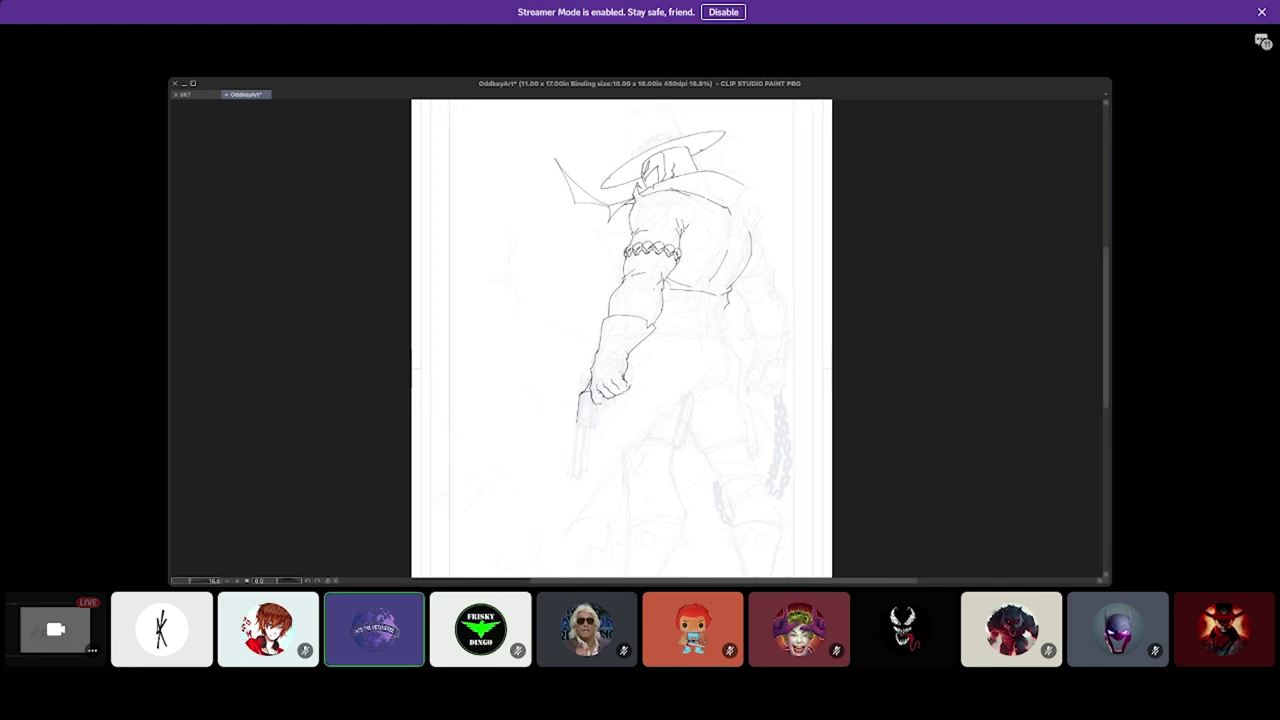
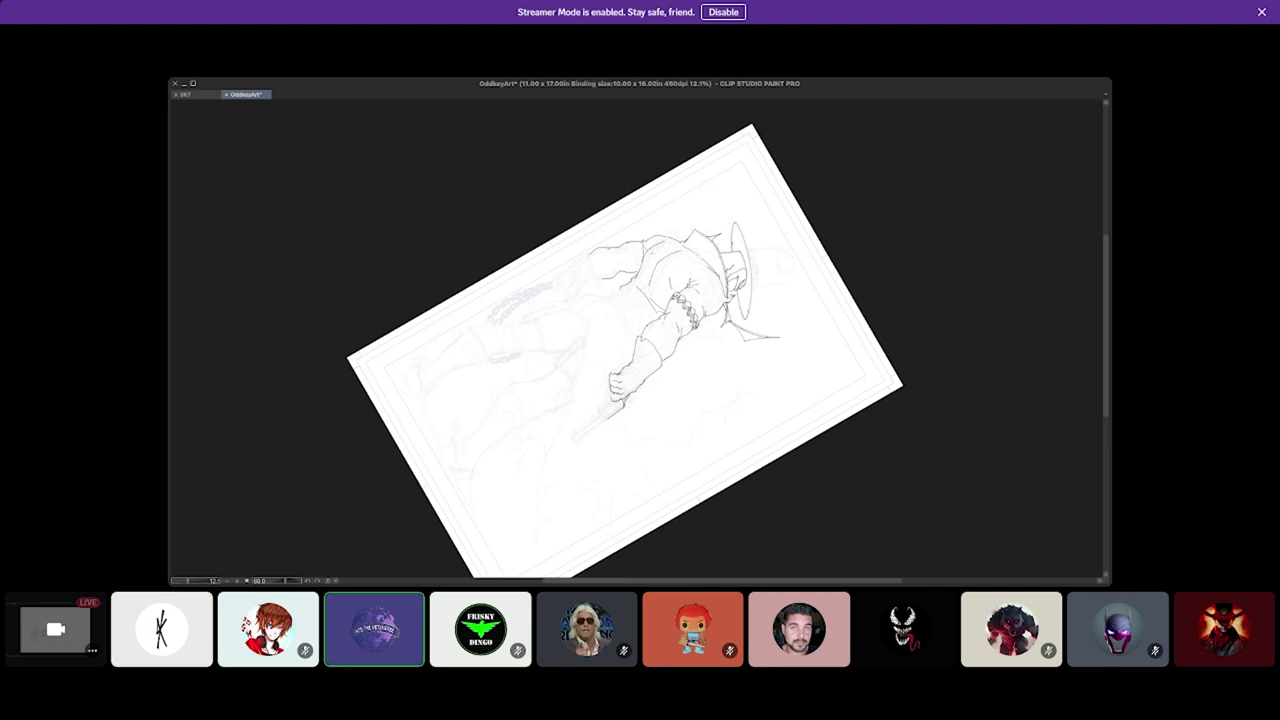
Examine the inked arms, torso and collar with the canvas mirrored and rotated back to upright.
{"action": "key", "text": "h"}
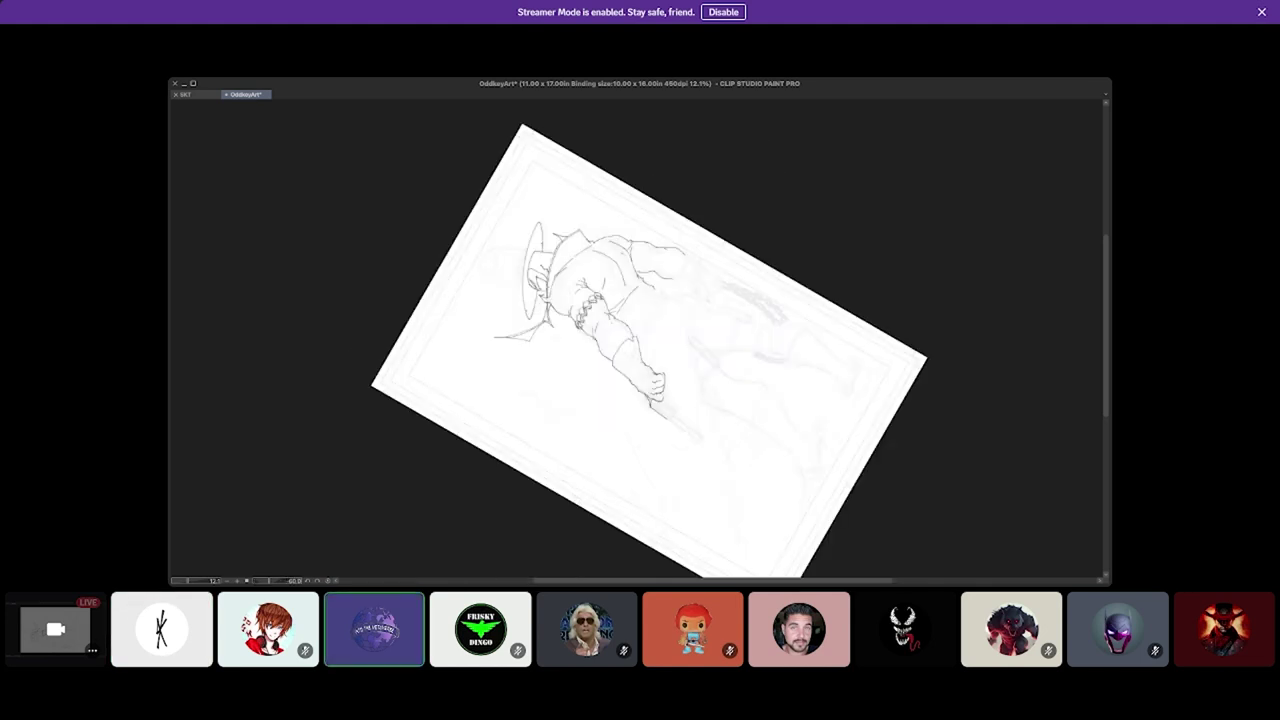
{"action": "key", "text": "minus"}
{"action": "key", "text": "minus"}
{"action": "key", "text": "minus"}
{"action": "key", "text": "minus"}
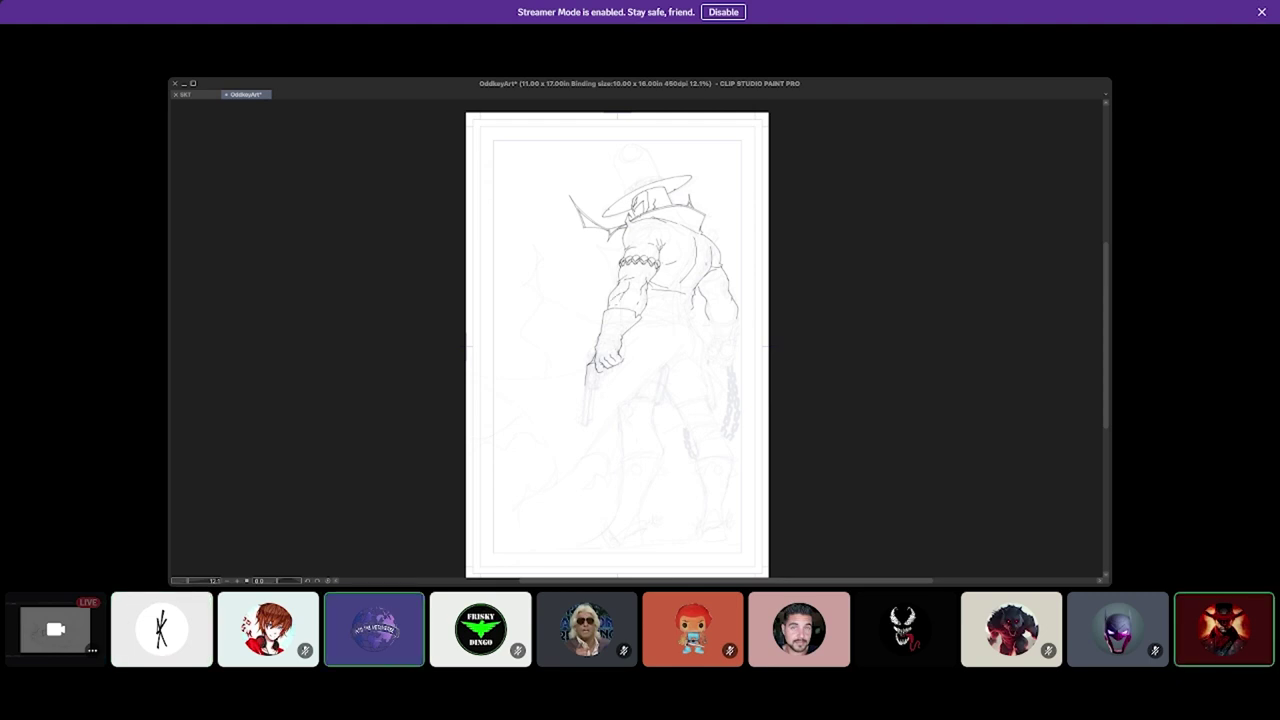
{"action": "key", "text": "h"}
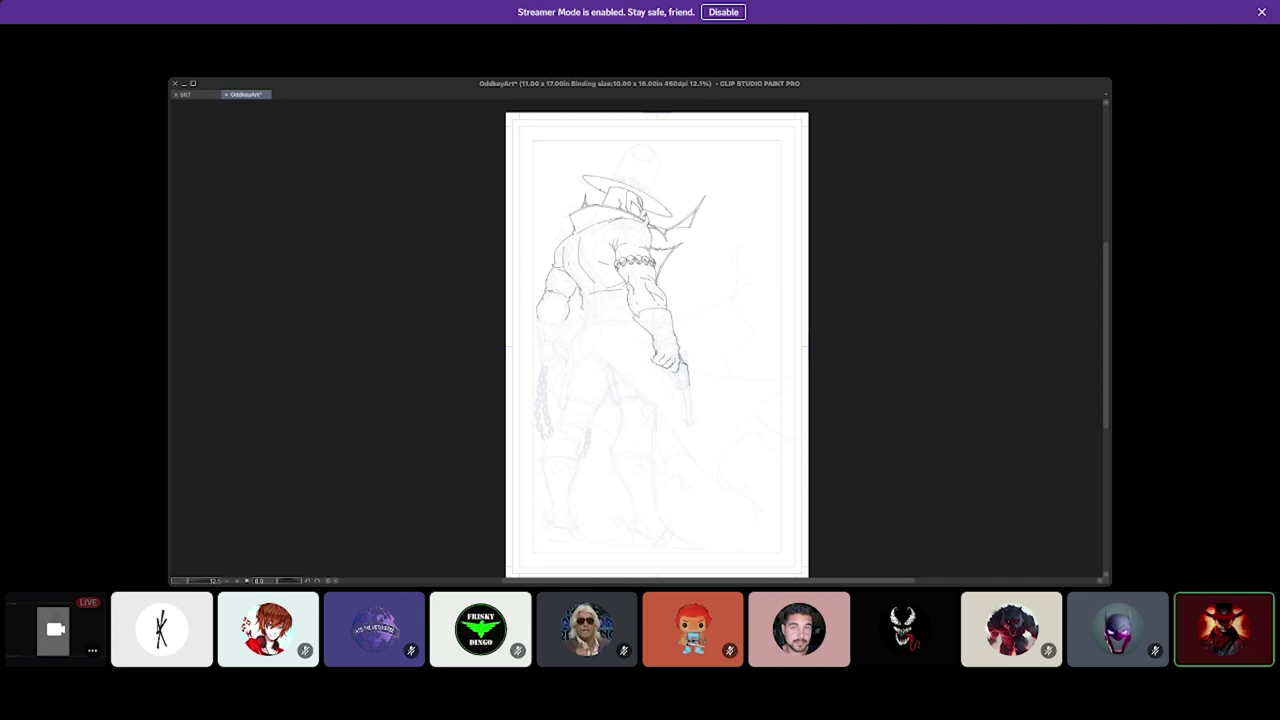
{"action": "key", "text": "h"}
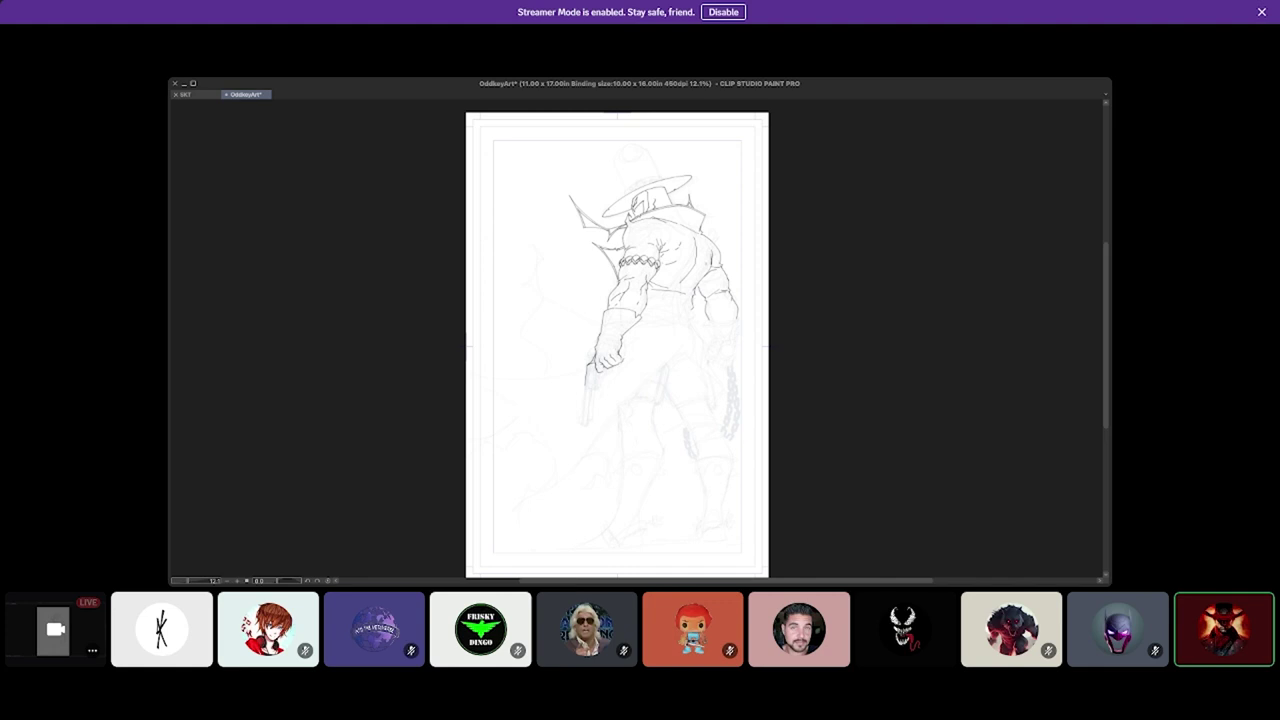
Examine the gunslinger's pose from different angles by mirroring the canvas and rotating it step by step.
{"action": "scroll", "coordinate": [620, 335], "scroll_direction": "down", "scroll_amount": 1}
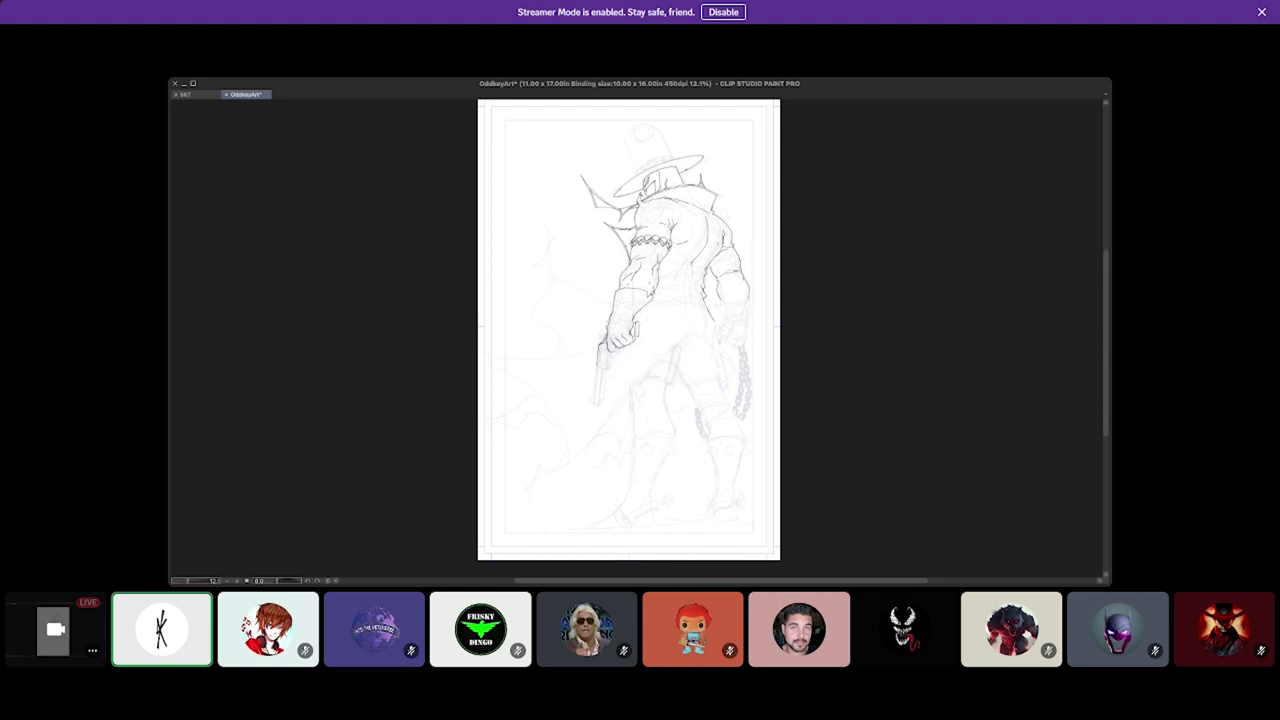
{"action": "key", "text": "h"}
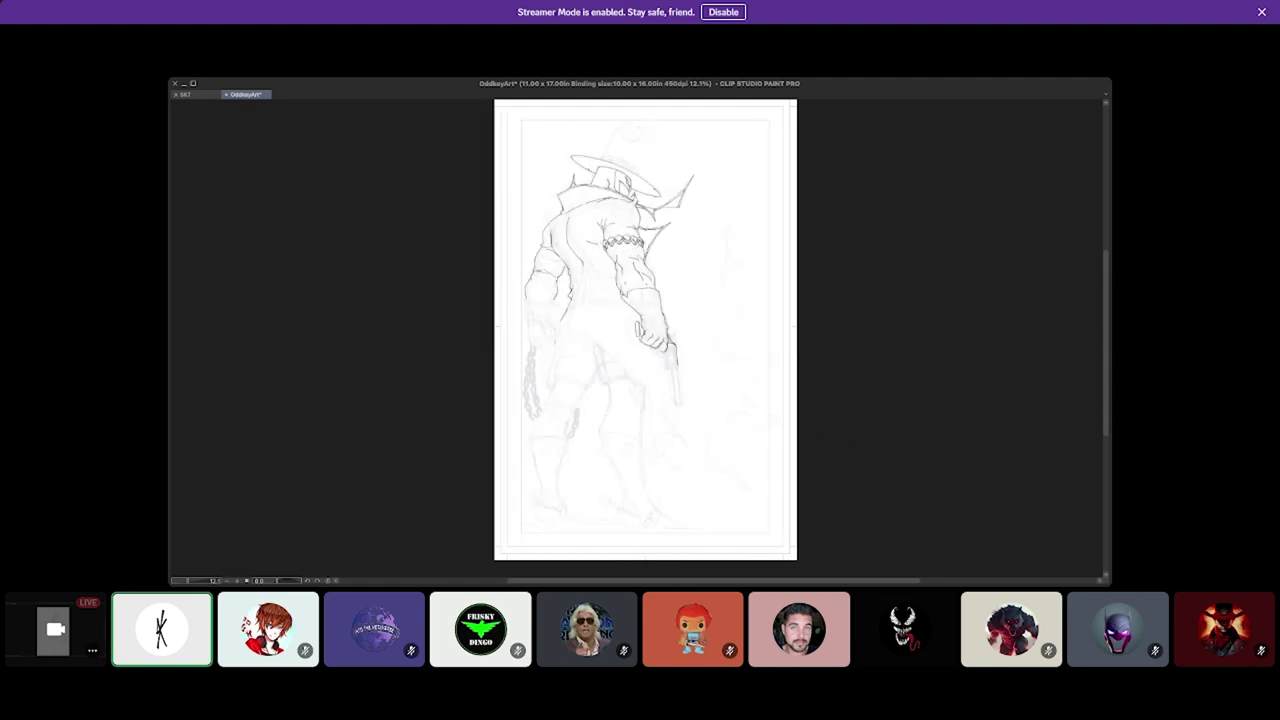
{"action": "key", "text": "minus"}
{"action": "key", "text": "minus"}
{"action": "key", "text": "minus"}
{"action": "key", "text": "minus"}
{"action": "key", "text": "minus"}
{"action": "key", "text": "minus"}
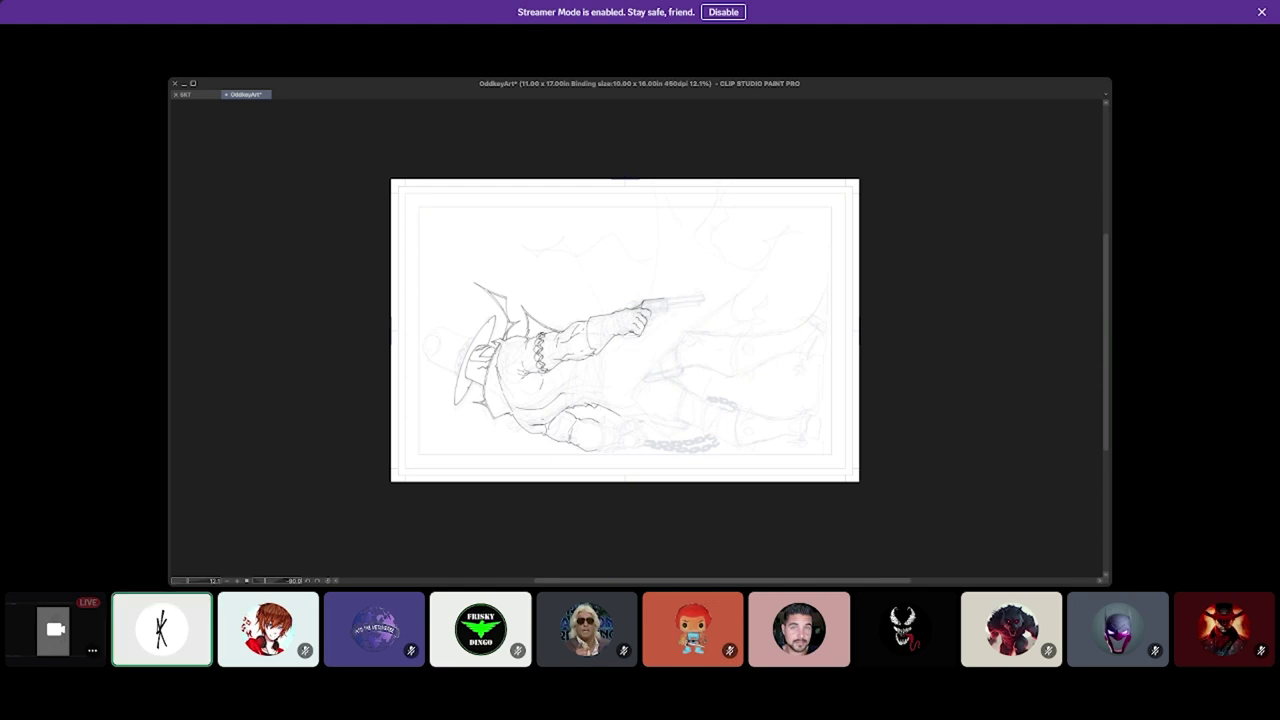
{"action": "key", "text": "minus"}
{"action": "key", "text": "minus"}
{"action": "key", "text": "minus"}
{"action": "key", "text": "minus"}
{"action": "key", "text": "minus"}
{"action": "key", "text": "minus"}
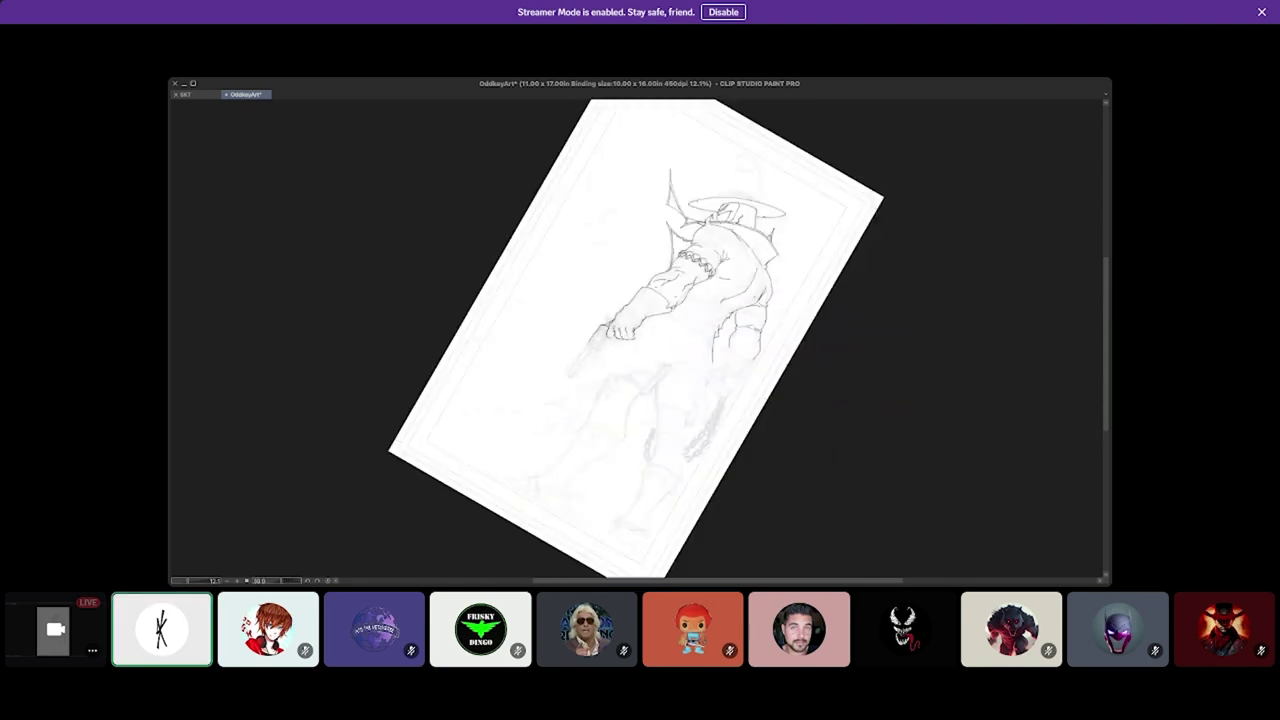
{"action": "key", "text": "minus"}
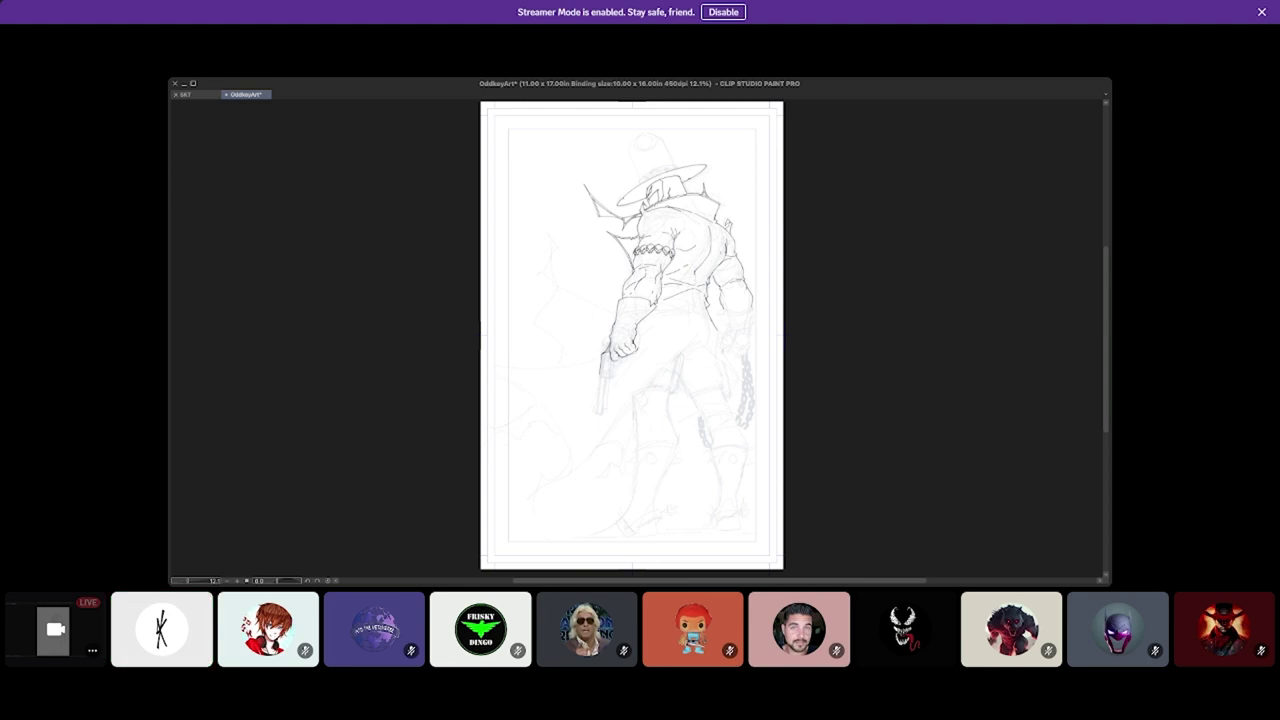
Compare the inked coat tails and holster in mirrored and normal canvas views.
{"action": "key", "text": "h"}
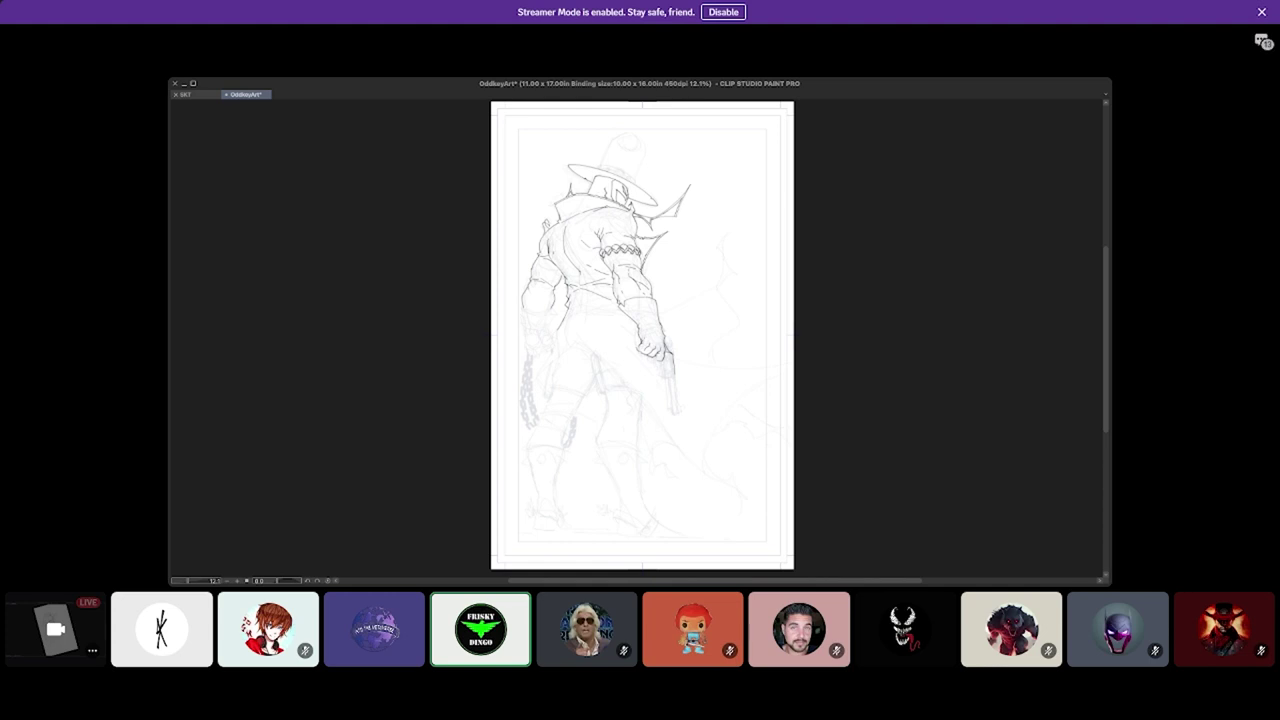
{"action": "key", "text": "h"}
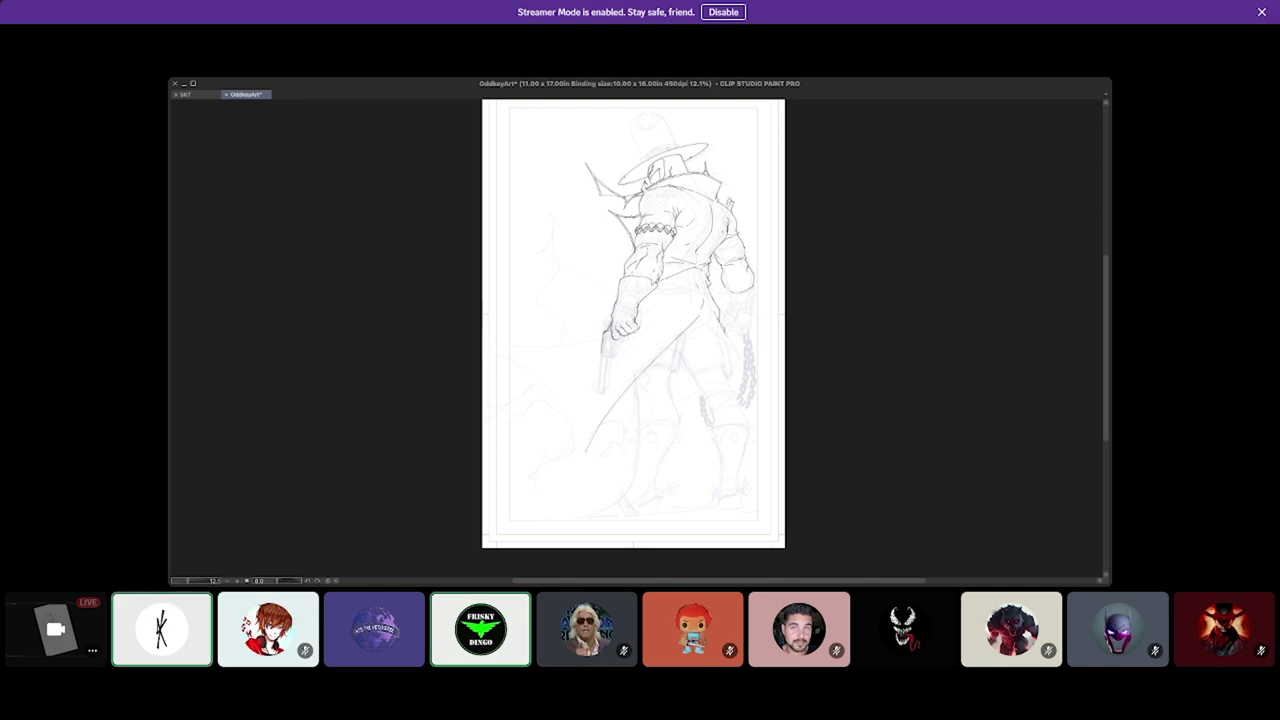
{"action": "key", "text": "h"}
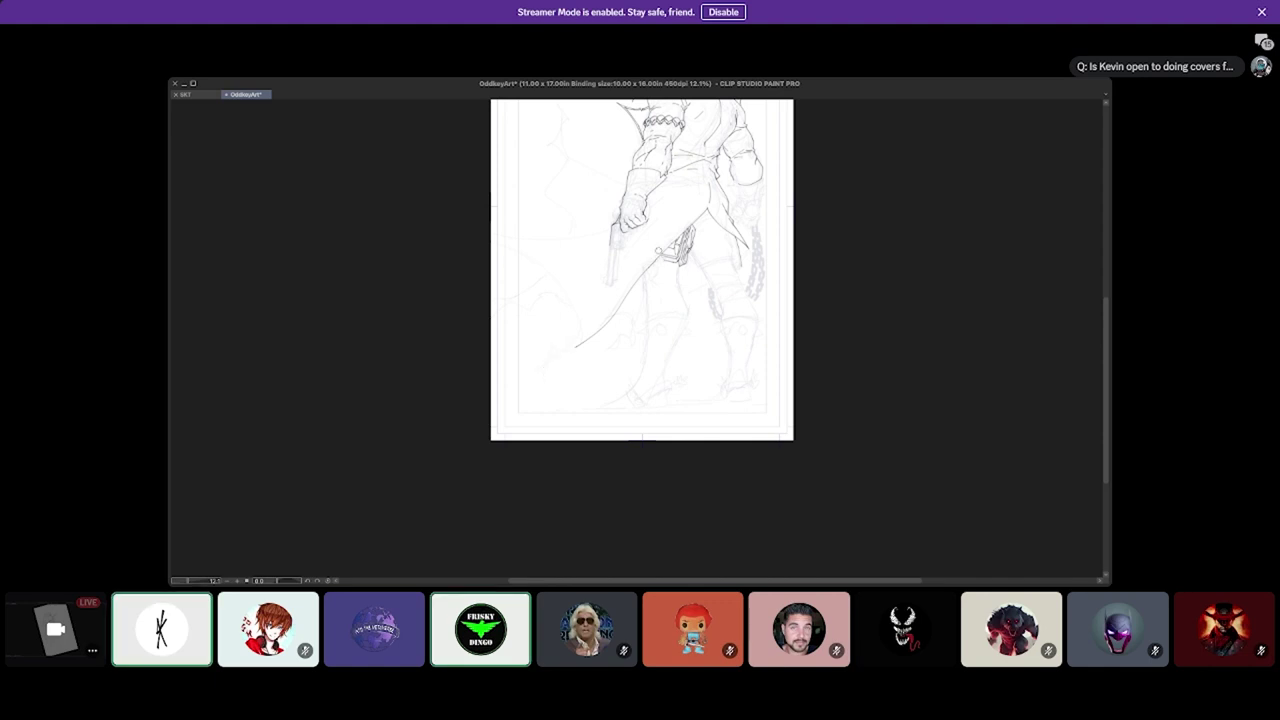
{"action": "key", "text": "h"}
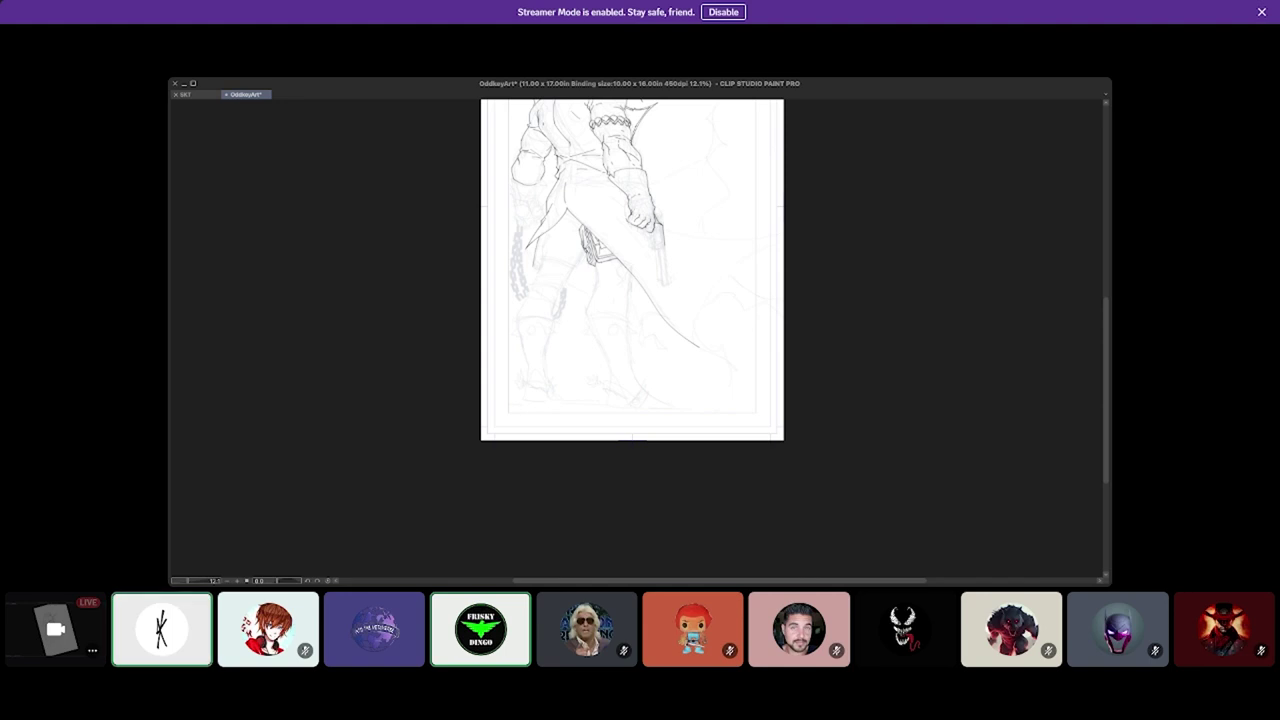
{"action": "key", "text": "h"}
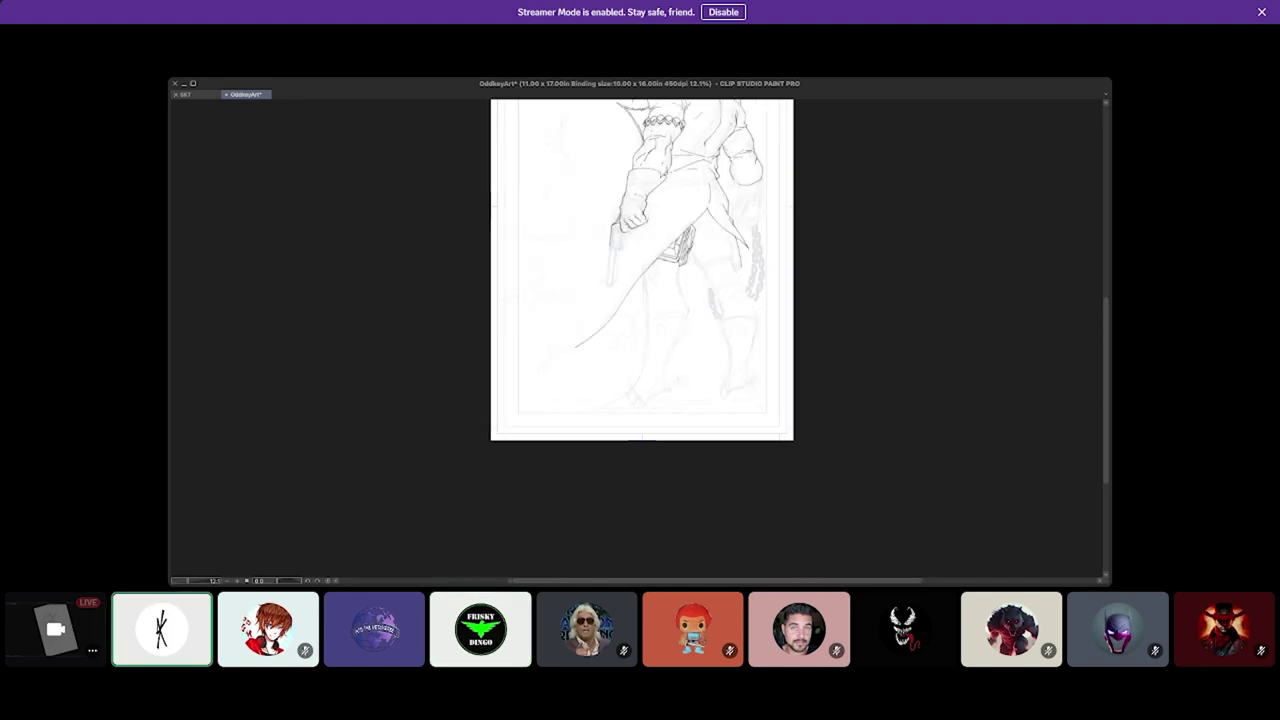
{"action": "key", "text": "h"}
{"action": "key", "text": "h"}
Draw the cape's long sweeping upper edge from the gun hand to the page's left border, redoing the stroke.
{"action": "scroll", "coordinate": [646, 282], "scroll_direction": "up", "scroll_amount": 1}
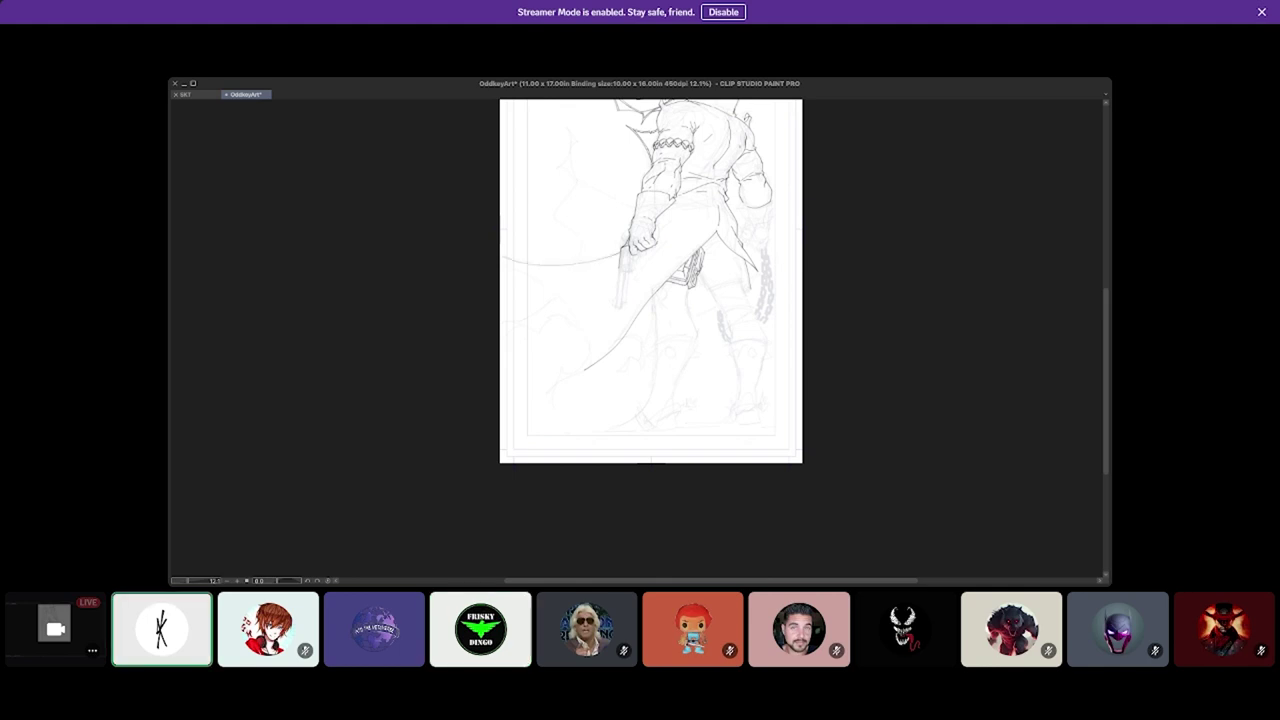
{"action": "left_click_drag", "start_coordinate": [618, 251], "coordinate": [503, 257]}
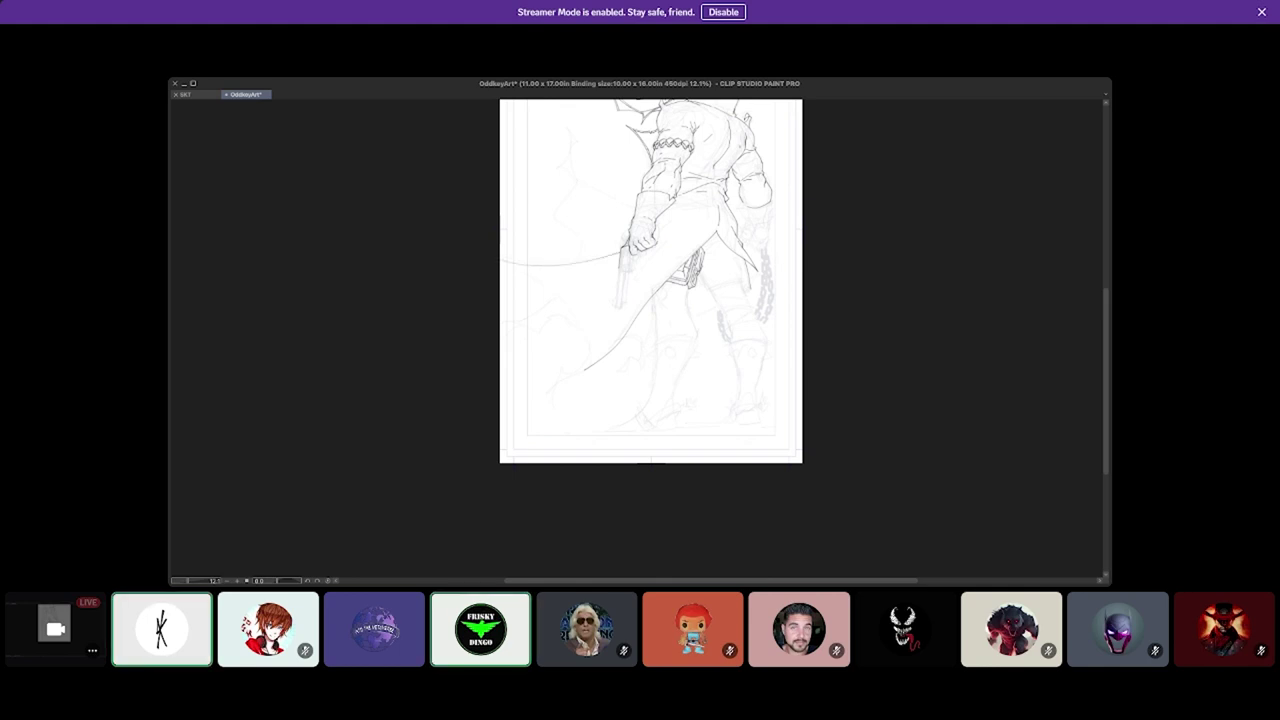
{"action": "key", "text": "ctrl+z"}
{"action": "mouse_move", "coordinate": [618, 251]}
{"action": "left_mouse_down"}
{"action": "mouse_move", "coordinate": [503, 257]}
{"action": "mouse_move", "coordinate": [590, 355]}
{"action": "left_mouse_up"}
{"action": "key", "text": "ctrl+z"}
{"action": "key", "text": "ctrl+z"}
Draw the cape's curved outer edge from the page's left border down to the coat-tail tip, retrying the stroke several times.
{"action": "left_click_drag", "start_coordinate": [520, 262], "coordinate": [590, 355]}
{"action": "key", "text": "ctrl+z"}
{"action": "left_click_drag", "start_coordinate": [520, 262], "coordinate": [586, 368]}
{"action": "key", "text": "ctrl+z"}
{"action": "left_click_drag", "start_coordinate": [520, 262], "coordinate": [586, 368]}
{"action": "key", "text": "ctrl+z"}
{"action": "left_click_drag", "start_coordinate": [502, 255], "coordinate": [588, 368]}
{"action": "key", "text": "ctrl+z"}
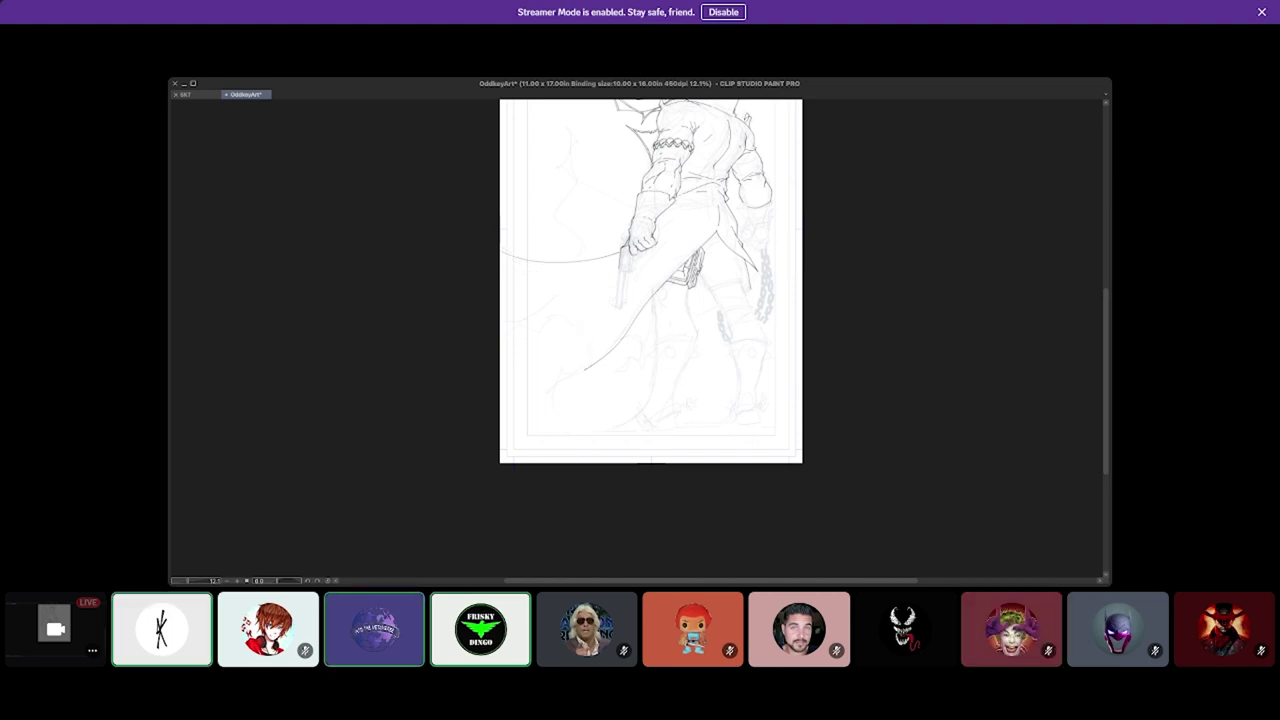
{"action": "mouse_move", "coordinate": [502, 255]}
{"action": "left_mouse_down"}
{"action": "mouse_move", "coordinate": [585, 370]}
{"action": "mouse_move", "coordinate": [588, 342]}
{"action": "left_mouse_up"}
{"action": "key", "text": "ctrl+z"}
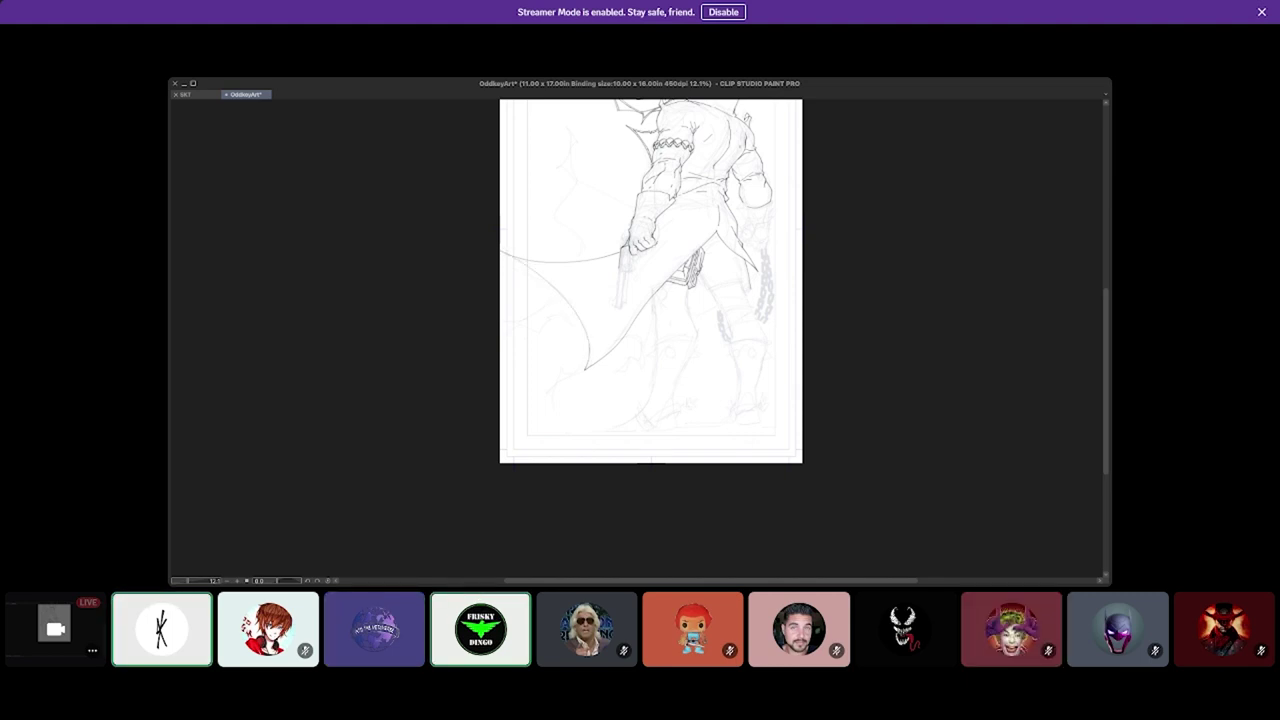
Redraw the cape's outer curve between the page's left border and the coat-tail tip as one clean sweep.
{"action": "key", "text": "ctrl+z"}
{"action": "left_click_drag", "start_coordinate": [504, 258], "coordinate": [588, 366]}
{"action": "key", "text": "ctrl+z"}
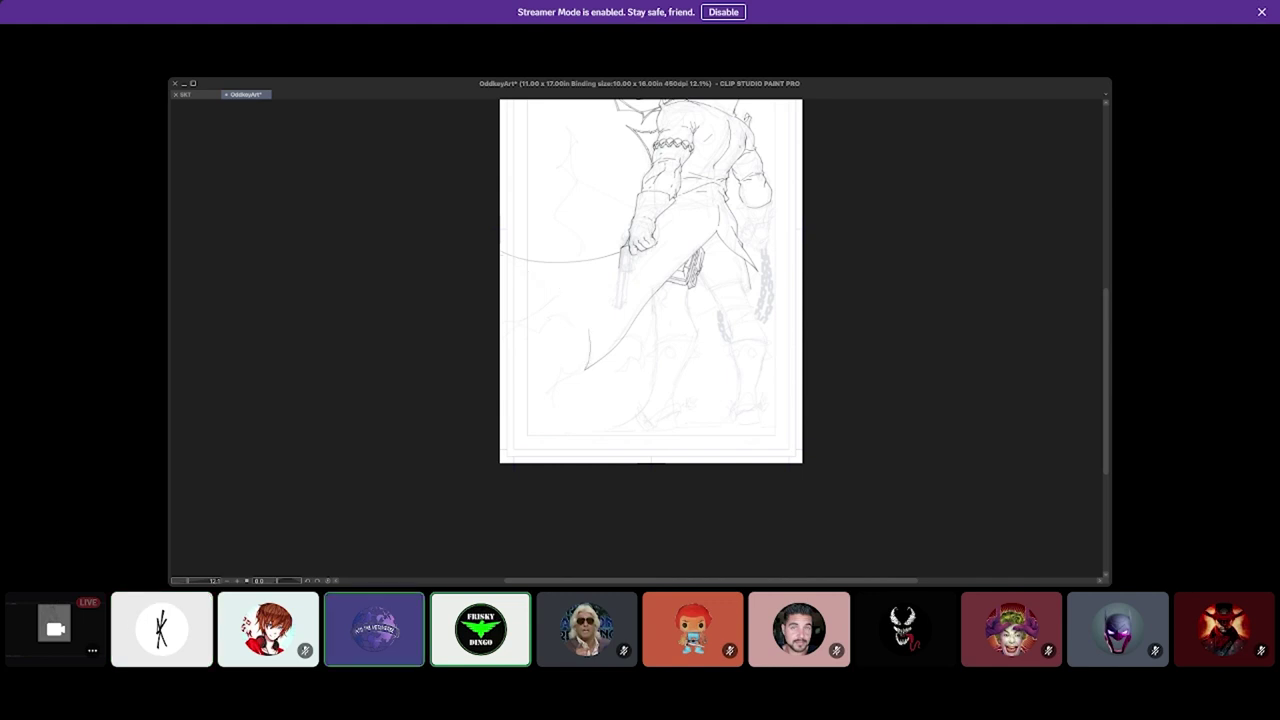
{"action": "left_click_drag", "start_coordinate": [516, 262], "coordinate": [588, 342]}
{"action": "key", "text": "ctrl+z"}
{"action": "mouse_move", "coordinate": [516, 262]}
{"action": "left_mouse_down"}
{"action": "mouse_move", "coordinate": [592, 342]}
{"action": "mouse_move", "coordinate": [585, 370]}
{"action": "left_mouse_up"}
{"action": "key", "text": "ctrl+z"}
{"action": "key", "text": "ctrl+z"}
{"action": "key", "text": "ctrl+z"}
{"action": "key", "text": "ctrl+z"}
{"action": "key", "text": "ctrl+z"}
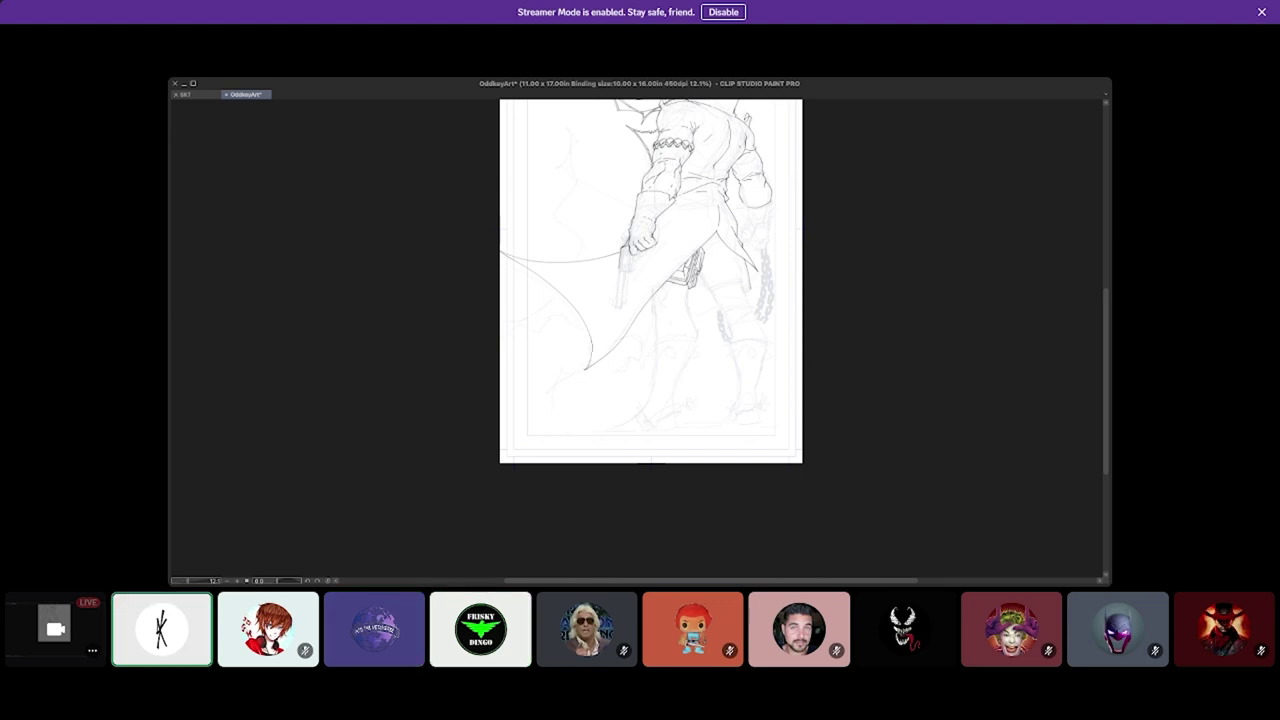
Draw the jagged torn tip at the lower end of the coat tail, redoing strokes as needed.
{"action": "left_click_drag", "start_coordinate": [650, 280], "coordinate": [666, 251]}
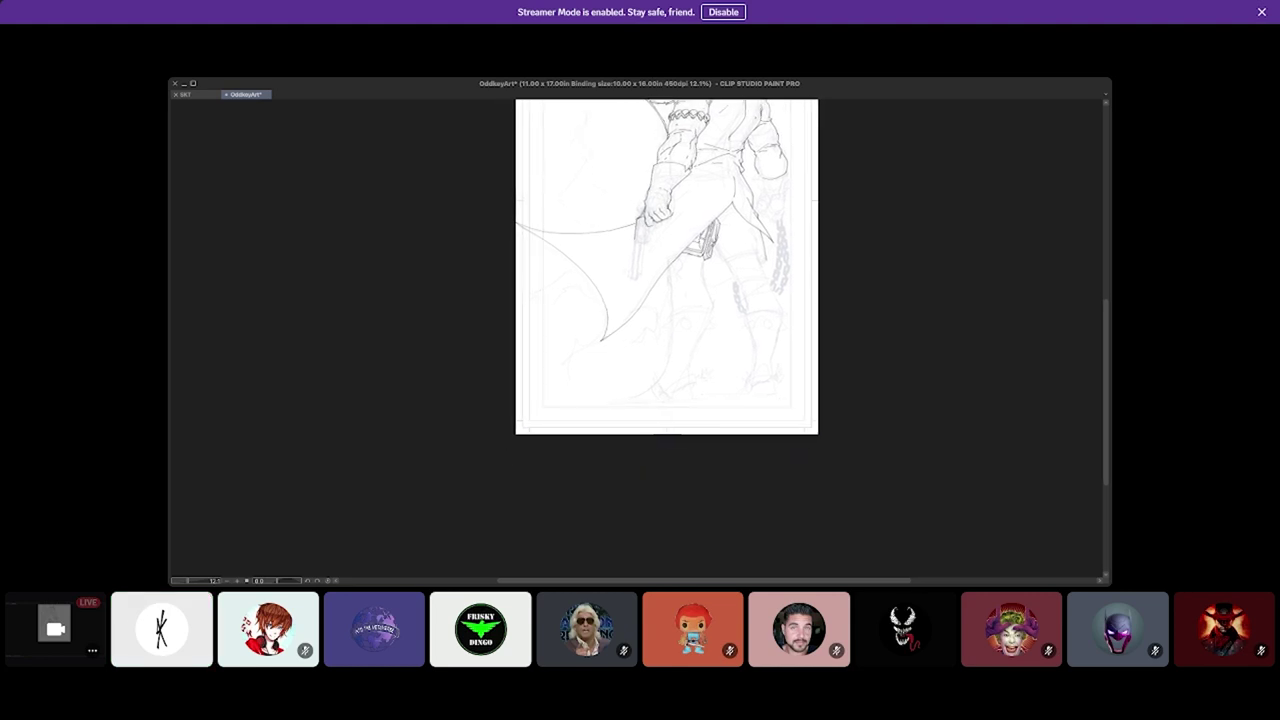
{"action": "key", "text": "ctrl+z"}
{"action": "left_click_drag", "start_coordinate": [600, 336], "coordinate": [571, 358]}
{"action": "key", "text": "ctrl+z"}
{"action": "key", "text": "ctrl+z"}
{"action": "key", "text": "ctrl+z"}
{"action": "key", "text": "ctrl+z"}
{"action": "key", "text": "ctrl+z"}
{"action": "key", "text": "ctrl+z"}
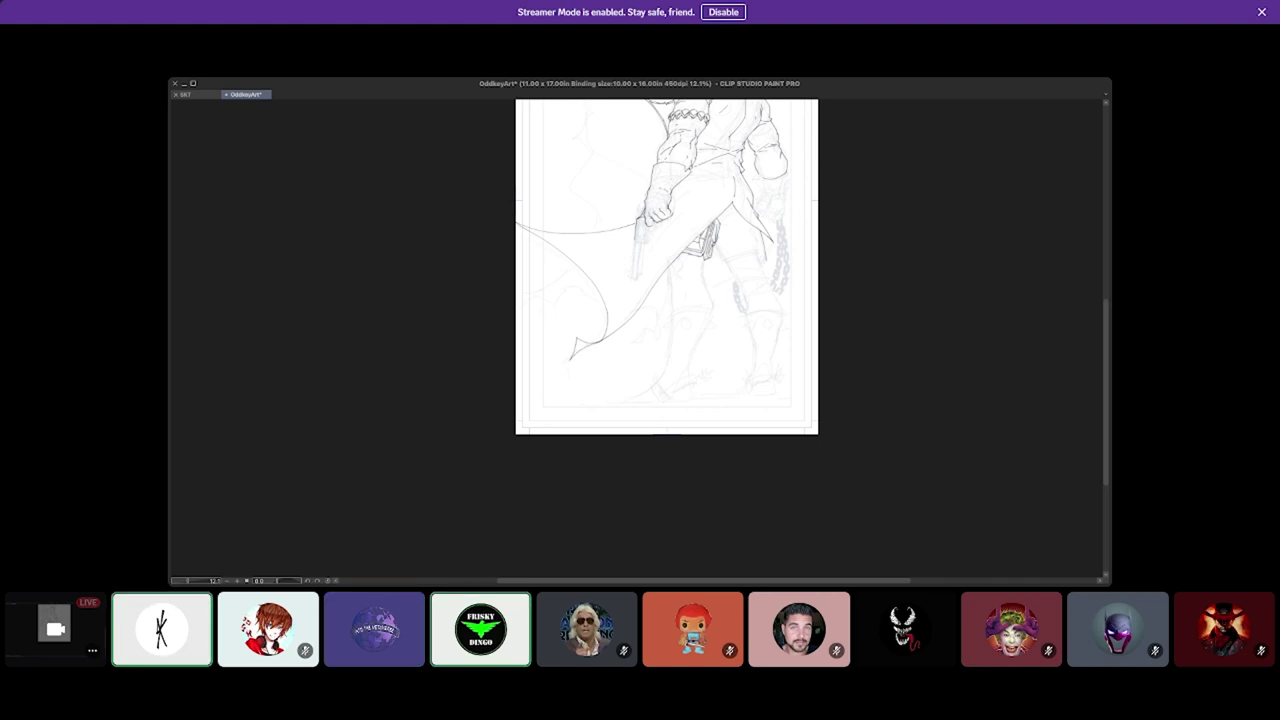
{"action": "mouse_move", "coordinate": [660, 300]}
{"action": "left_mouse_down"}
{"action": "mouse_move", "coordinate": [660, 488]}
{"action": "mouse_move", "coordinate": [614, 365]}
{"action": "mouse_move", "coordinate": [649, 288]}
{"action": "mouse_move", "coordinate": [680, 308]}
{"action": "left_mouse_up"}
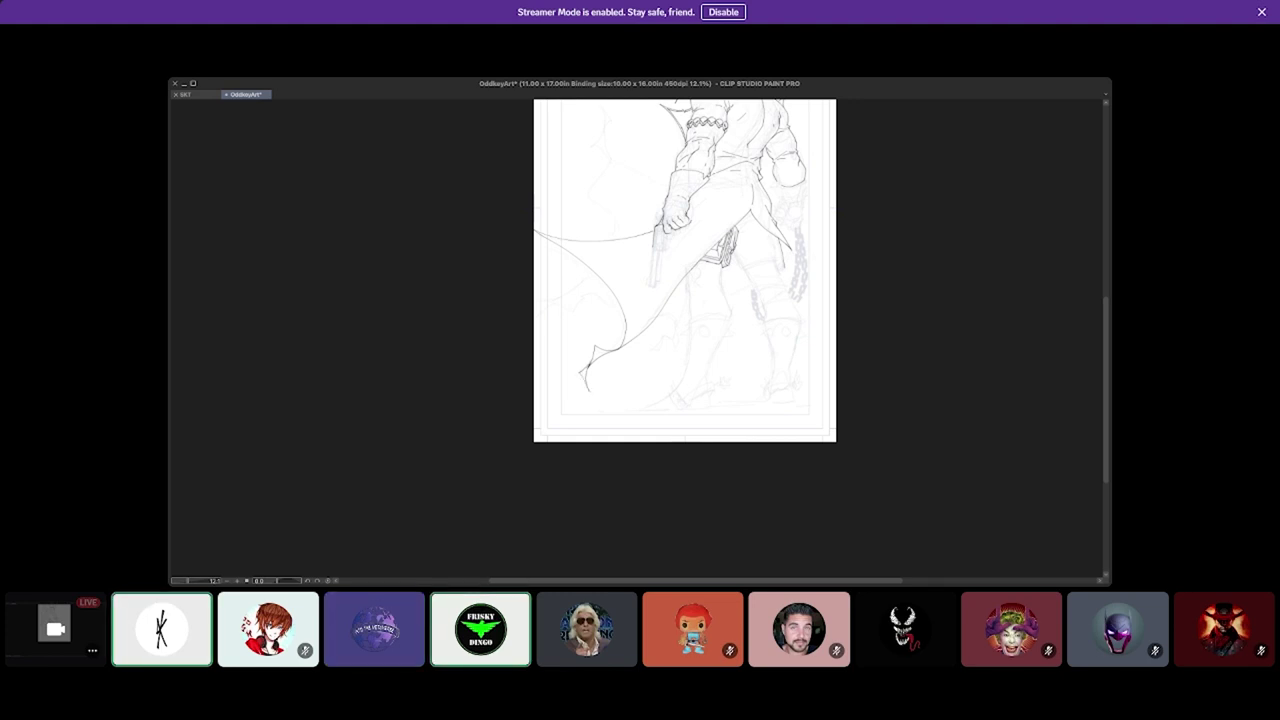
Check the torn cape edges and leg line art in mirrored and normal canvas views.
{"action": "key", "text": "h"}
{"action": "key", "text": "h"}
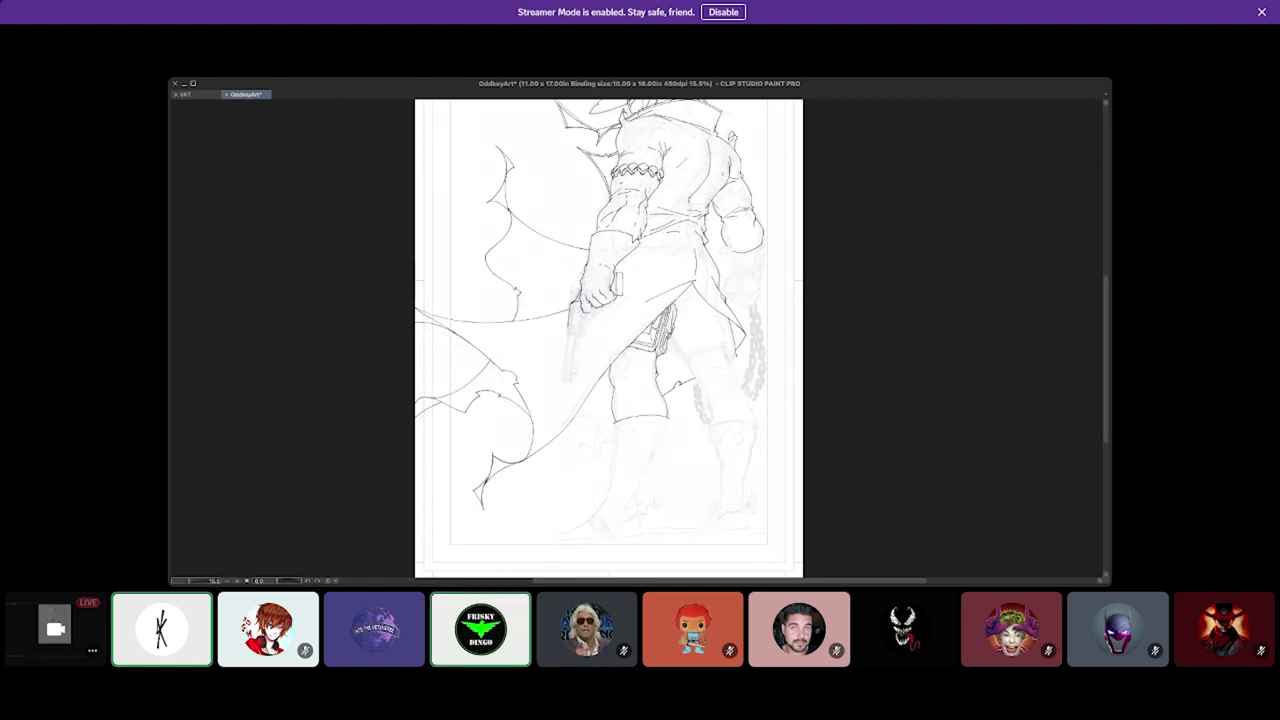
{"action": "key", "text": "h"}
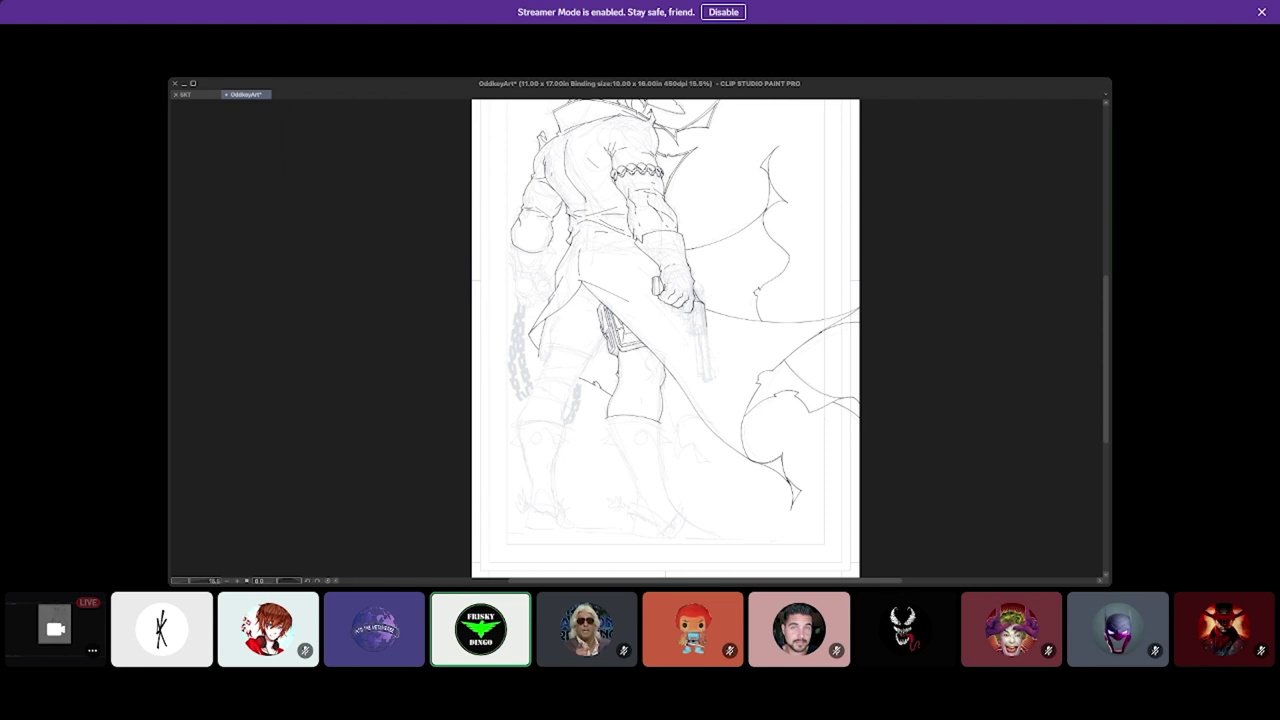
{"action": "key", "text": "h"}
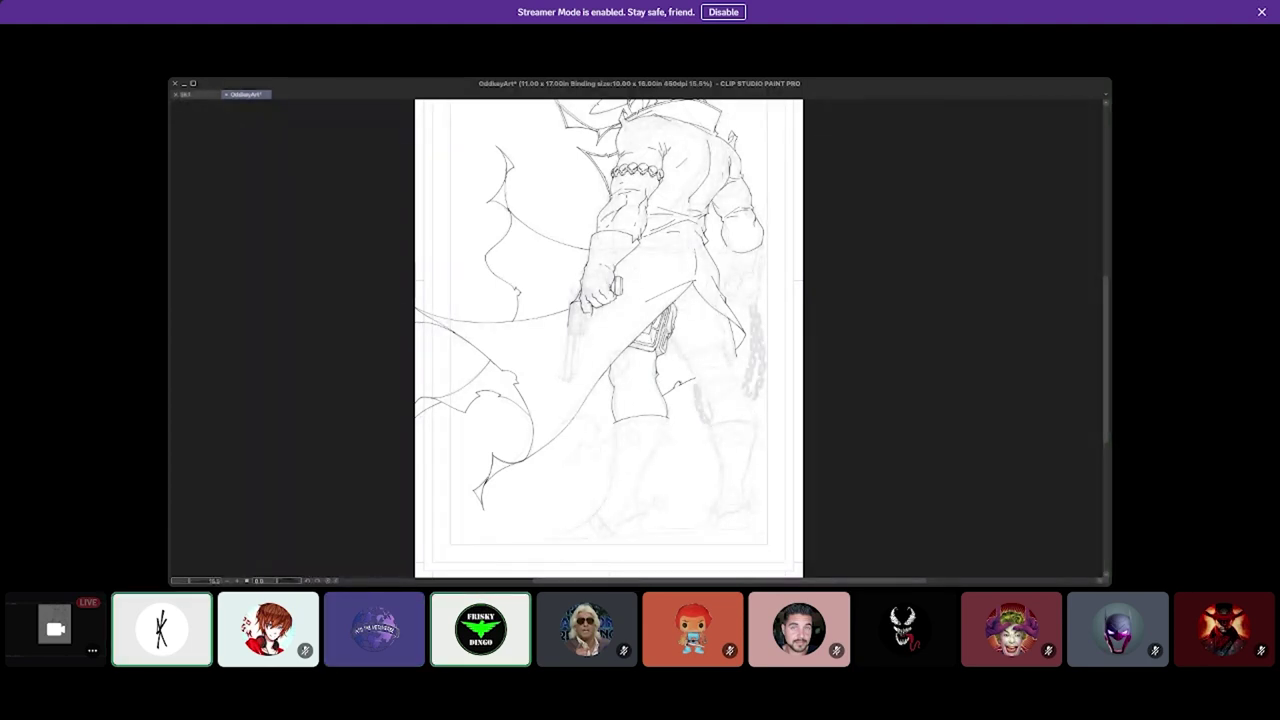
Examine the revolver and gun hand with the canvas rotated and mirrored.
{"action": "key", "text": "asciicircum"}
{"action": "key", "text": "asciicircum"}
{"action": "key", "text": "asciicircum"}
{"action": "key", "text": "asciicircum"}
{"action": "key", "text": "asciicircum"}
{"action": "key", "text": "asciicircum"}
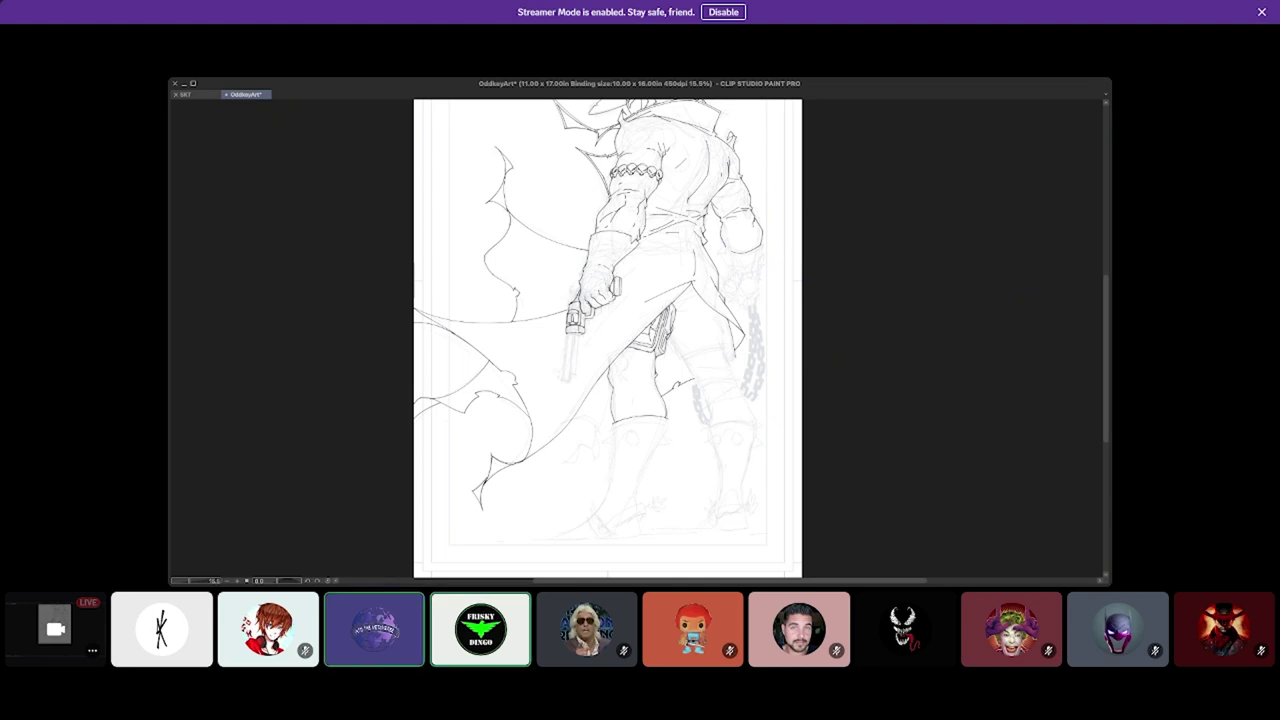
{"action": "key", "text": "h"}
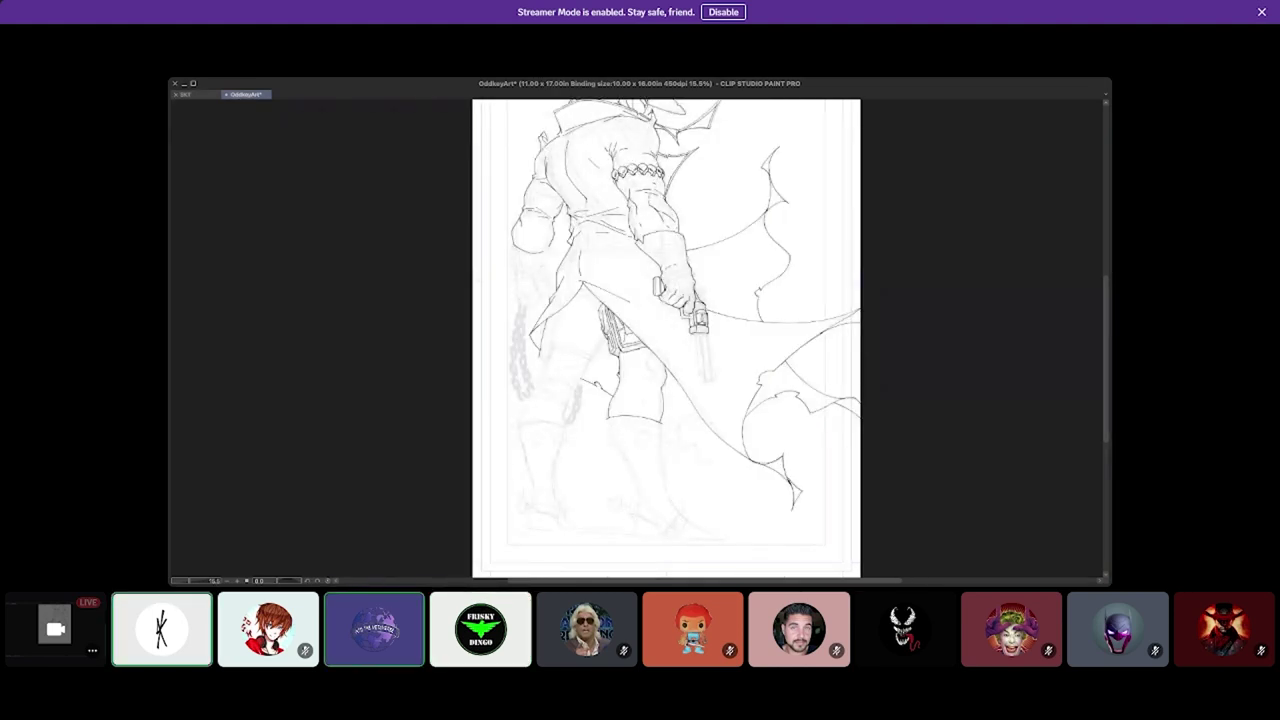
{"action": "key", "text": "minus"}
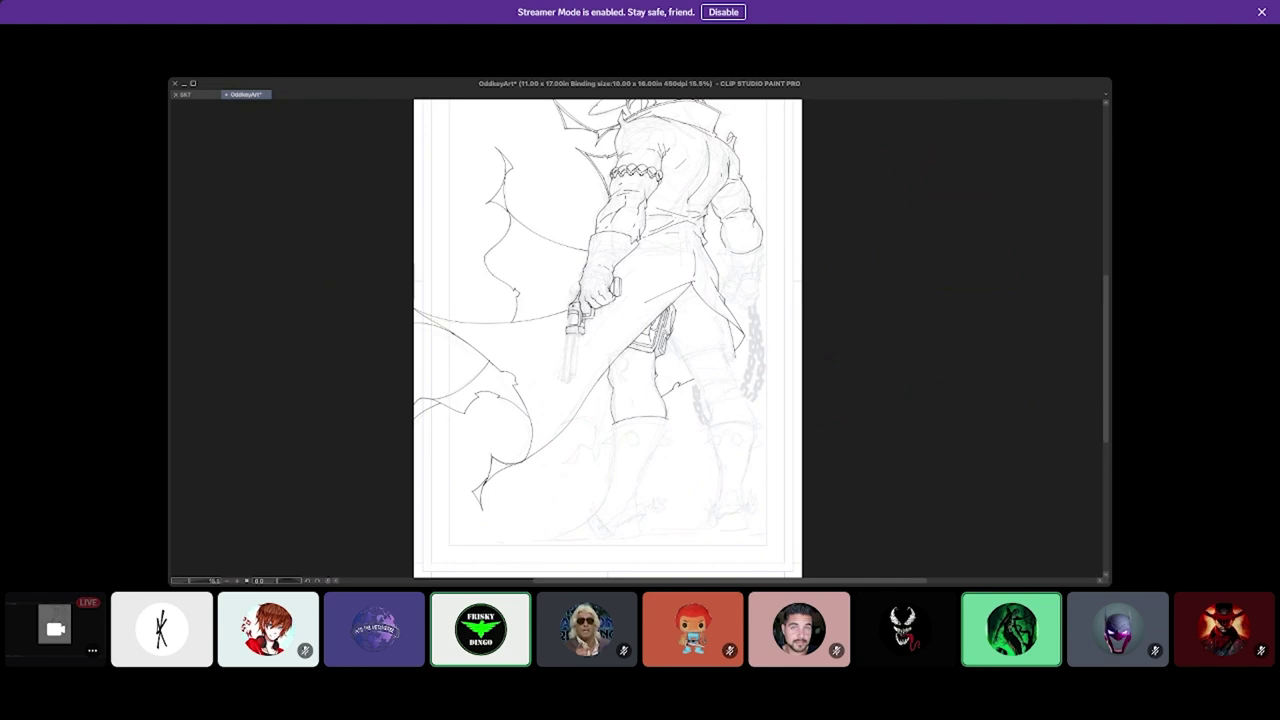
{"action": "mouse_move", "coordinate": [860, 614]}
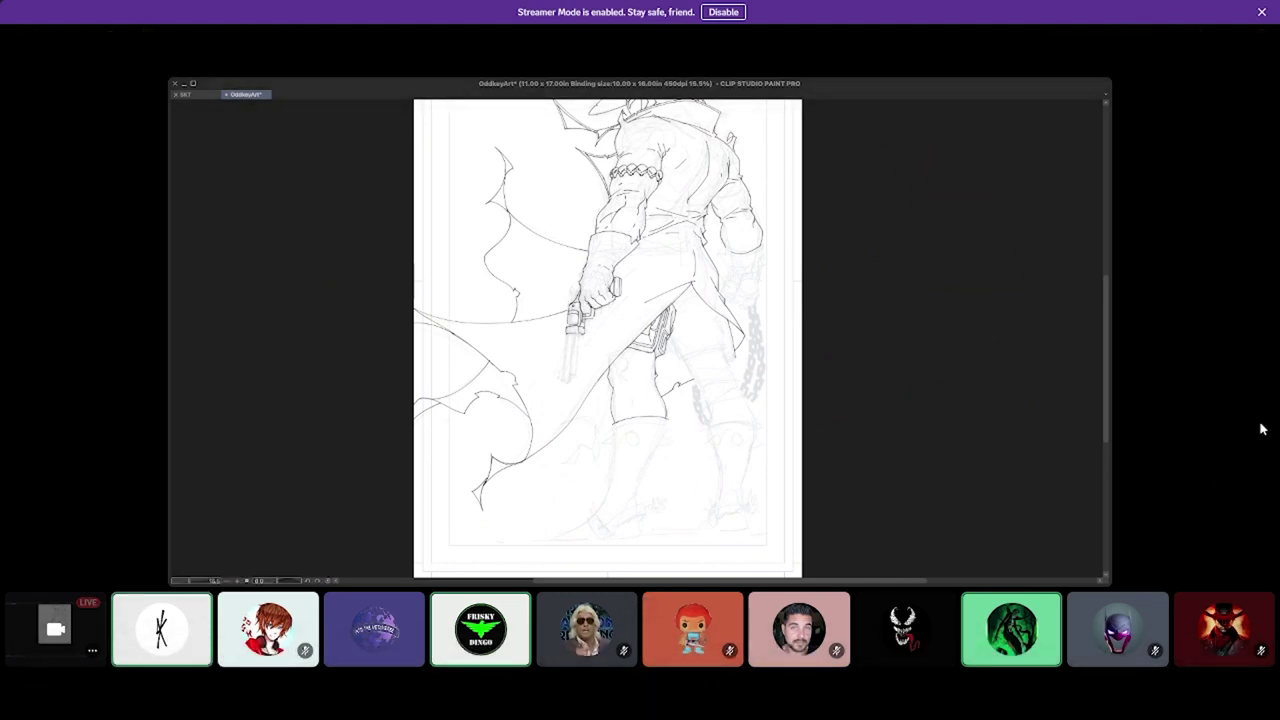
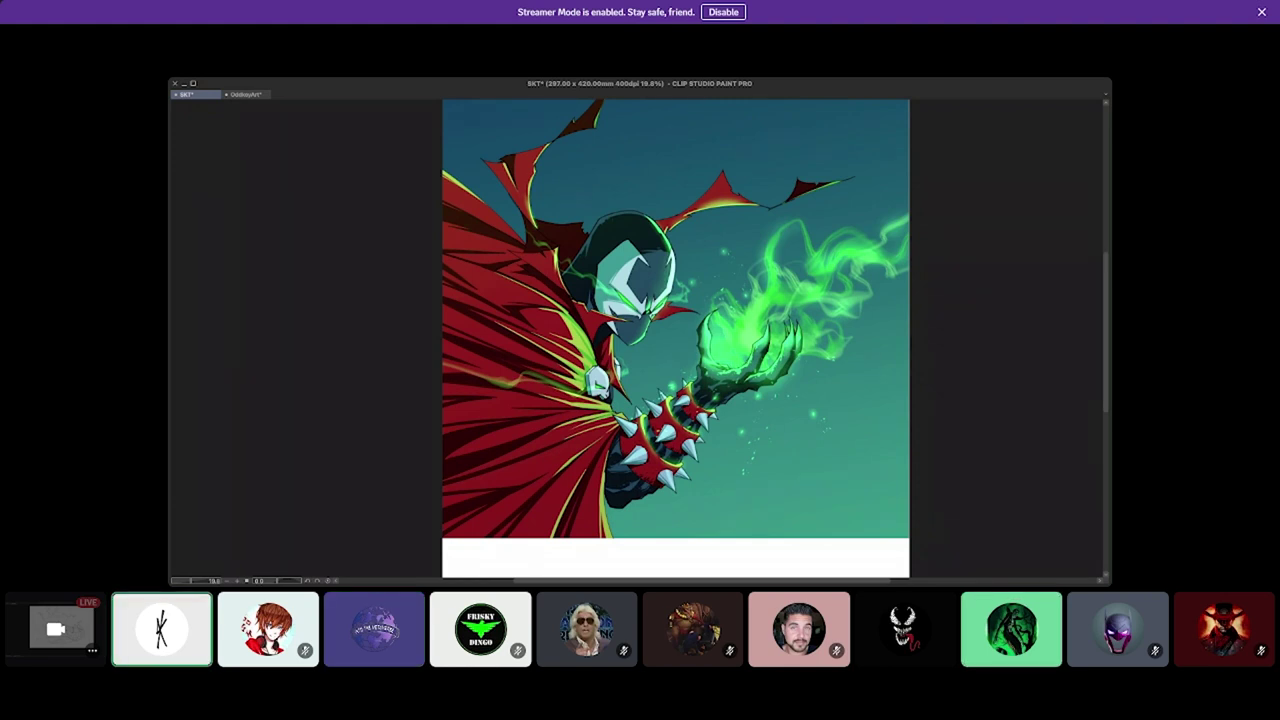
Fit the Spawn artwork to the view, save it, and switch back to the gunslinger document.
{"action": "key", "text": "ctrl+0"}
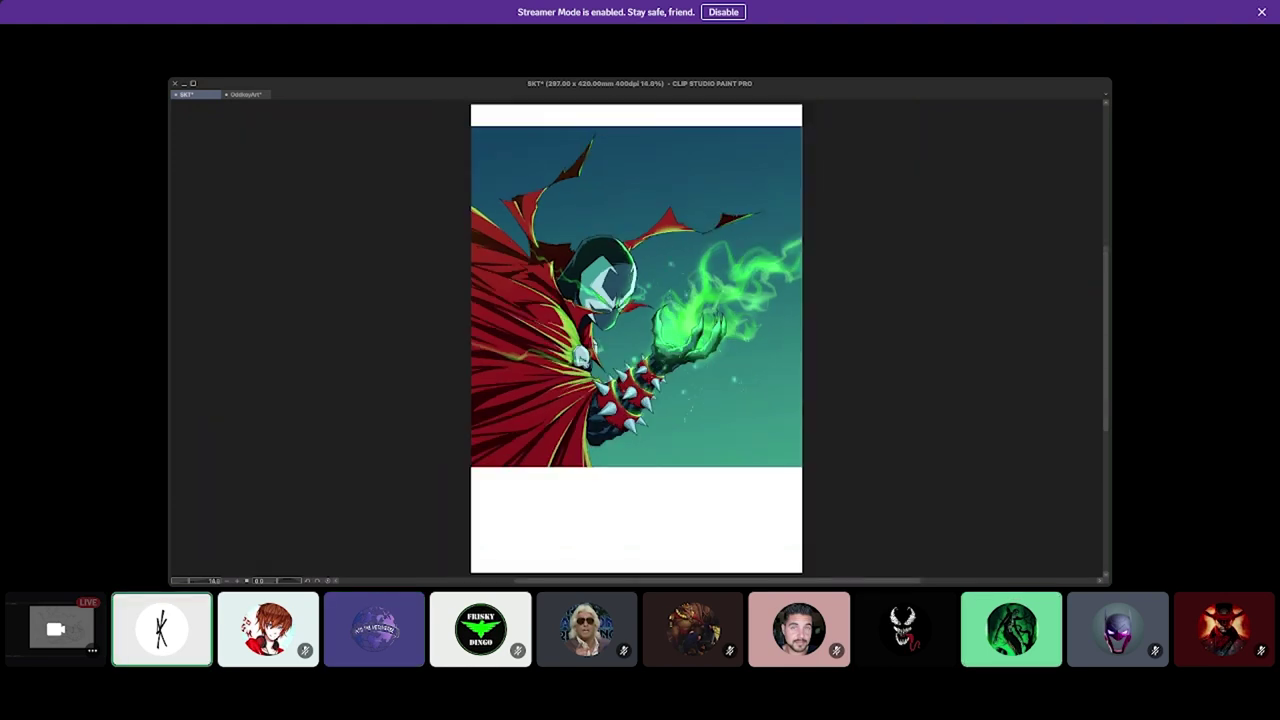
{"action": "key", "text": "ctrl+s"}
{"action": "key", "text": "ctrl+Tab"}
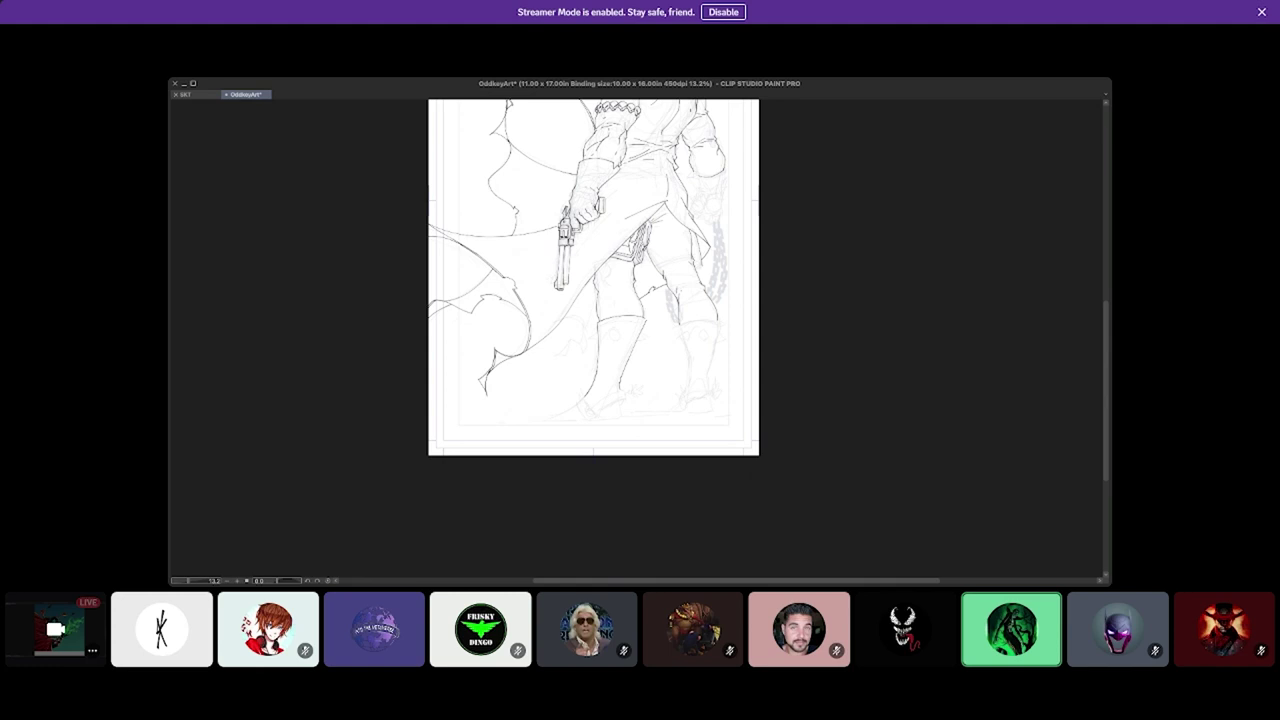
Ink the pointed toe of the boot below the gun hand and check the boots in a mirrored view.
{"action": "left_click_drag", "start_coordinate": [578, 404], "coordinate": [548, 423]}
{"action": "key", "text": "ctrl+z"}
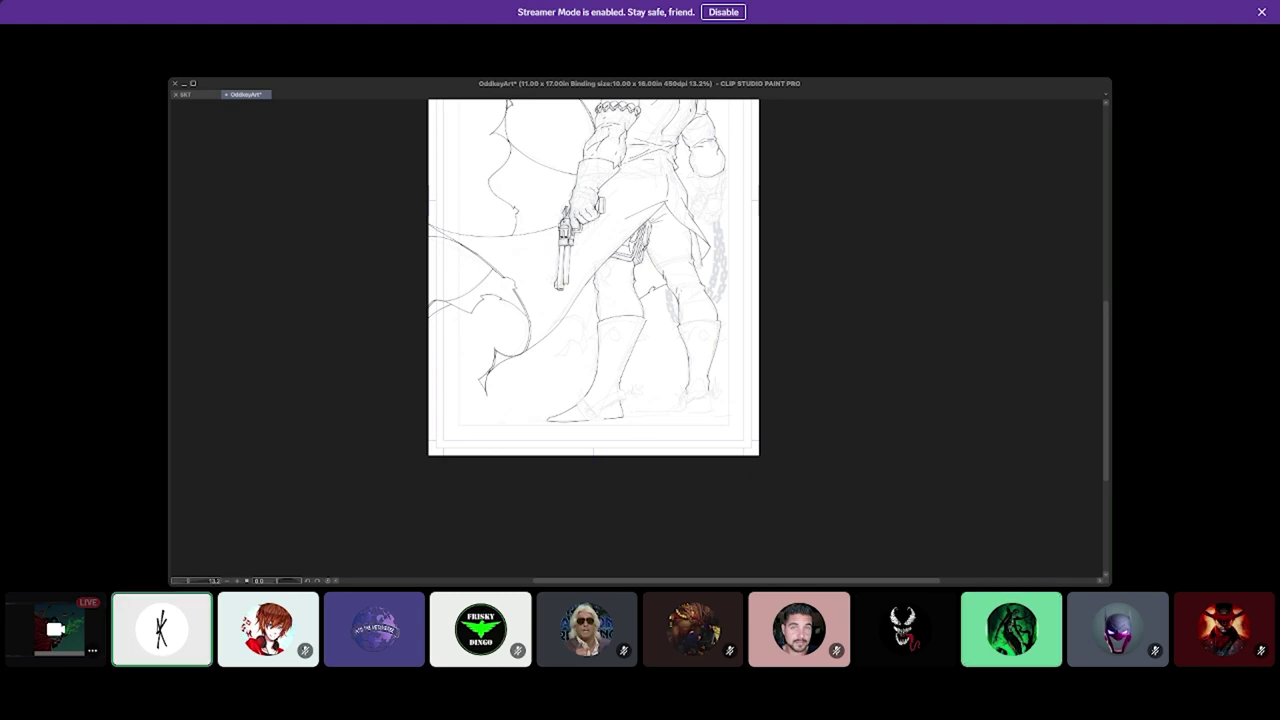
{"action": "key", "text": "h"}
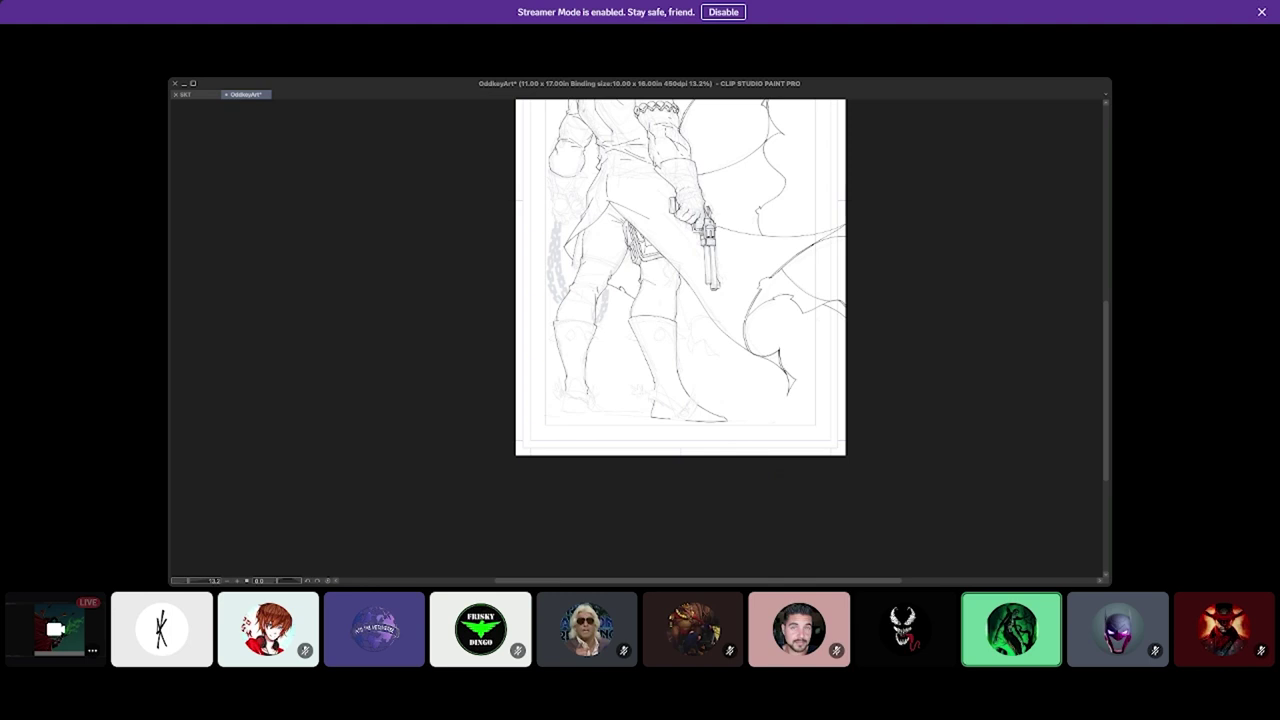
{"action": "key", "text": "h"}
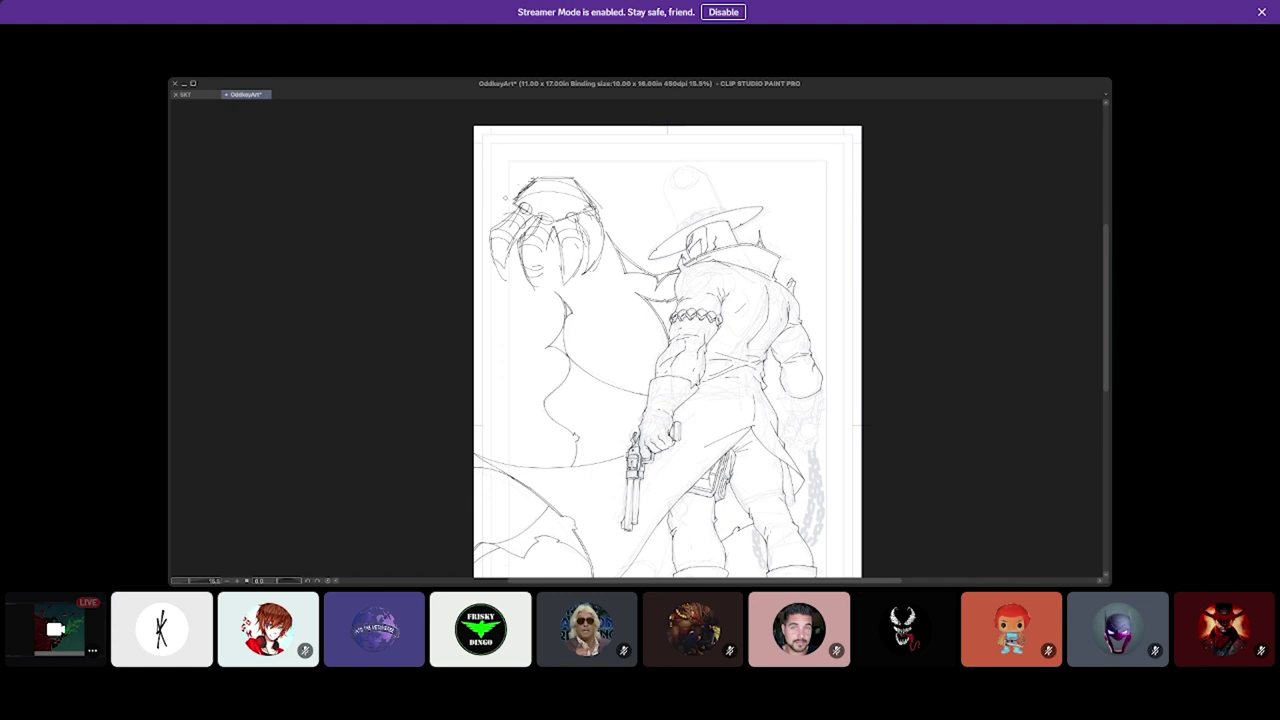
Try a large rough arc and radiating curved strands around the clawed hand beside the hat.
{"action": "left_click_drag", "start_coordinate": [610, 157], "coordinate": [602, 188]}
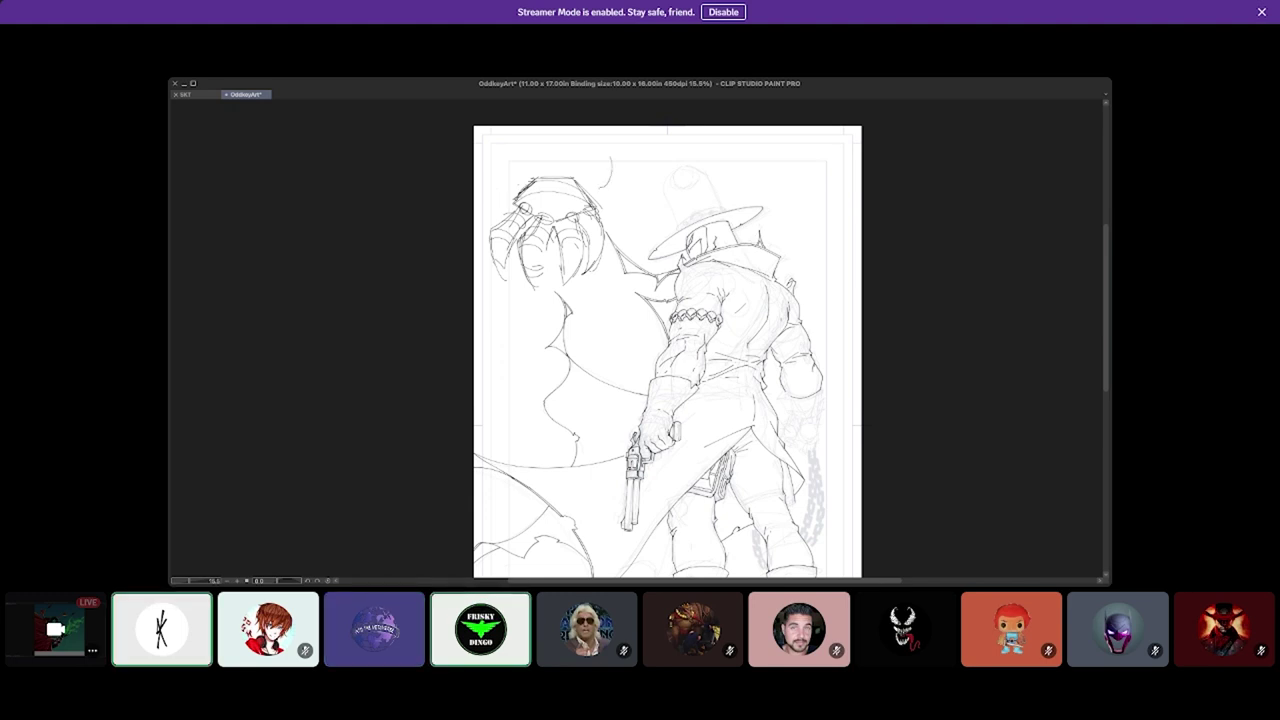
{"action": "mouse_move", "coordinate": [490, 176]}
{"action": "left_mouse_down"}
{"action": "mouse_move", "coordinate": [610, 160]}
{"action": "mouse_move", "coordinate": [608, 175]}
{"action": "mouse_move", "coordinate": [662, 212]}
{"action": "mouse_move", "coordinate": [612, 234]}
{"action": "left_mouse_up"}
{"action": "left_click_drag", "start_coordinate": [636, 190], "coordinate": [606, 234]}
{"action": "left_click_drag", "start_coordinate": [588, 188], "coordinate": [626, 154]}
{"action": "left_click_drag", "start_coordinate": [630, 154], "coordinate": [655, 163]}
{"action": "mouse_move", "coordinate": [588, 186]}
{"action": "left_mouse_down"}
{"action": "mouse_move", "coordinate": [636, 156]}
{"action": "mouse_move", "coordinate": [618, 146]}
{"action": "left_mouse_up"}
{"action": "mouse_move", "coordinate": [476, 184]}
{"action": "left_mouse_down"}
{"action": "mouse_move", "coordinate": [526, 168]}
{"action": "mouse_move", "coordinate": [534, 183]}
{"action": "mouse_move", "coordinate": [528, 156]}
{"action": "left_mouse_up"}
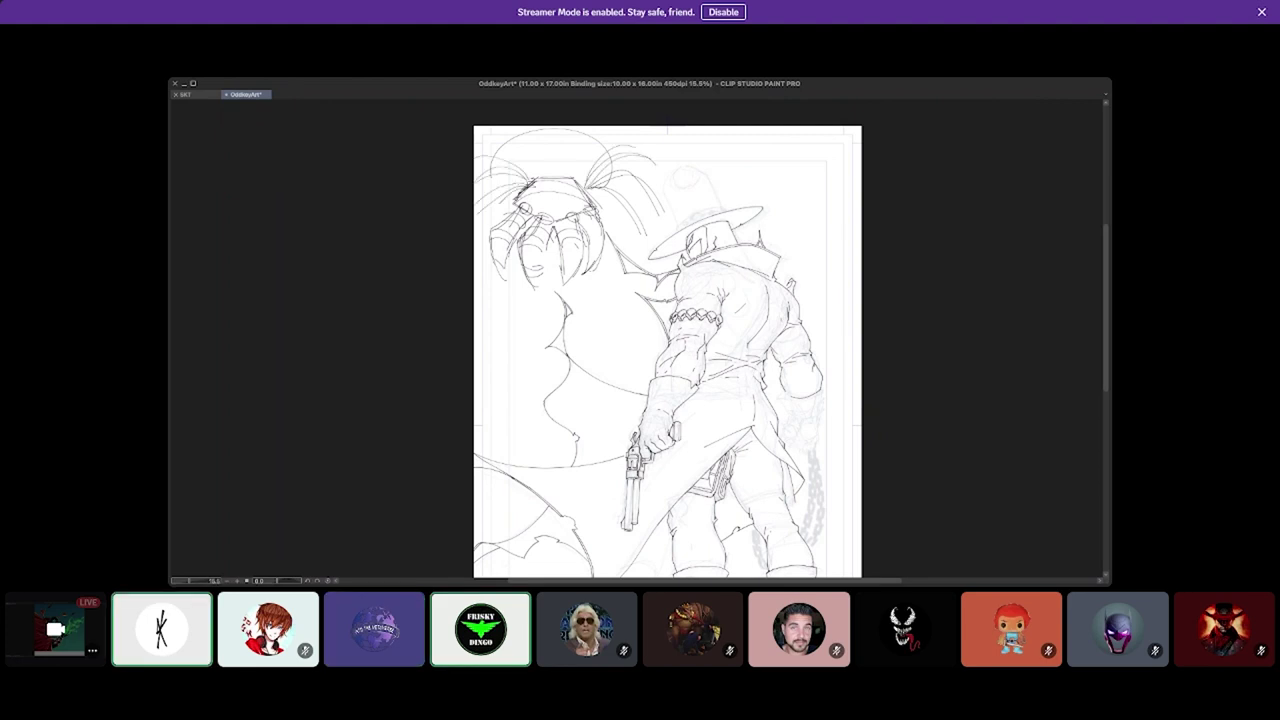
Undo the rough arc and the radiating strands around the clawed hand.
{"action": "key", "text": "ctrl+z"}
{"action": "key", "text": "ctrl+z"}
{"action": "key", "text": "ctrl+z"}
{"action": "key", "text": "ctrl+z"}
{"action": "key", "text": "ctrl+z"}
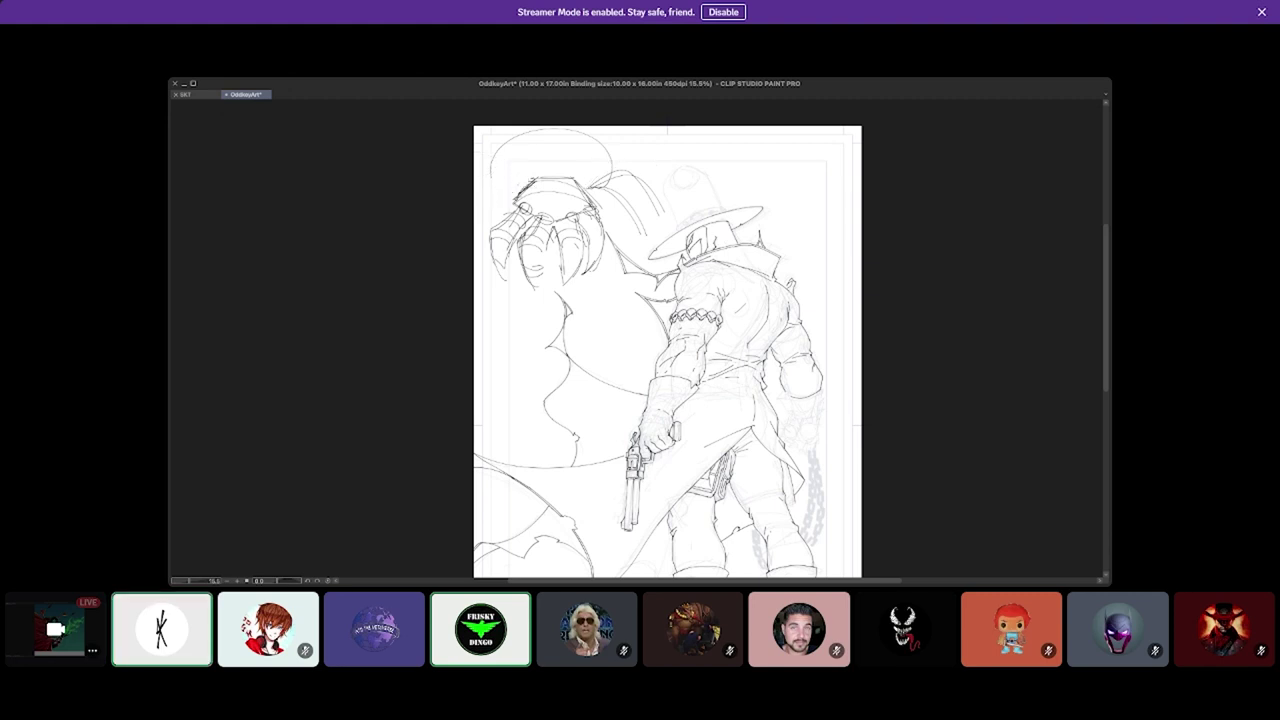
{"action": "key", "text": "ctrl+z"}
{"action": "key", "text": "ctrl+z"}
{"action": "key", "text": "ctrl+z"}
{"action": "key", "text": "ctrl+z"}
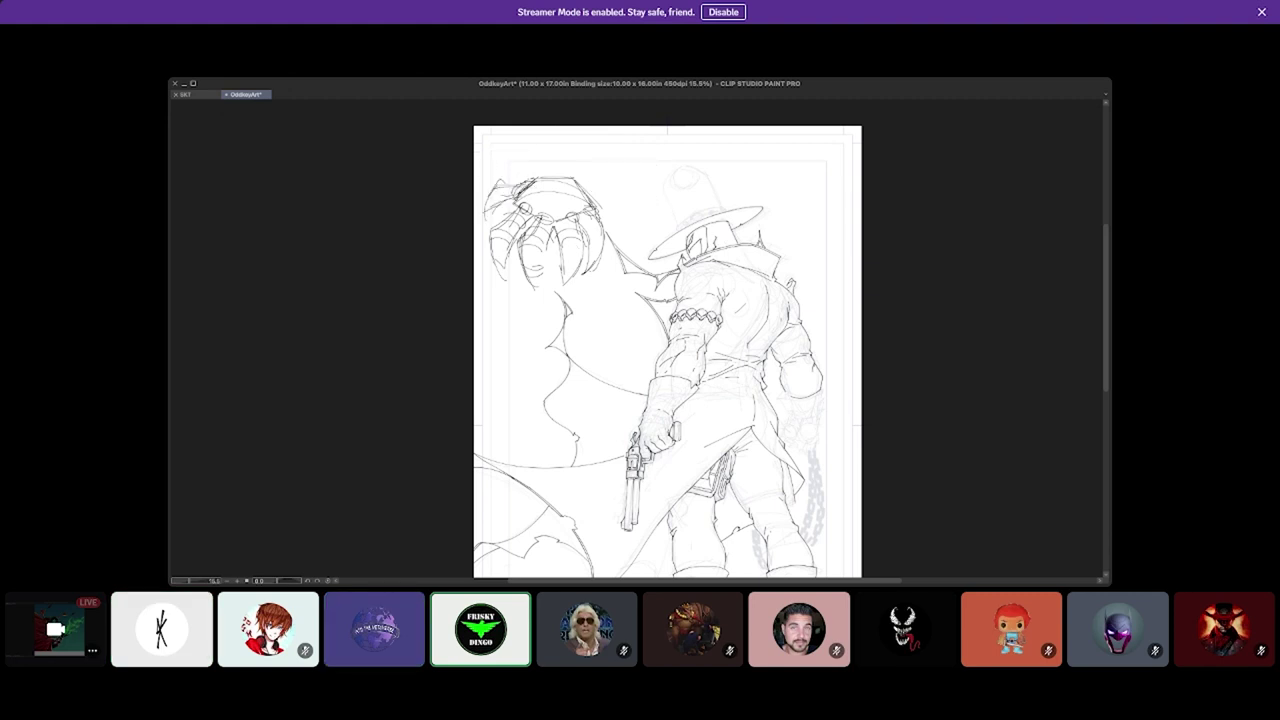
Select the clawed hand with a freehand selection and delete it from the line art.
{"action": "mouse_move", "coordinate": [446, 238]}
{"action": "left_mouse_down"}
{"action": "mouse_move", "coordinate": [522, 144]}
{"action": "mouse_move", "coordinate": [606, 214]}
{"action": "mouse_move", "coordinate": [606, 248]}
{"action": "mouse_move", "coordinate": [540, 292]}
{"action": "left_mouse_up"}
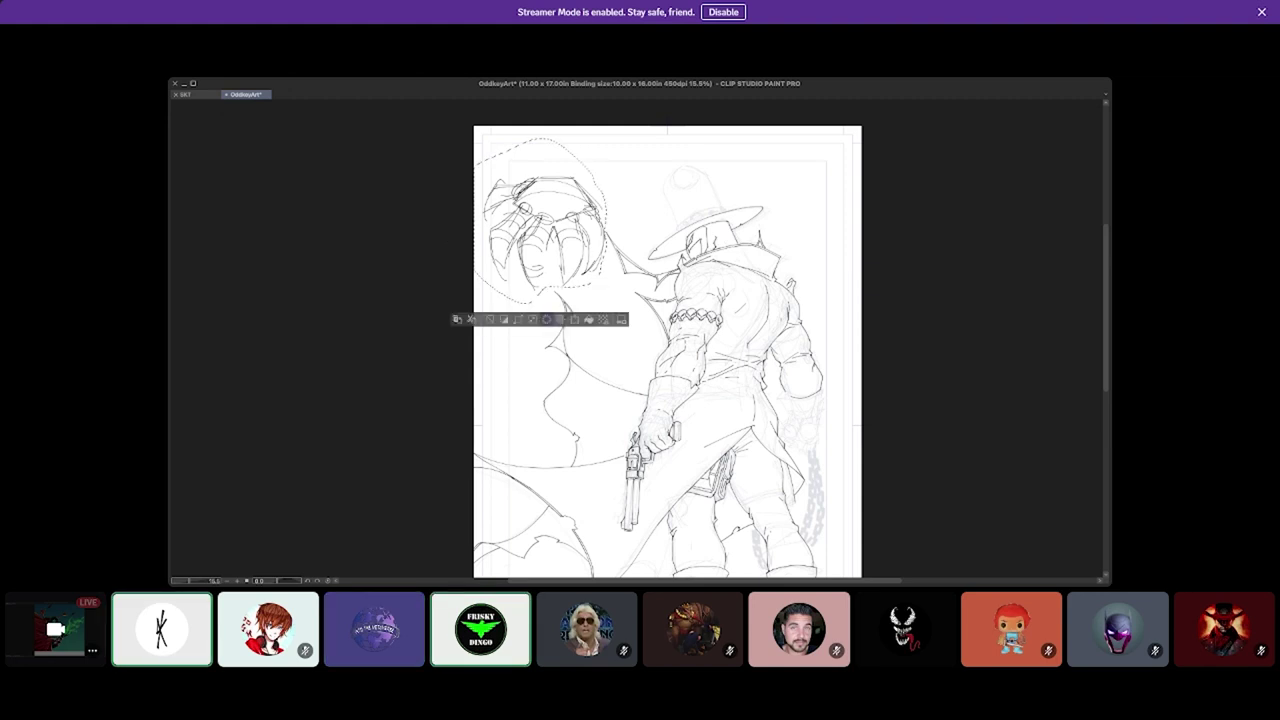
{"action": "left_click", "coordinate": [547, 319]}
{"action": "left_click", "coordinate": [470, 319]}
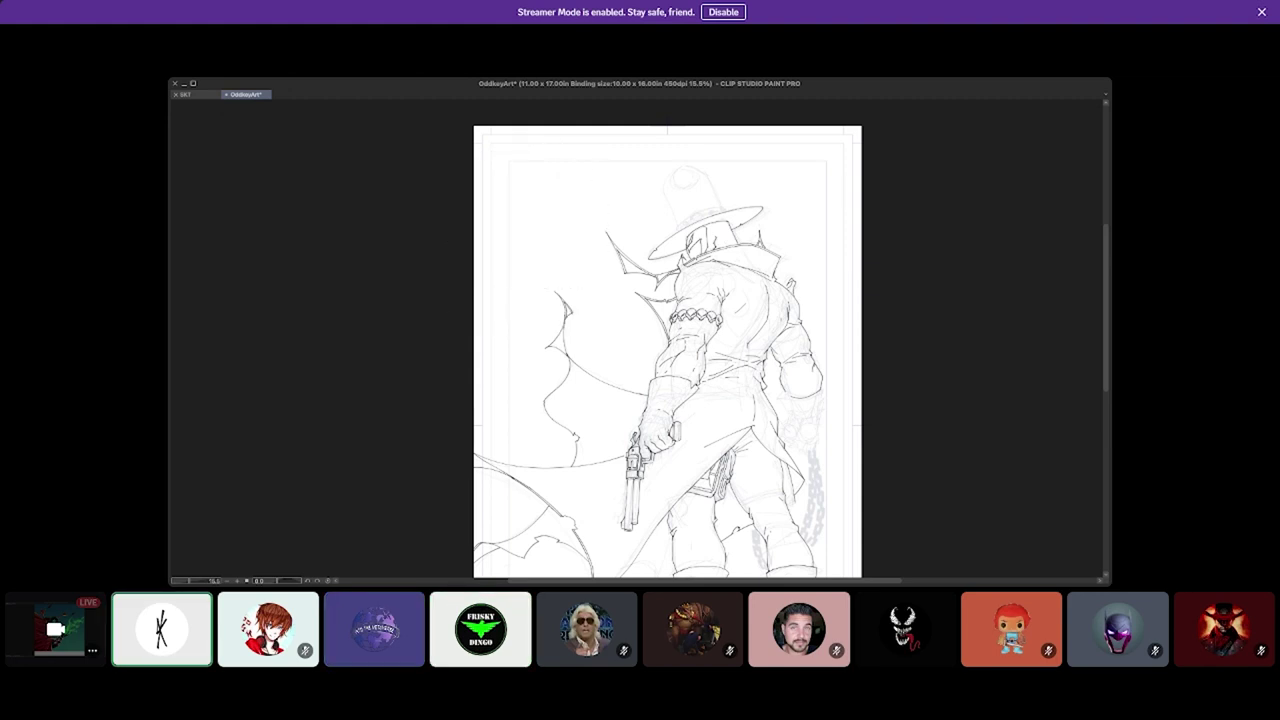
Examine the inked gunslinger's overall pose by rotating the unmirrored canvas through several angles.
{"action": "scroll", "coordinate": [665, 350], "scroll_direction": "down", "scroll_amount": 3}
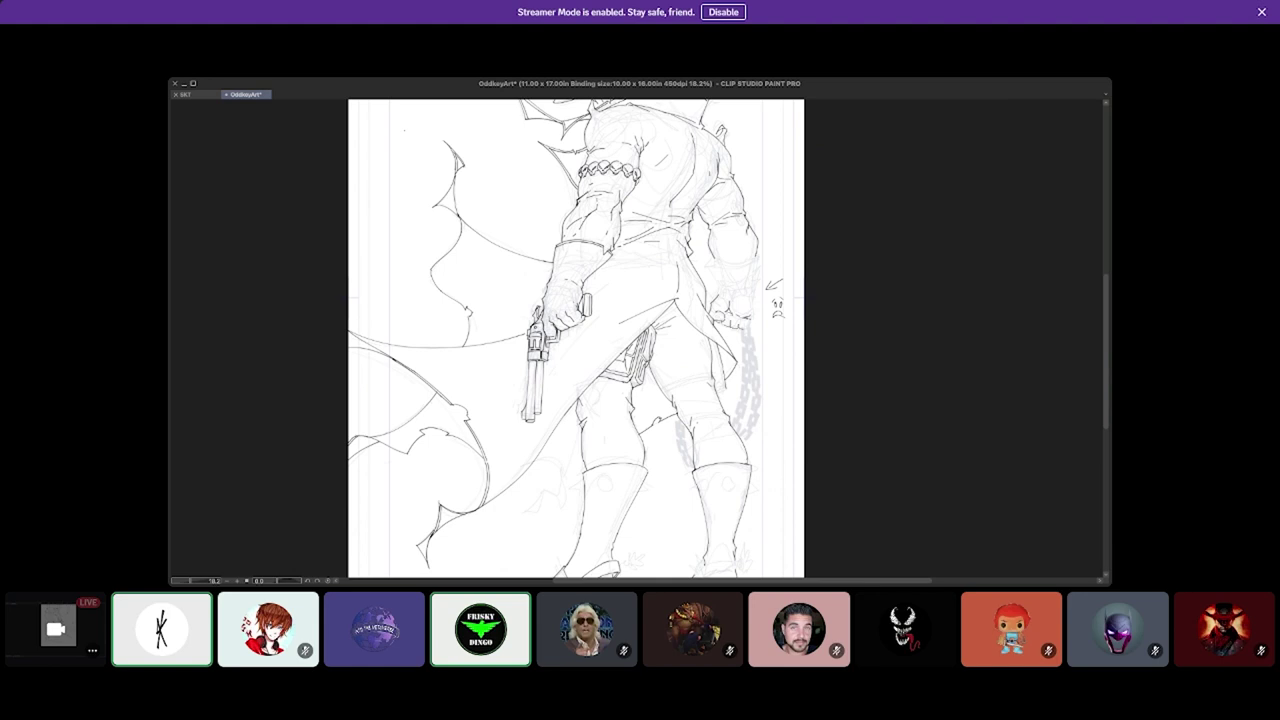
{"action": "scroll", "coordinate": [759, 425], "scroll_direction": "down", "scroll_amount": 2}
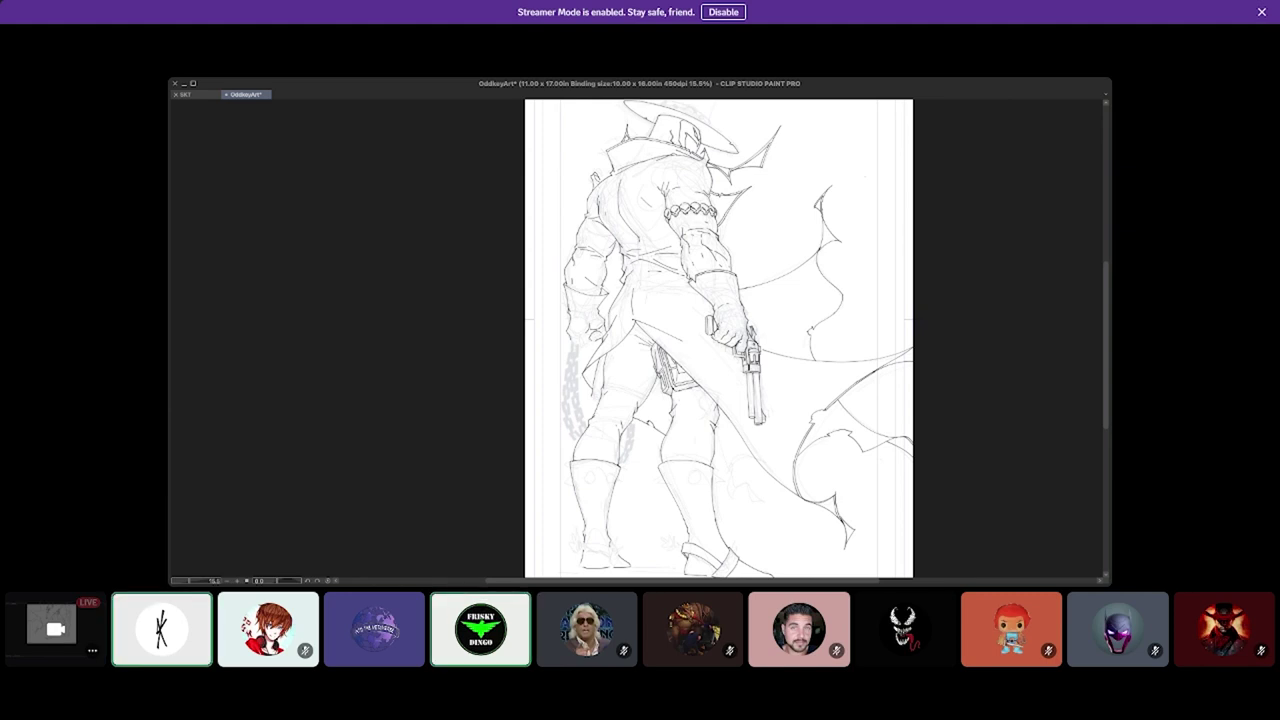
{"action": "key", "text": "h"}
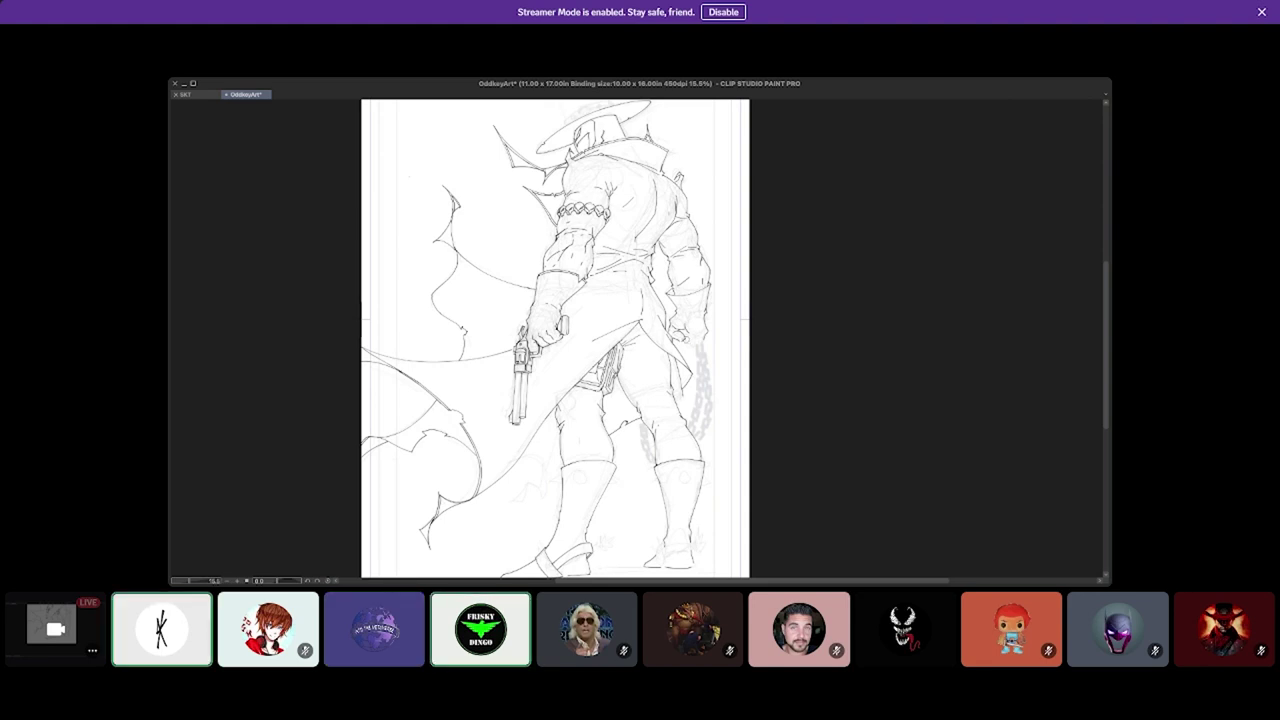
{"action": "key", "text": "asciicircum"}
{"action": "key", "text": "asciicircum"}
{"action": "key", "text": "asciicircum"}
{"action": "key", "text": "asciicircum"}
{"action": "key", "text": "asciicircum"}
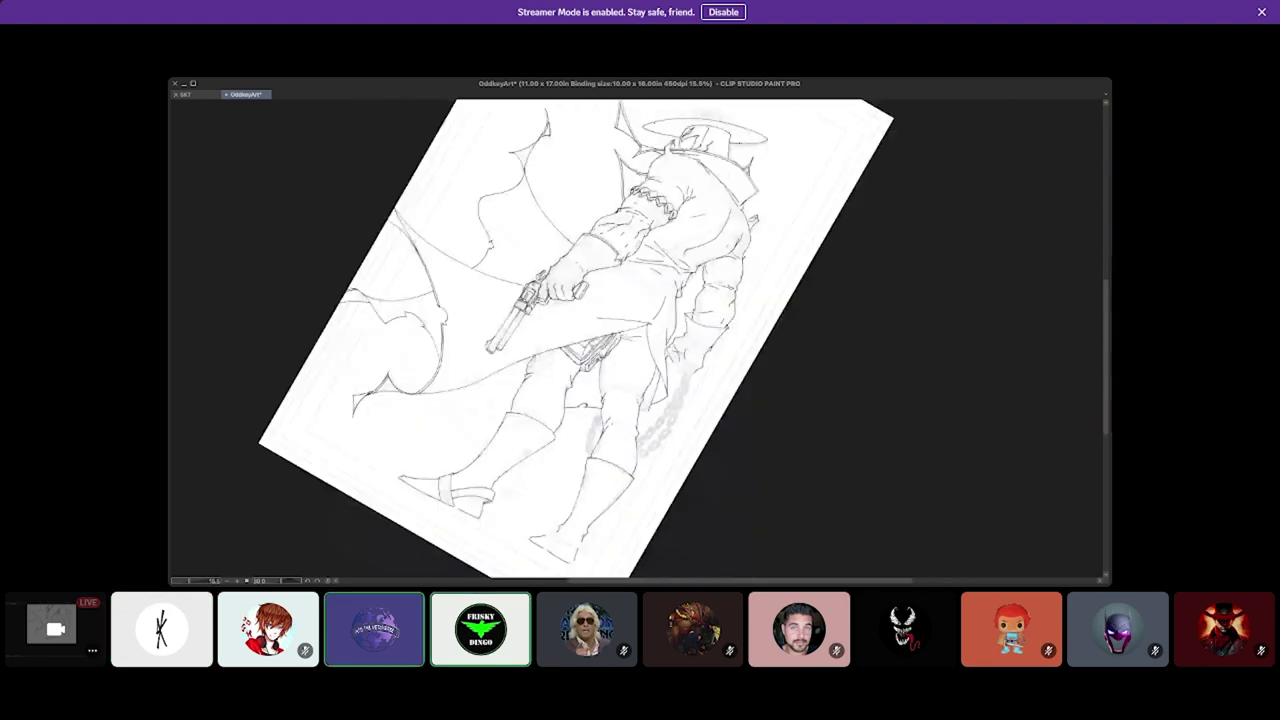
{"action": "key", "text": "asciicircum"}
{"action": "key", "text": "asciicircum"}
{"action": "key", "text": "asciicircum"}
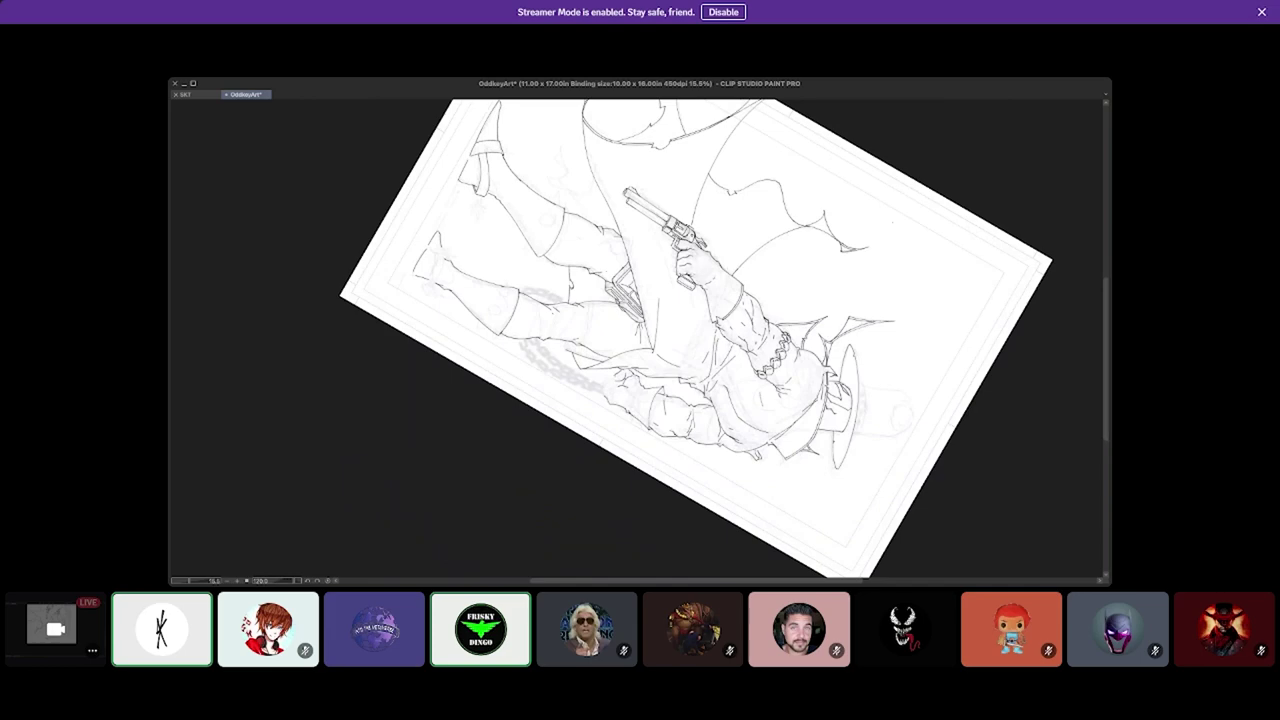
{"action": "key", "text": "minus"}
{"action": "key", "text": "minus"}
{"action": "key", "text": "minus"}
{"action": "key", "text": "minus"}
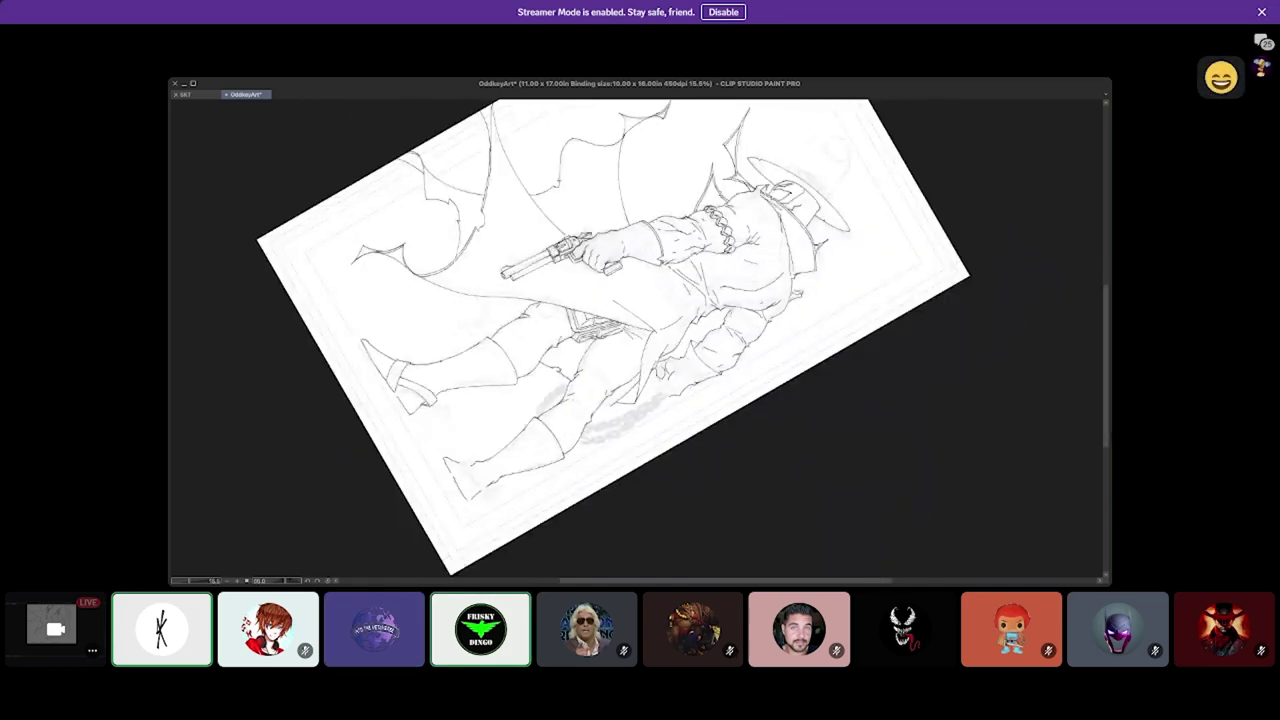
{"action": "key", "text": "minus"}
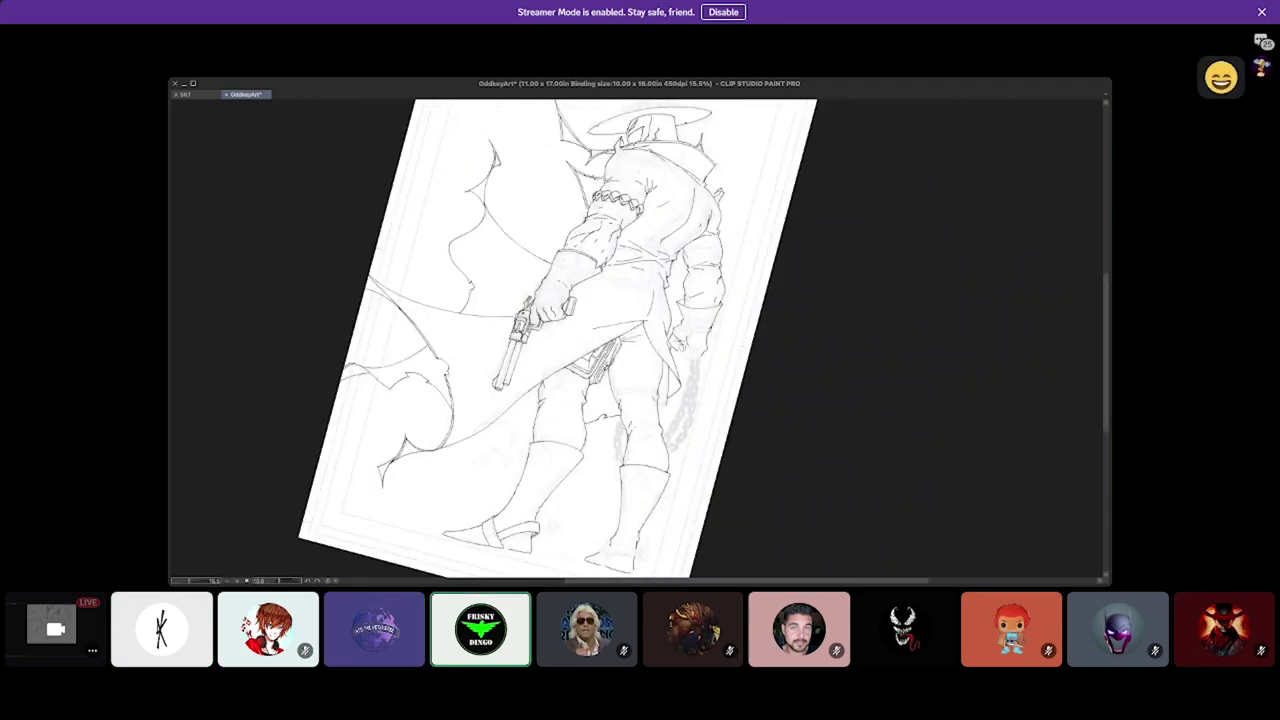
Compare the rotated figure in mirrored and normal views, and return the page upright.
{"action": "key", "text": "h"}
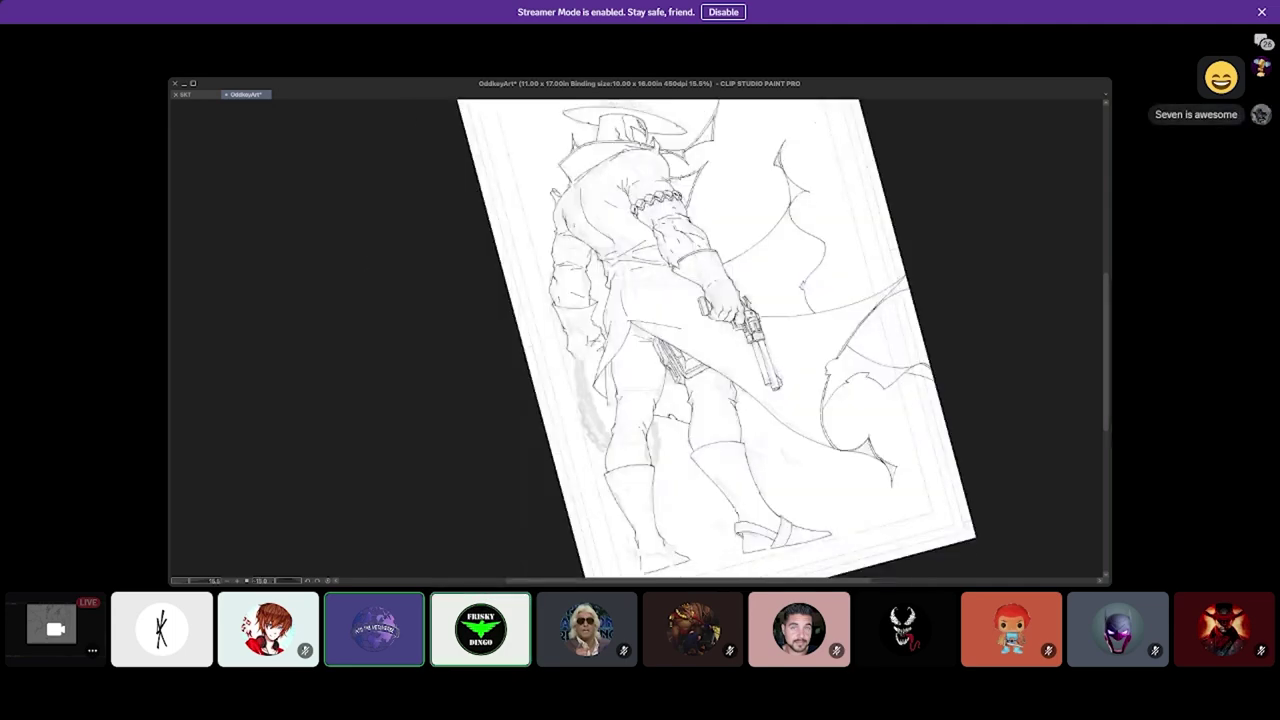
{"action": "key", "text": "minus"}
{"action": "key", "text": "minus"}
{"action": "key", "text": "minus"}
{"action": "key", "text": "minus"}
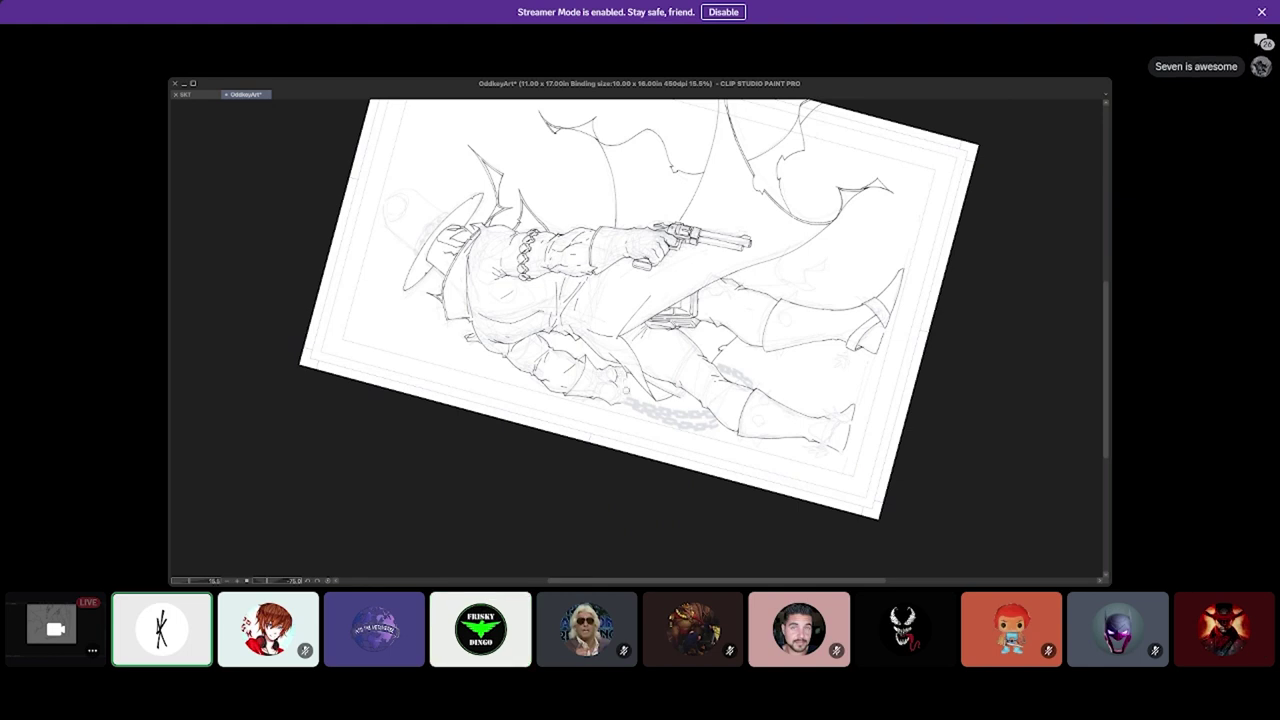
{"action": "key", "text": "h"}
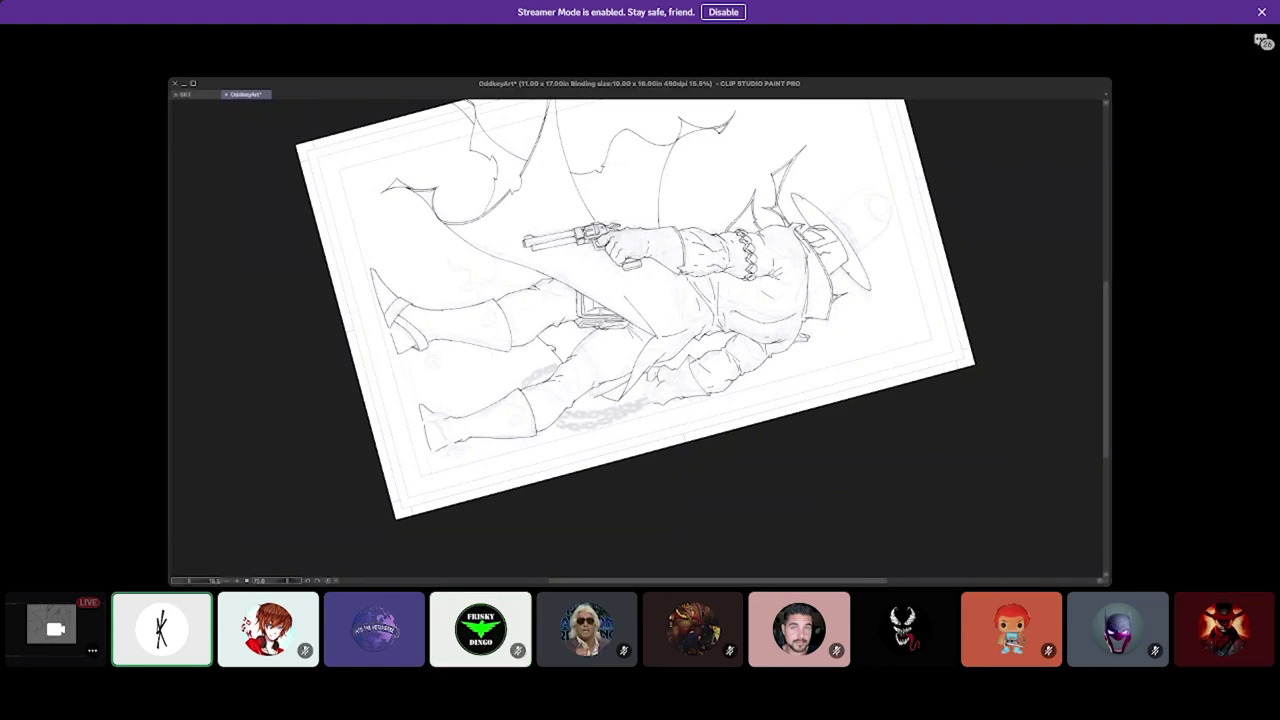
{"action": "key", "text": "minus"}
{"action": "key", "text": "minus"}
{"action": "key", "text": "minus"}
{"action": "key", "text": "minus"}
{"action": "key", "text": "minus"}
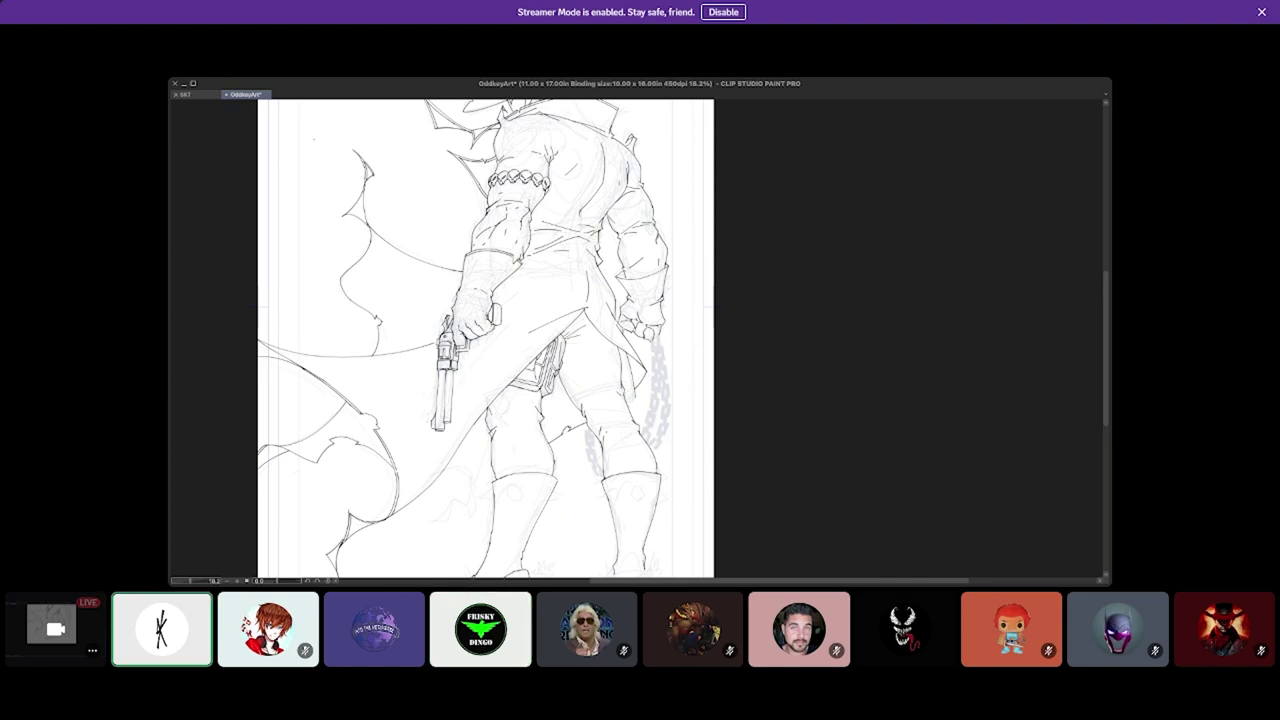
Save the gunslinger illustration and check the whole page before returning to the legs and lowered fist.
{"action": "key", "text": "ctrl+s"}
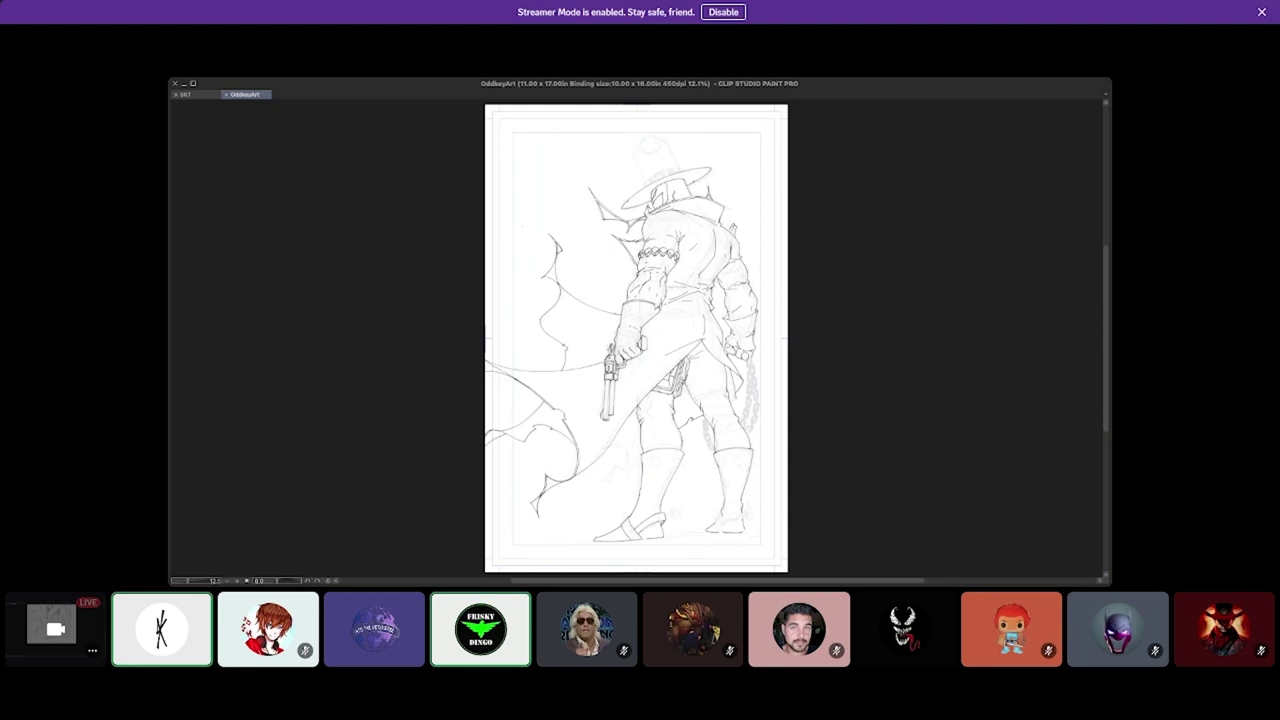
{"action": "left_click_drag", "start_coordinate": [636, 340], "coordinate": [583, 334]}
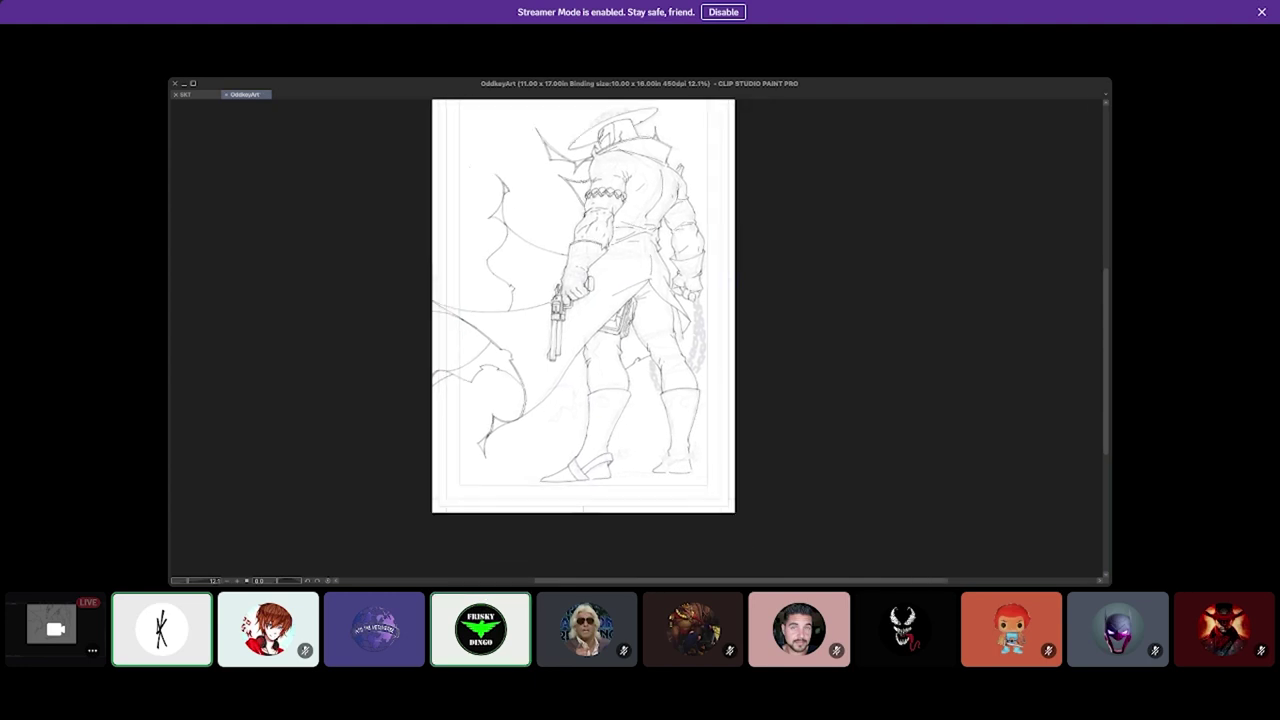
{"action": "scroll", "coordinate": [583, 305], "scroll_direction": "up", "scroll_amount": 3}
{"action": "scroll", "coordinate": [583, 305], "scroll_direction": "down", "scroll_amount": 1}
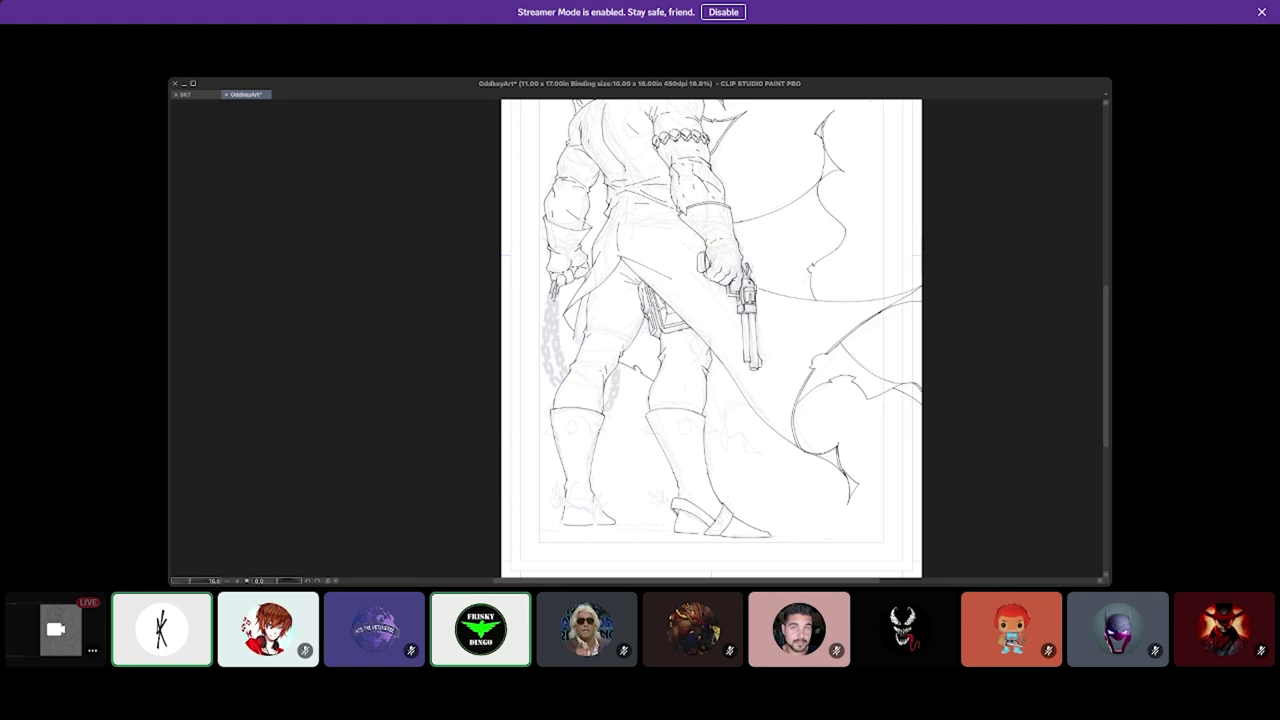
Ink the looped chain hanging from the lowered fist, following the rough sketch beside and behind the leg.
{"action": "key", "text": "h"}
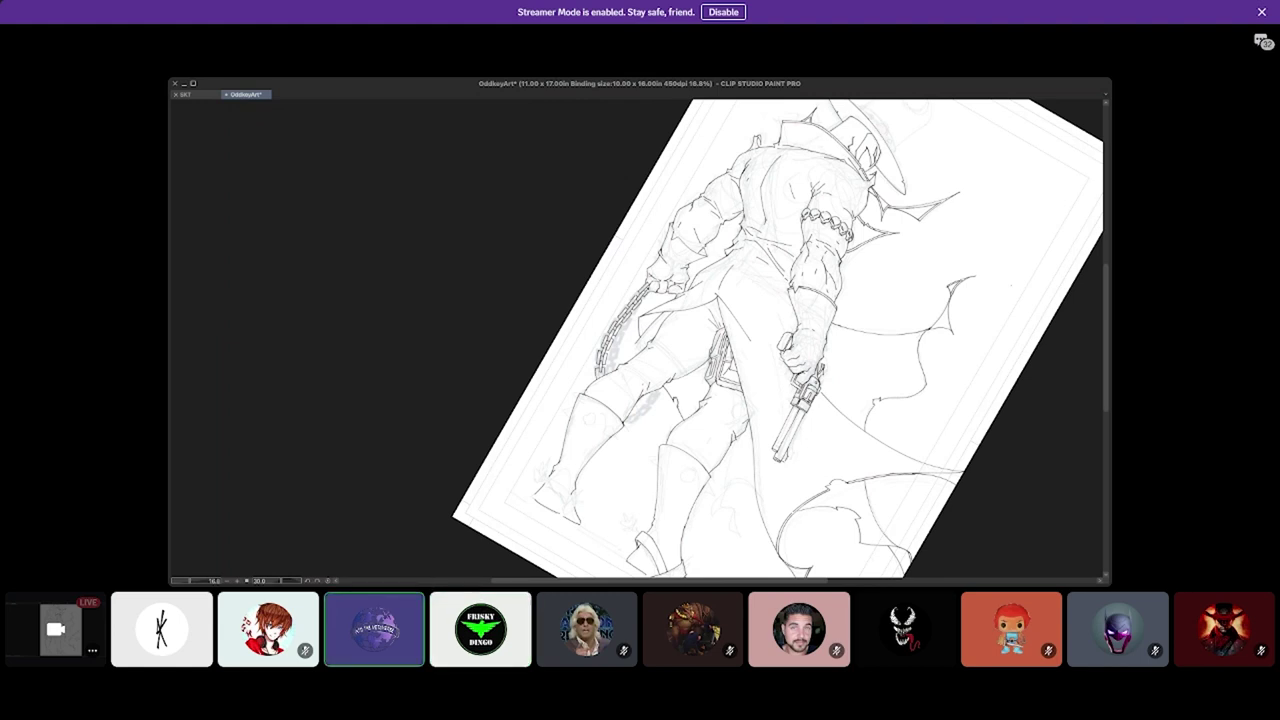
{"action": "key", "text": "ctrl+@"}
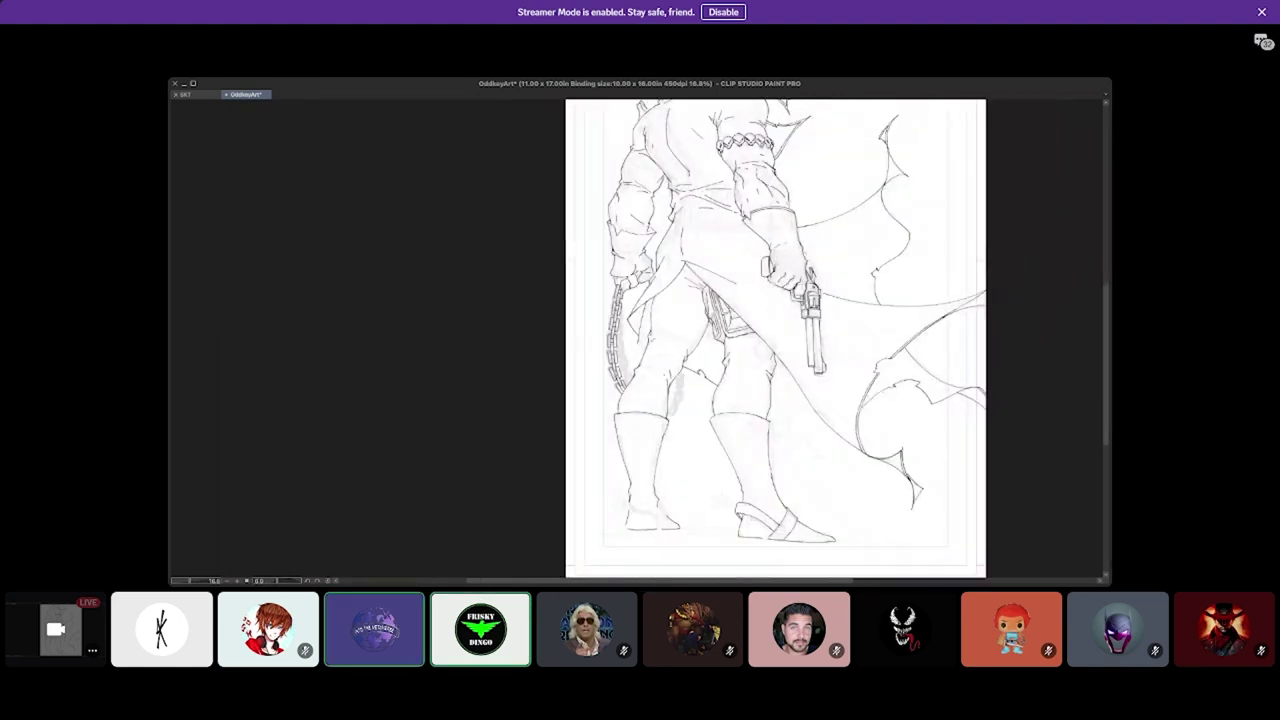
{"action": "key", "text": "h"}
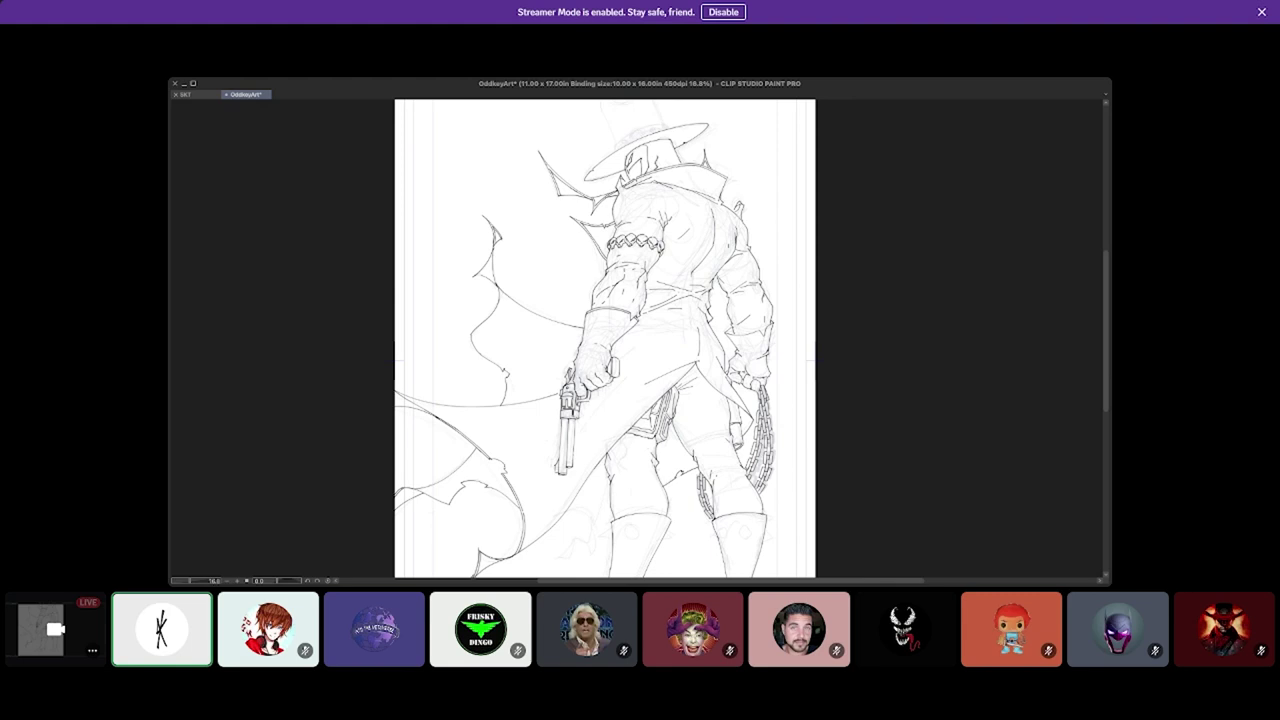
Compare the full gunslinger figure with its inked chain in mirrored and normal views.
{"action": "key", "text": "ctrl+minus"}
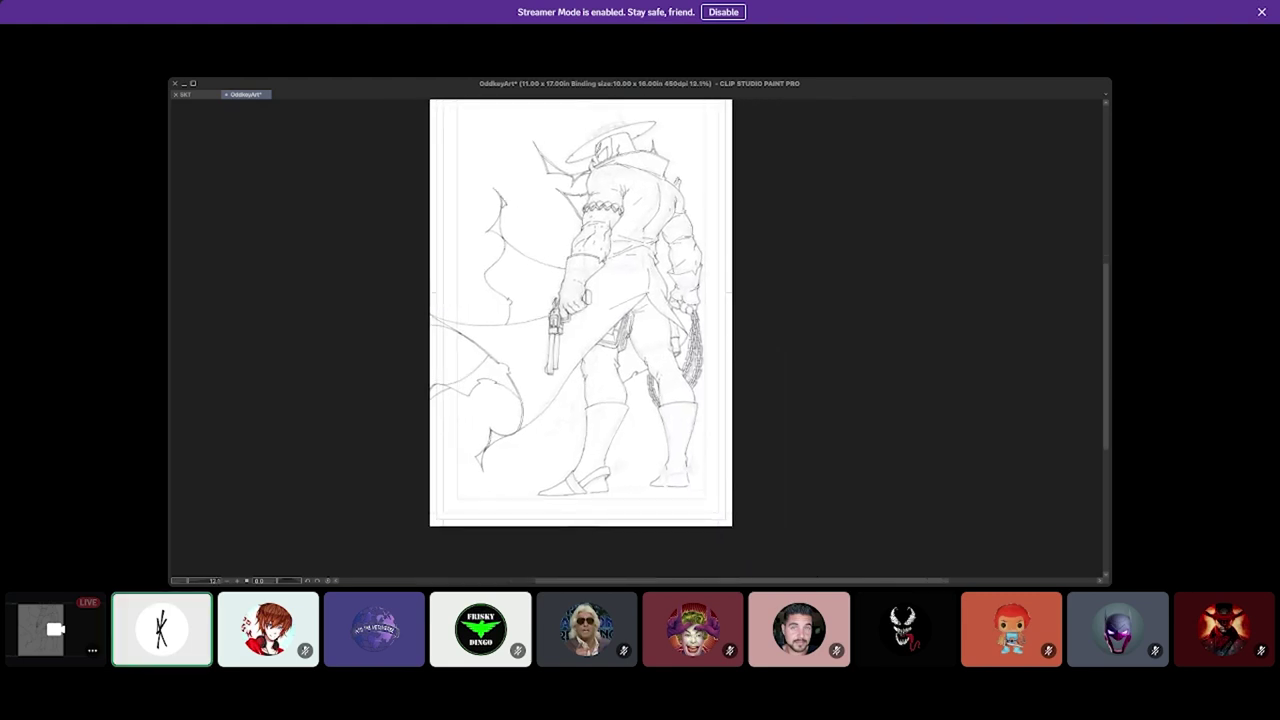
{"action": "key", "text": "h"}
{"action": "key", "text": "h"}
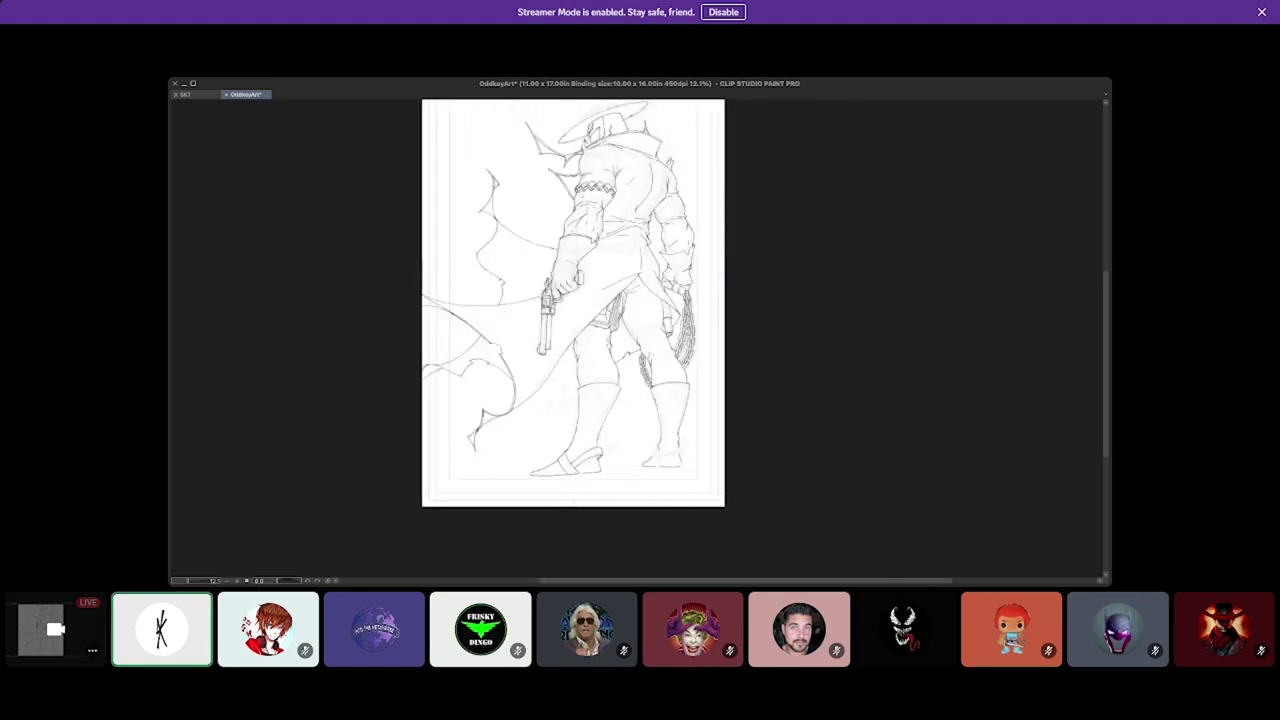
{"action": "scroll", "coordinate": [570, 330], "scroll_direction": "up", "scroll_amount": 2}
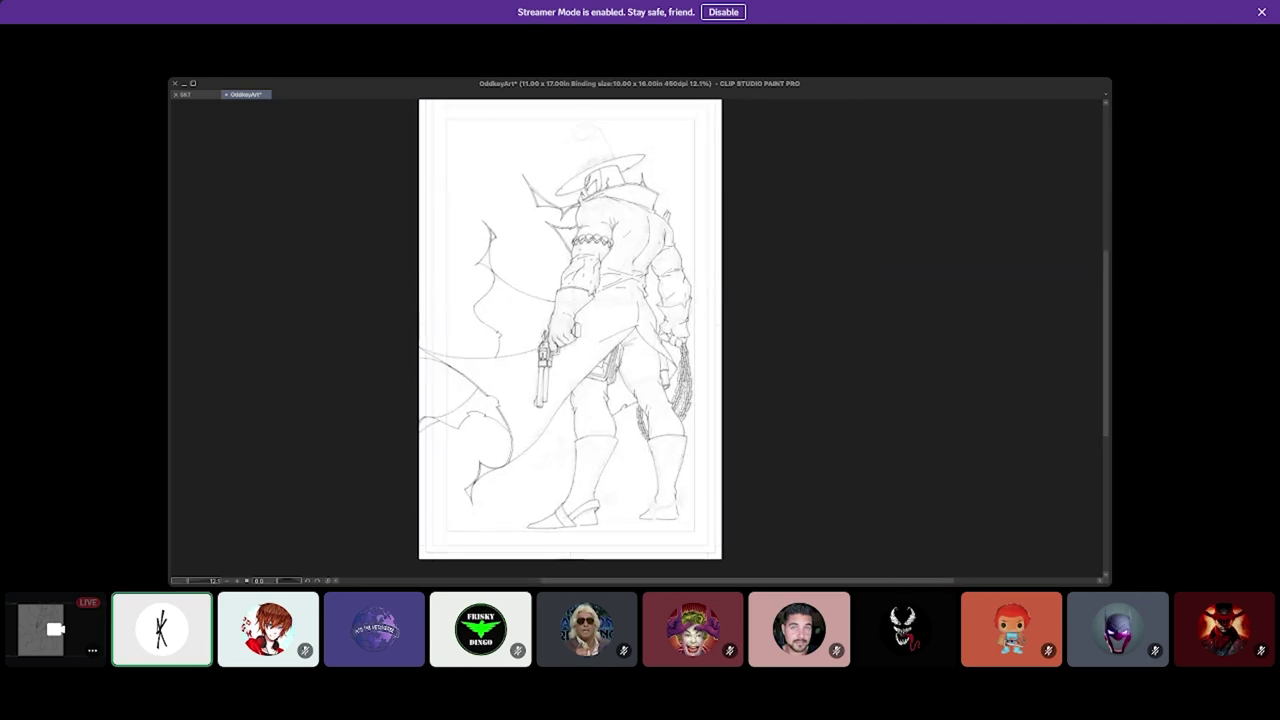
{"action": "key", "text": "h"}
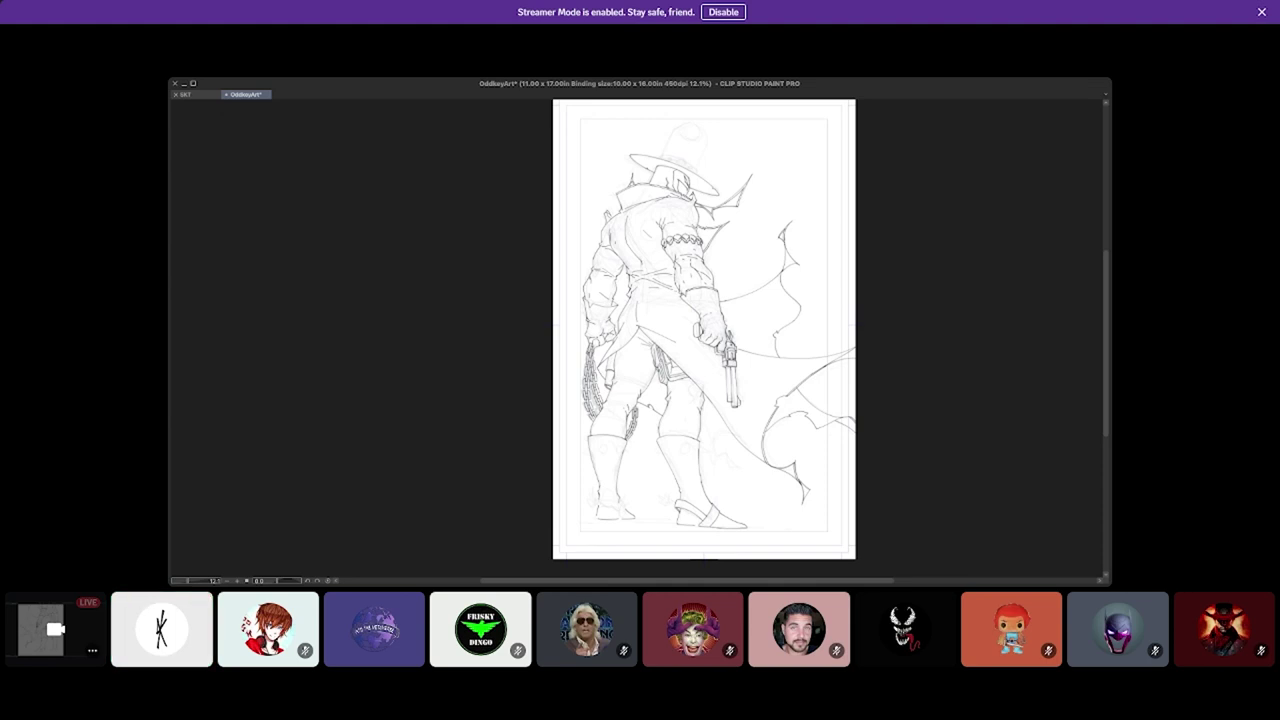
{"action": "key", "text": "h"}
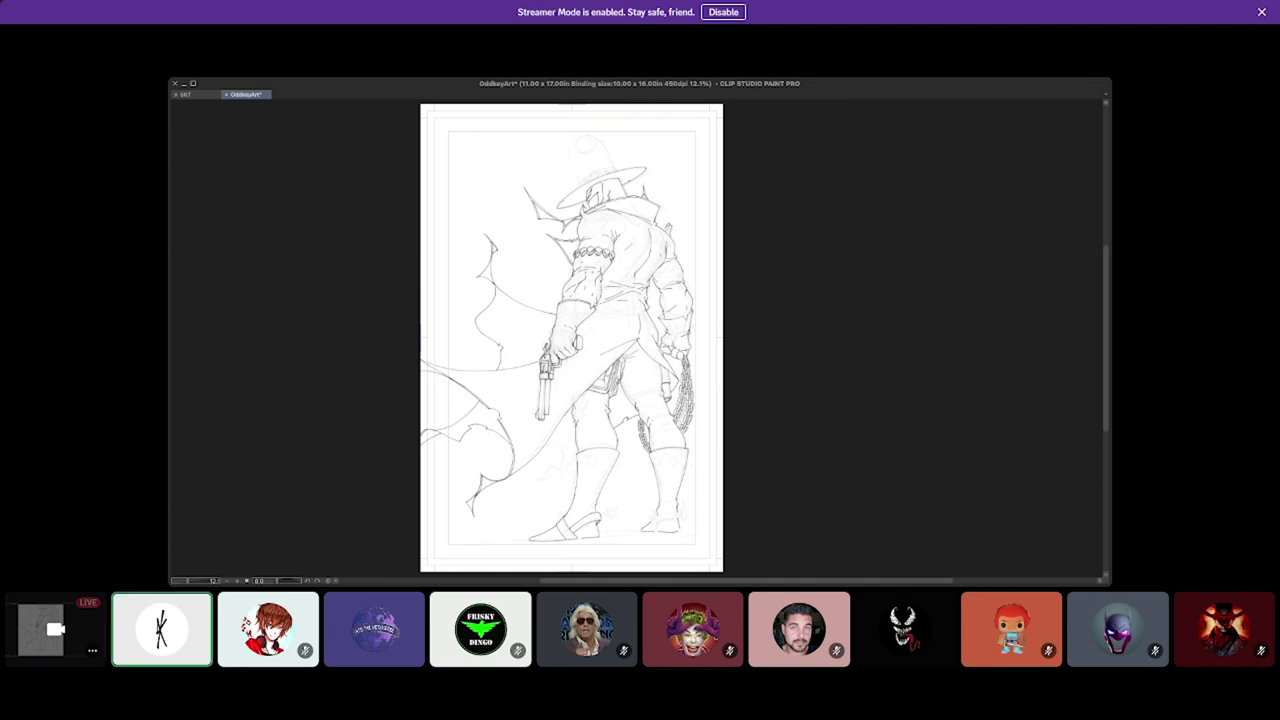
Ink the boot straps and spurs and the small torn cape edge behind the legs, checking them on a mirrored canvas.
{"action": "scroll", "coordinate": [548, 340], "scroll_direction": "up", "scroll_amount": 5}
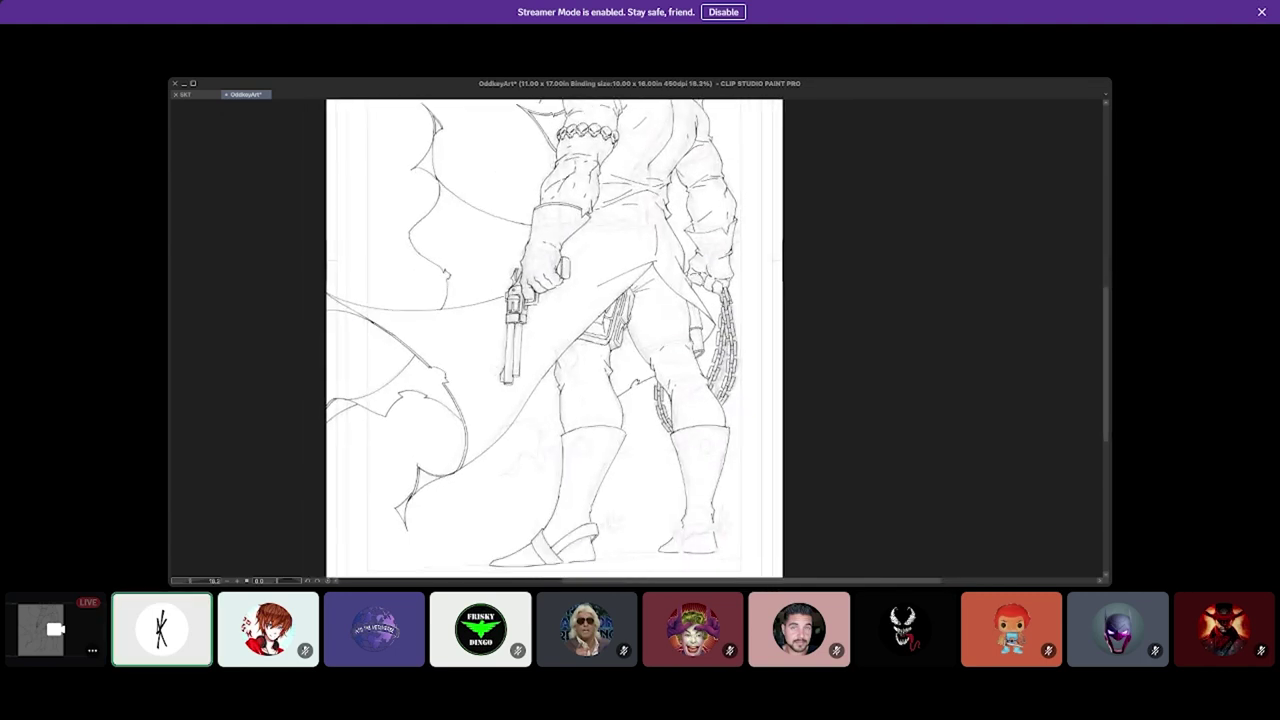
{"action": "scroll", "coordinate": [552, 338], "scroll_direction": "down", "scroll_amount": 3}
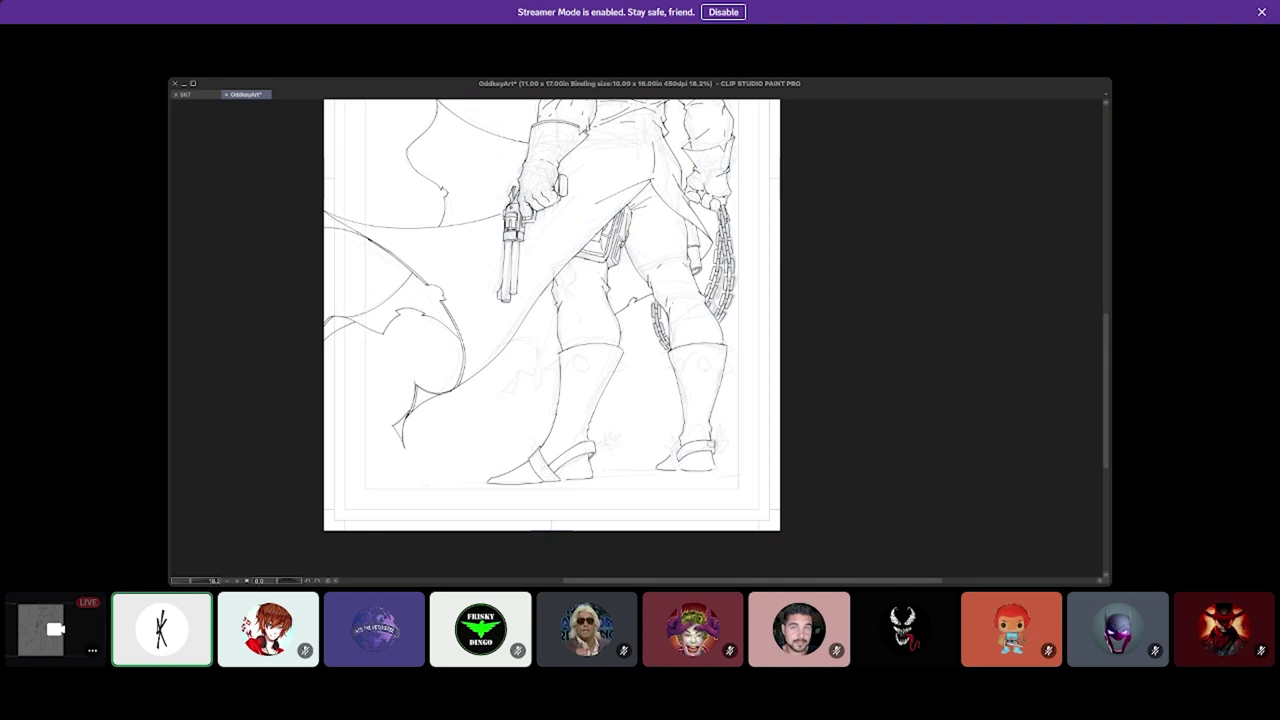
{"action": "left_click_drag", "start_coordinate": [551, 315], "coordinate": [526, 245]}
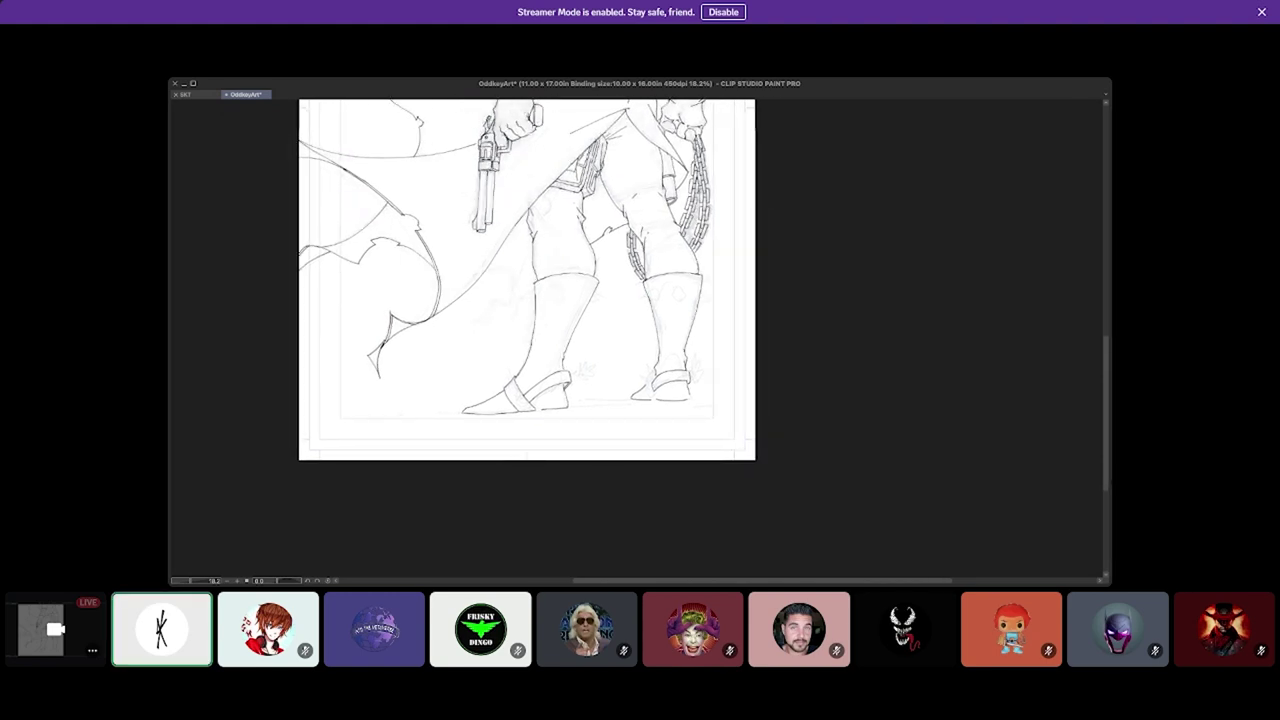
{"action": "scroll", "coordinate": [527, 280], "scroll_direction": "down", "scroll_amount": 3}
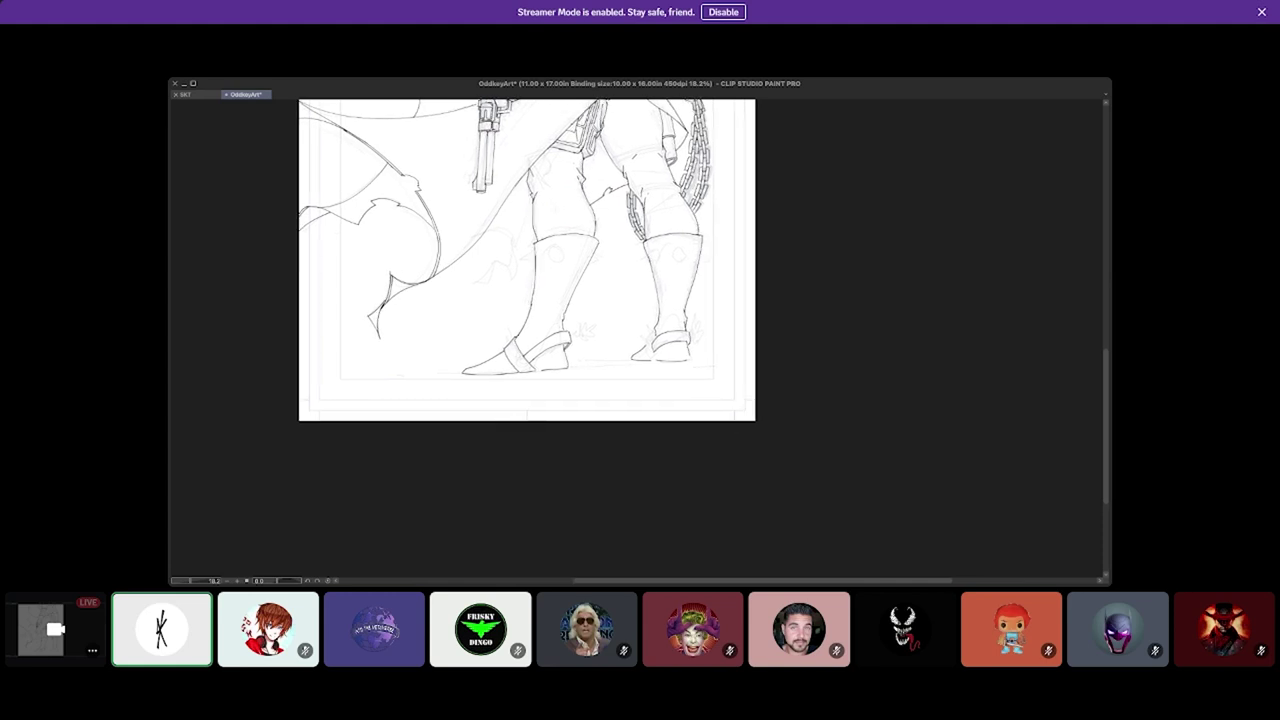
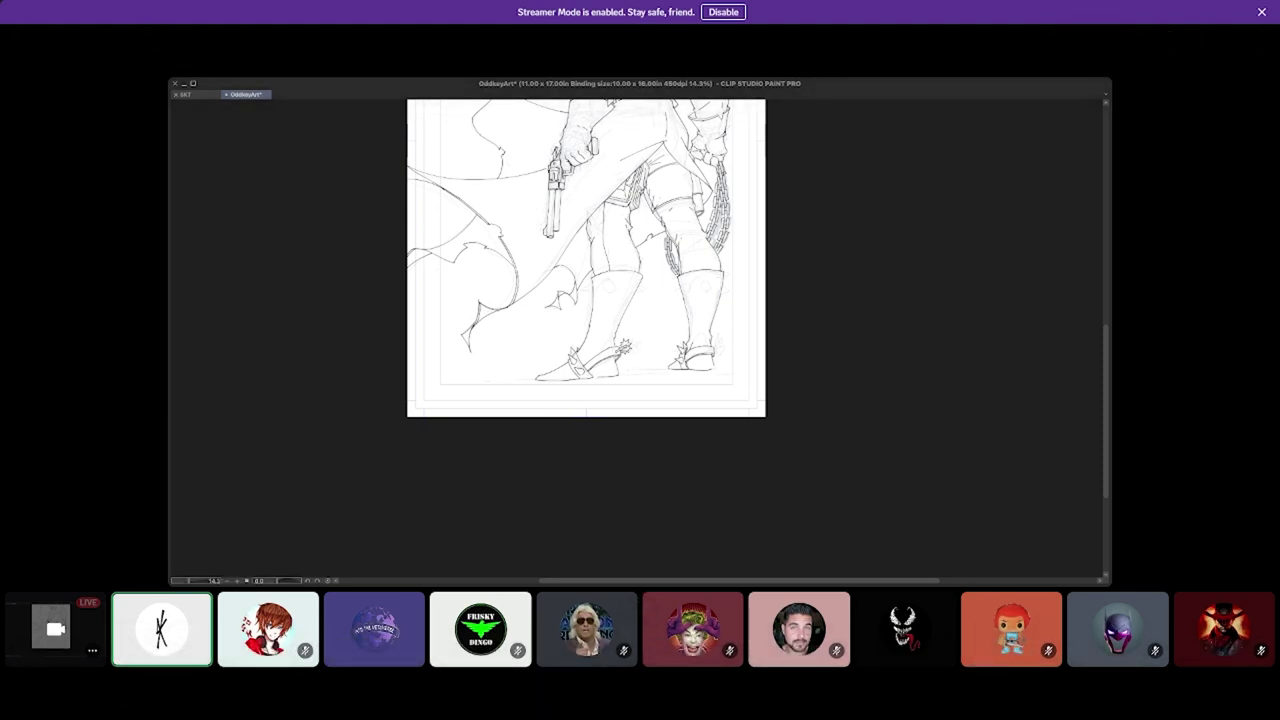
{"action": "key", "text": "h"}
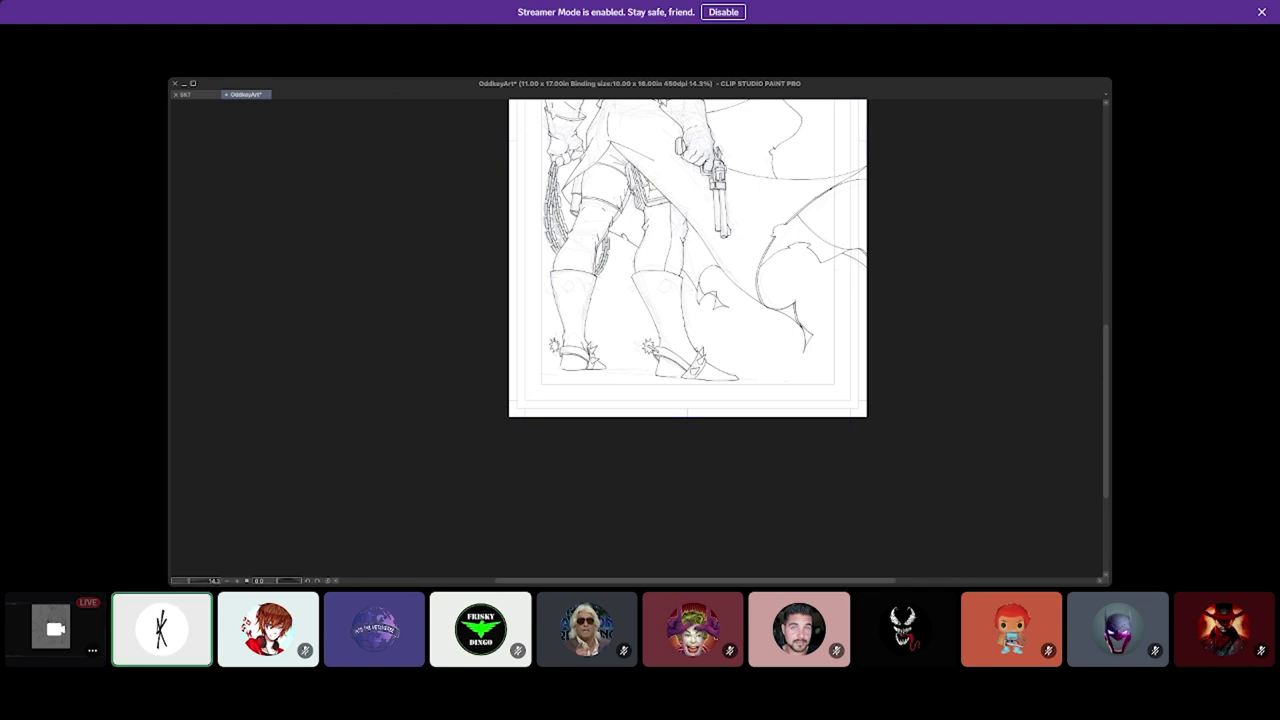
{"action": "key", "text": "h"}
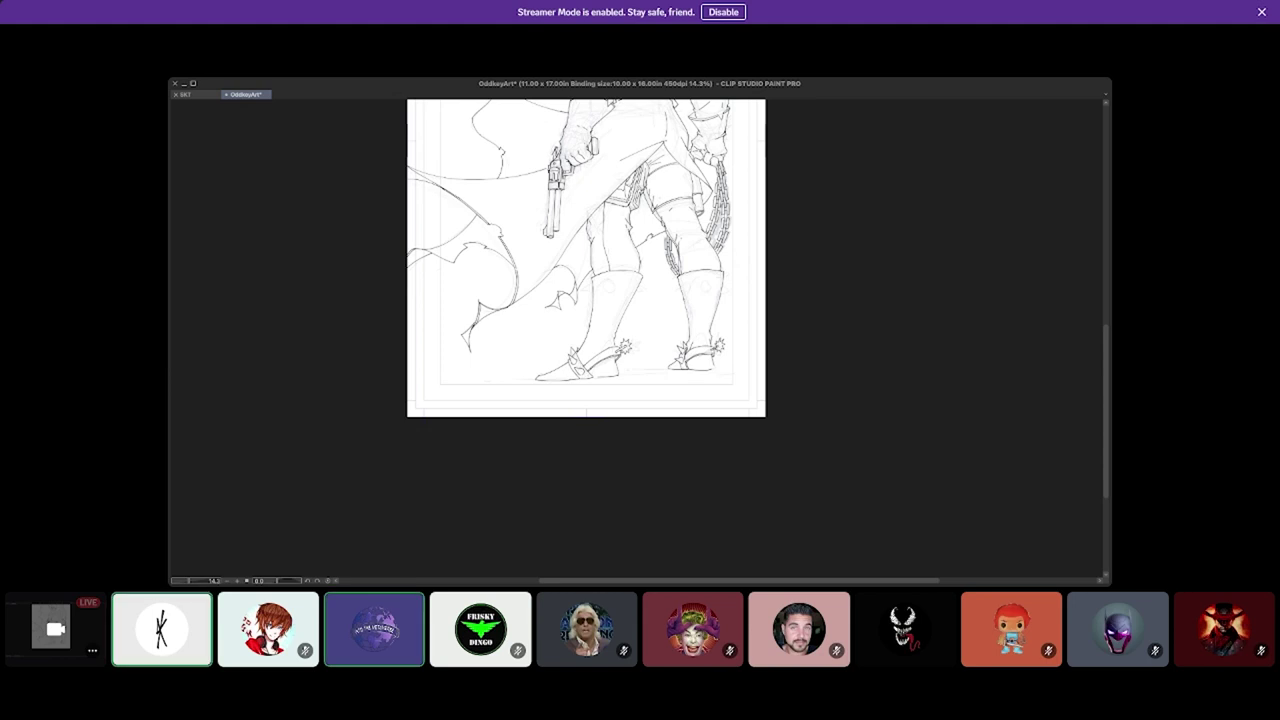
Unmute the microphone in the Discord call.
{"action": "mouse_move", "coordinate": [664, 690]}
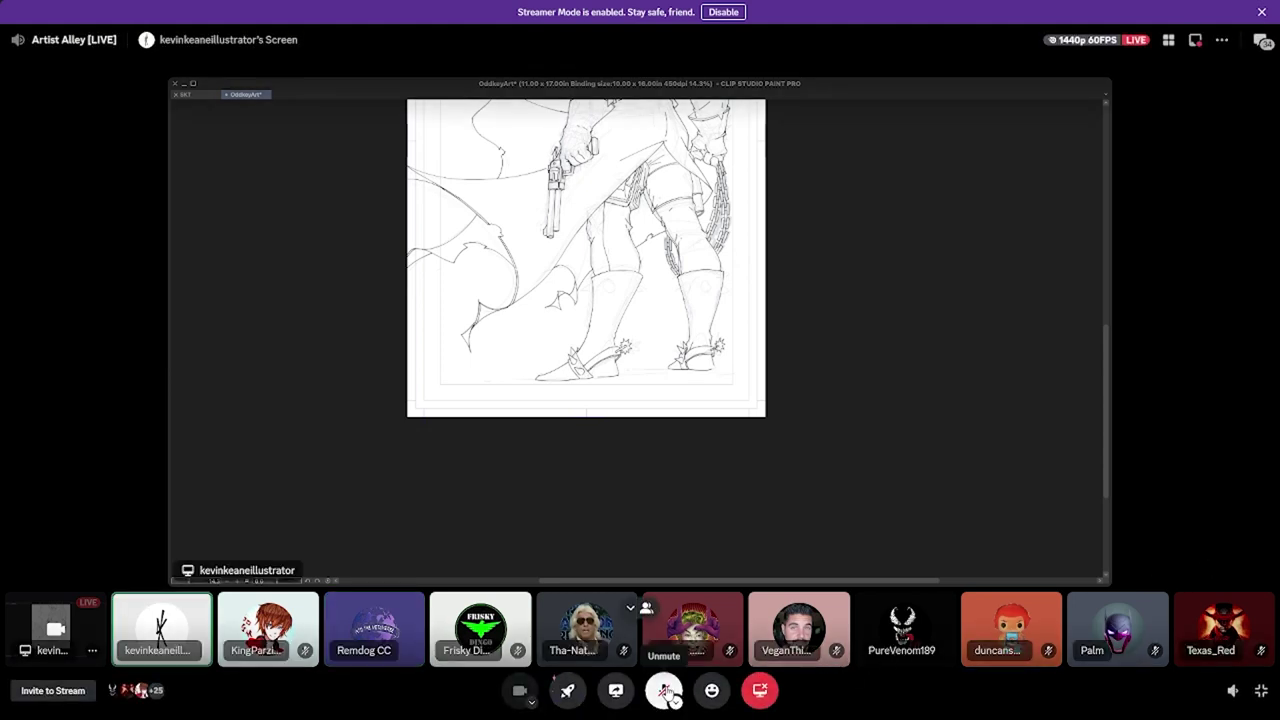
{"action": "left_click", "coordinate": [664, 690]}
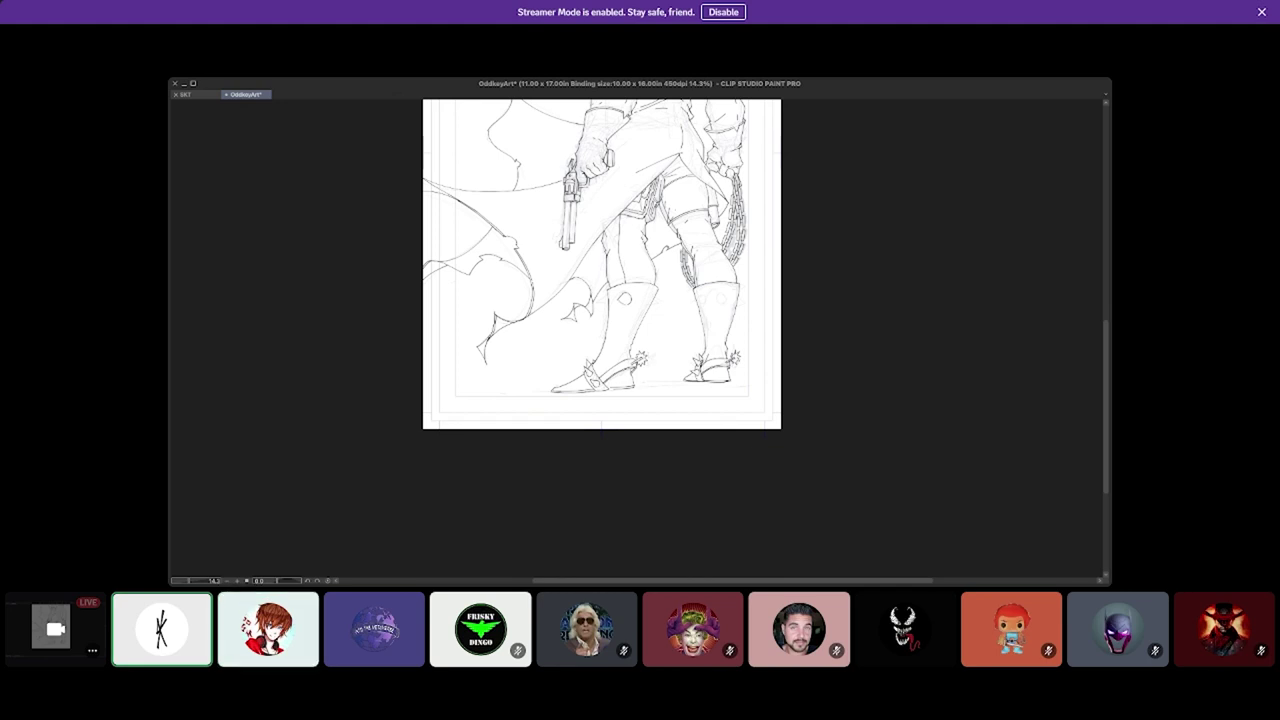
Mute the Discord microphone and ink round studs and spikes around both boot cuffs on the mirrored canvas.
{"action": "key", "text": "h"}
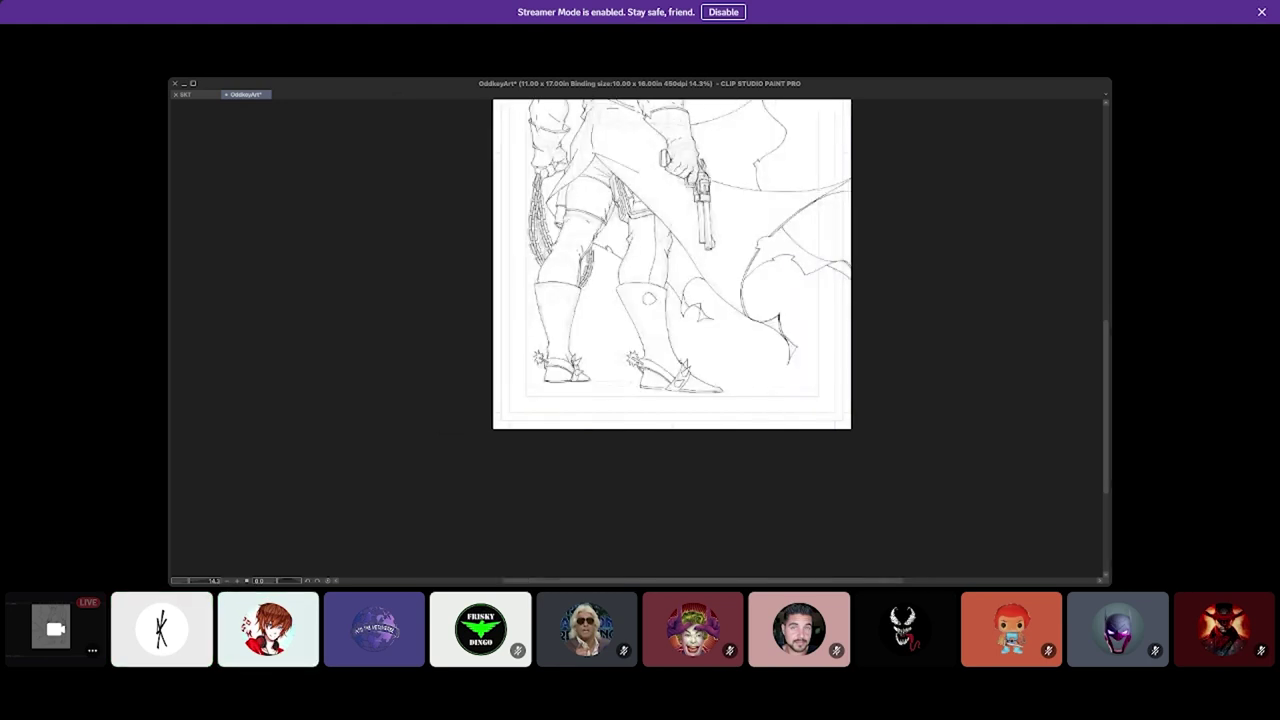
{"action": "mouse_move", "coordinate": [731, 686]}
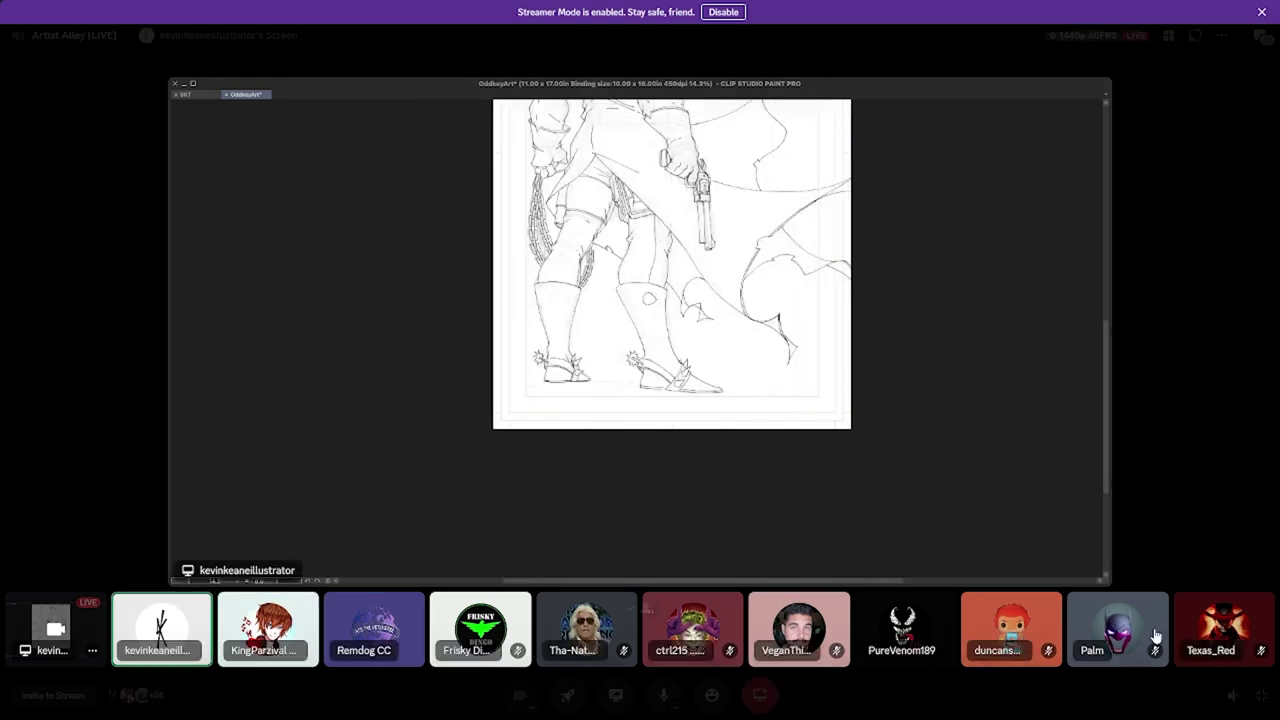
{"action": "left_click", "coordinate": [663, 690]}
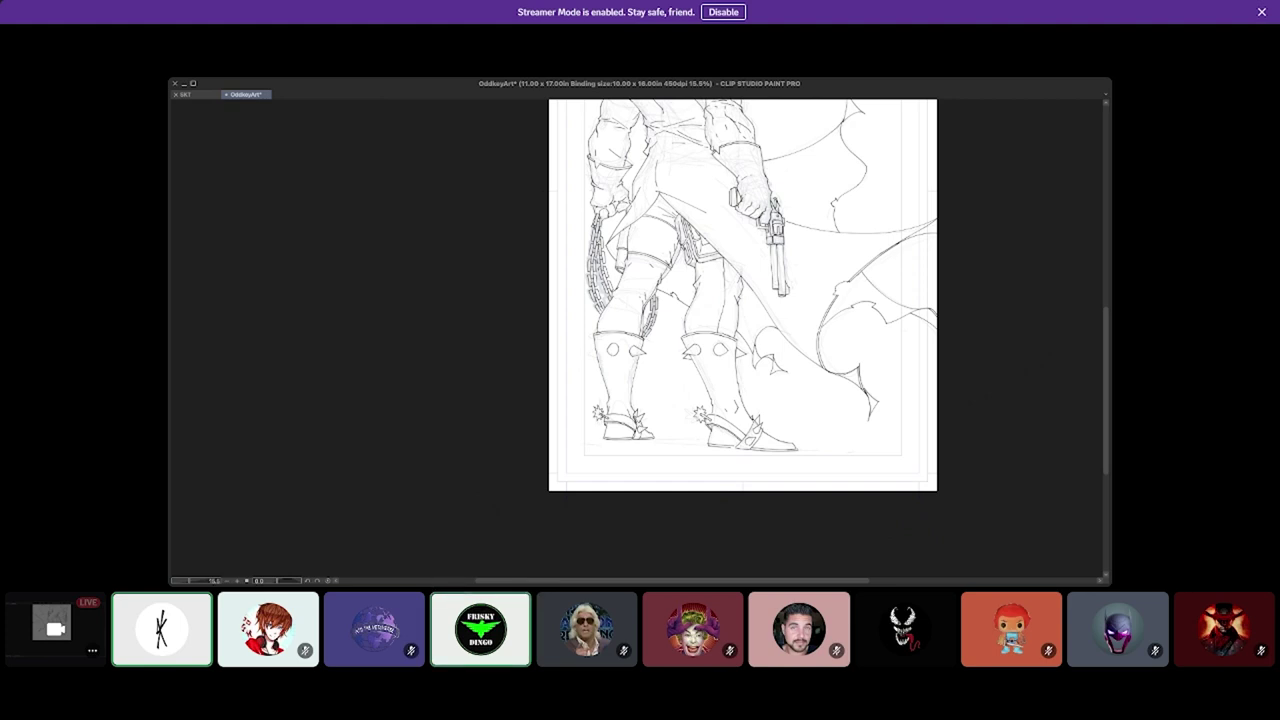
Review the spiked boots and overall figure on the unmirrored full page, from the feet up to the hat.
{"action": "key", "text": "h"}
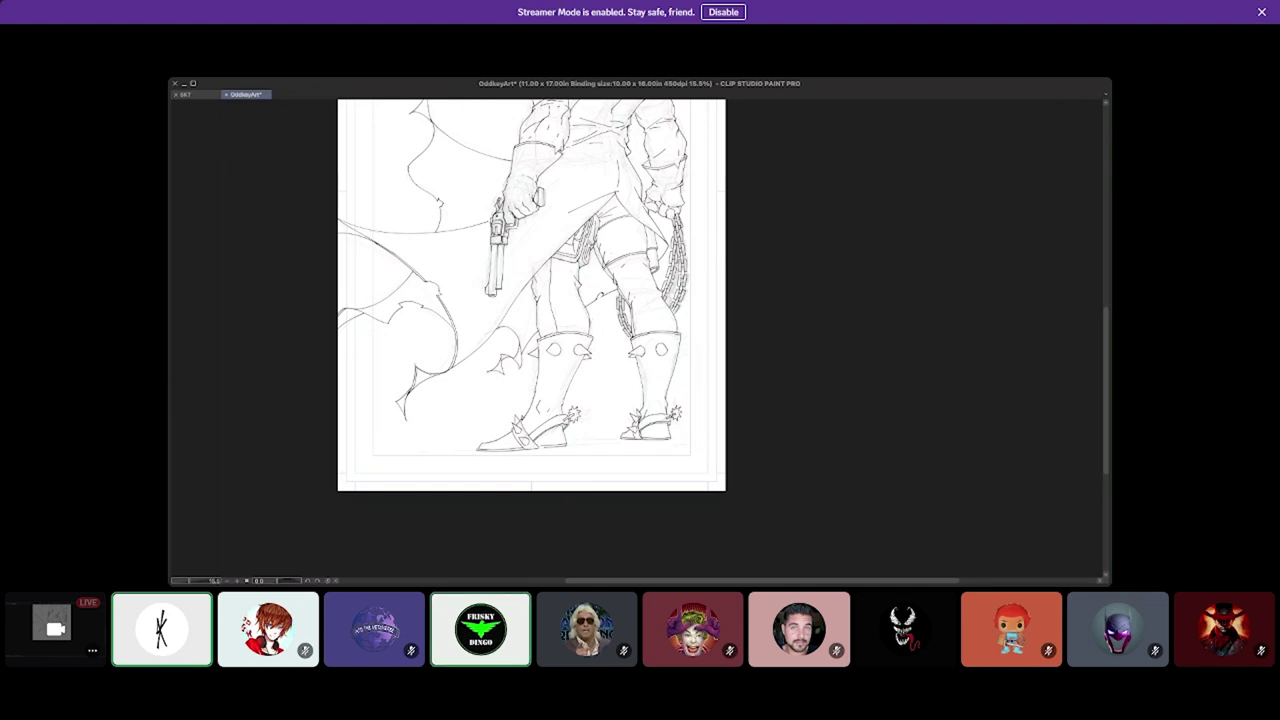
{"action": "key", "text": "ctrl+0"}
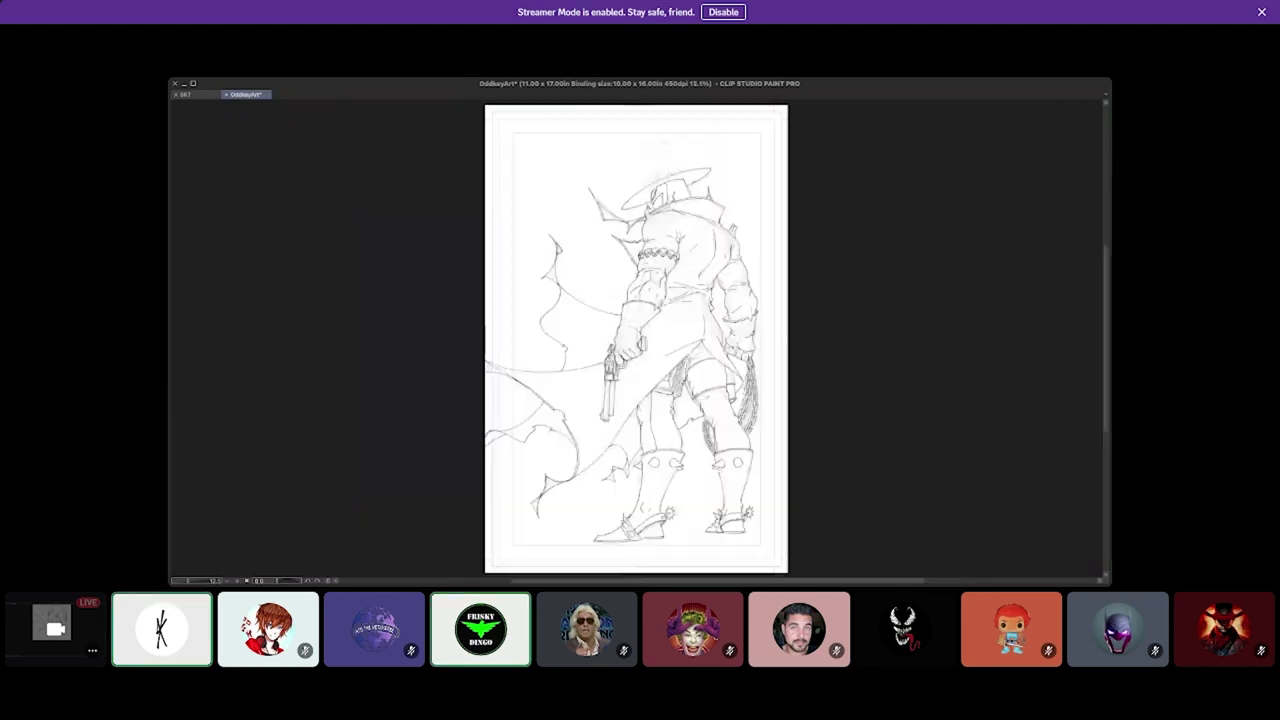
{"action": "scroll", "coordinate": [628, 336], "scroll_direction": "down", "scroll_amount": 3}
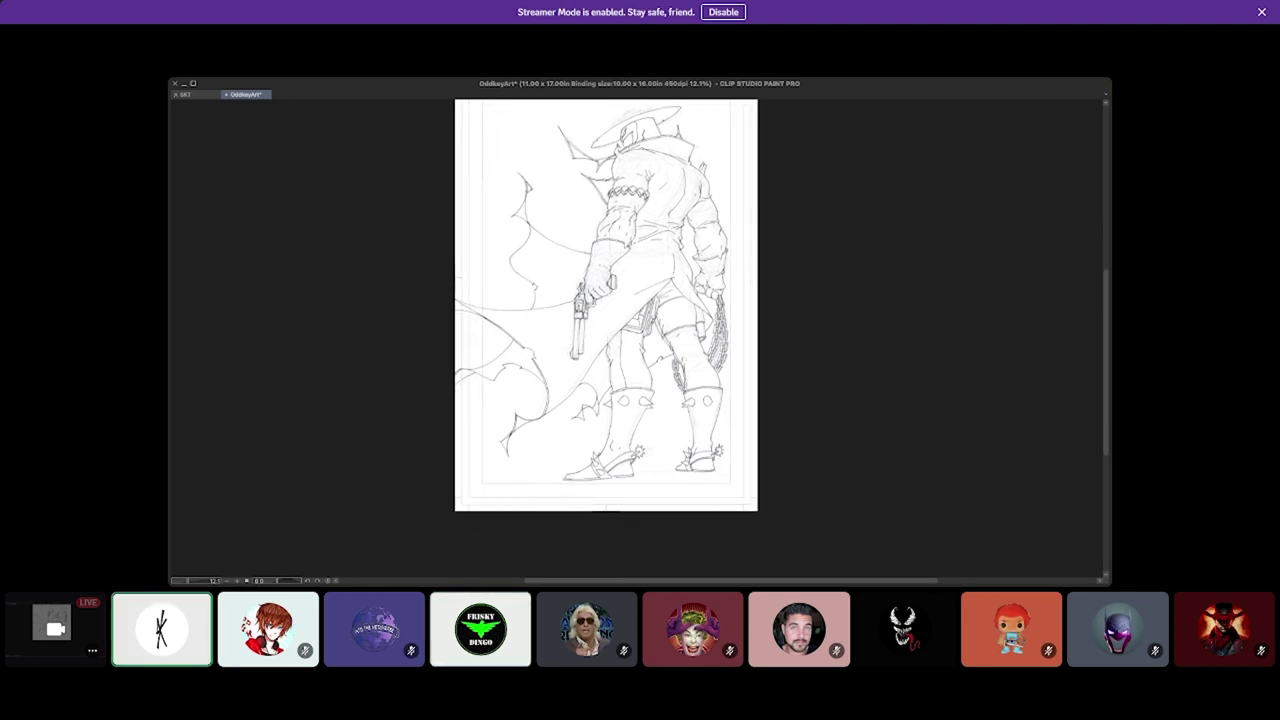
{"action": "scroll", "coordinate": [605, 300], "scroll_direction": "down", "scroll_amount": 2}
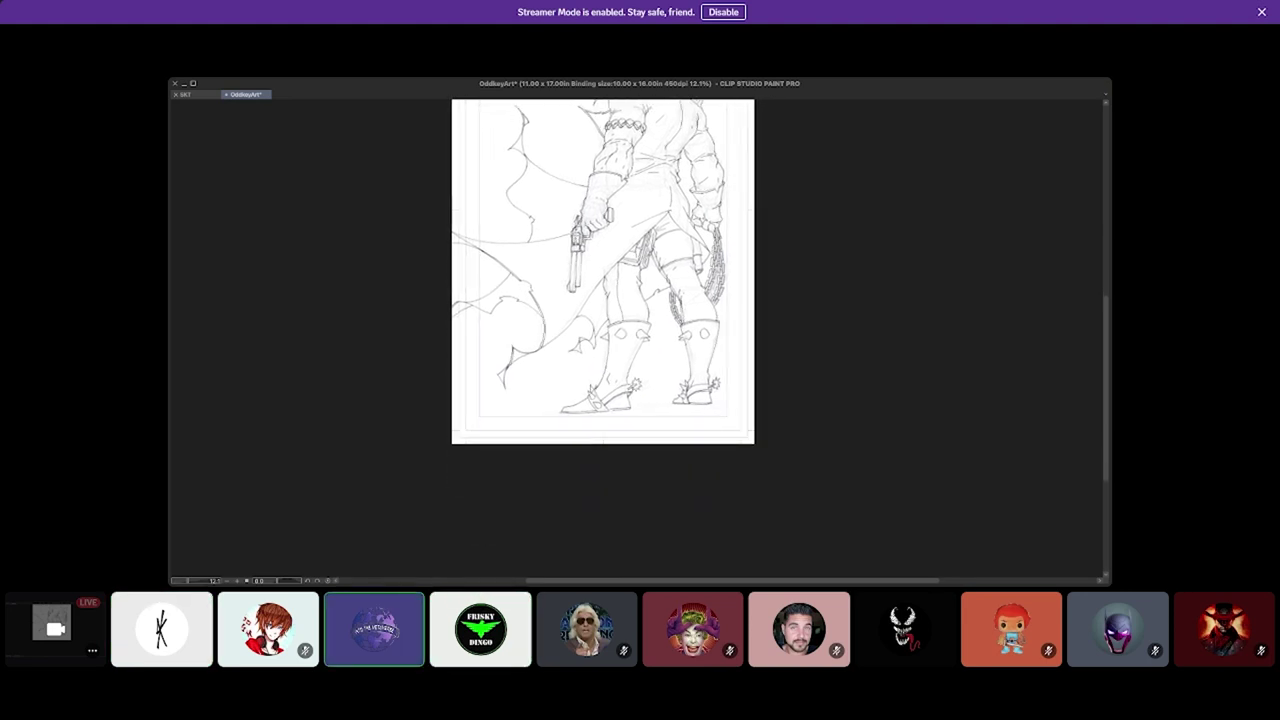
{"action": "key", "text": "h"}
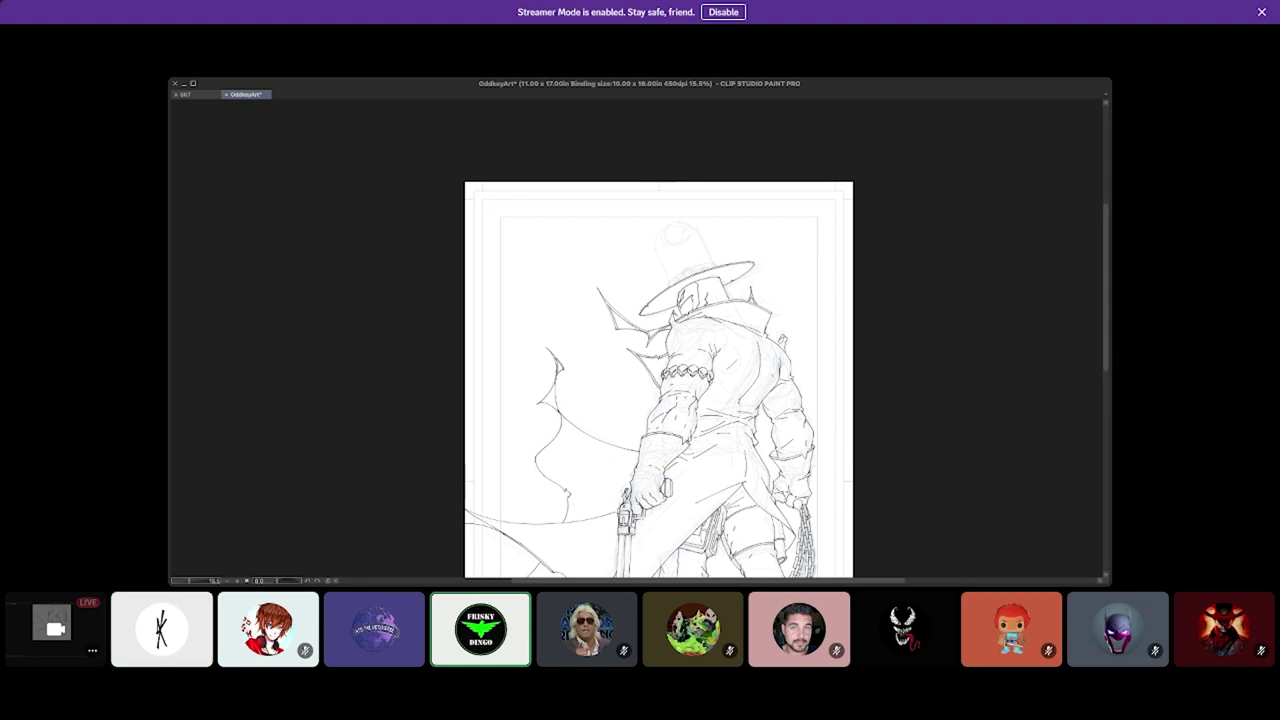
{"action": "key", "text": "ctrl+minus"}
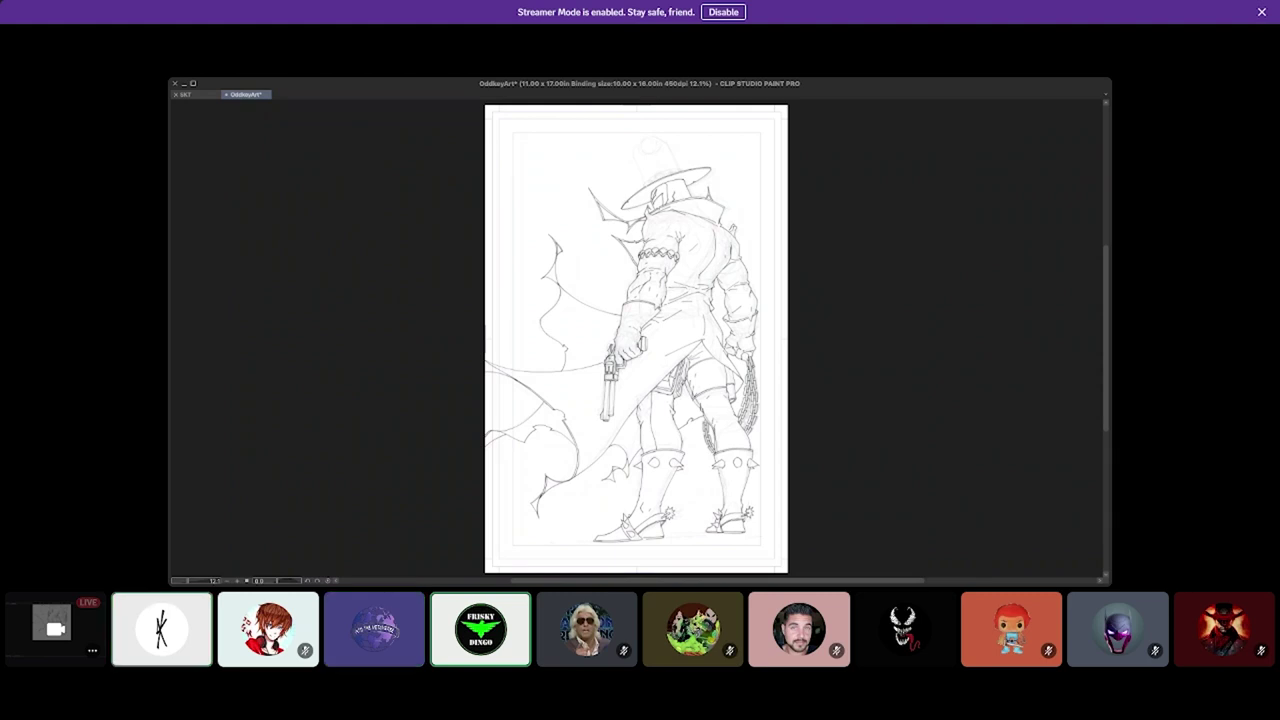
Ink the tall crown and band of the hat, and add spikes to the glove cuff of the gun arm.
{"action": "scroll", "coordinate": [636, 340], "scroll_direction": "up", "scroll_amount": 1}
{"action": "scroll", "coordinate": [636, 340], "scroll_direction": "up", "scroll_amount": 3}
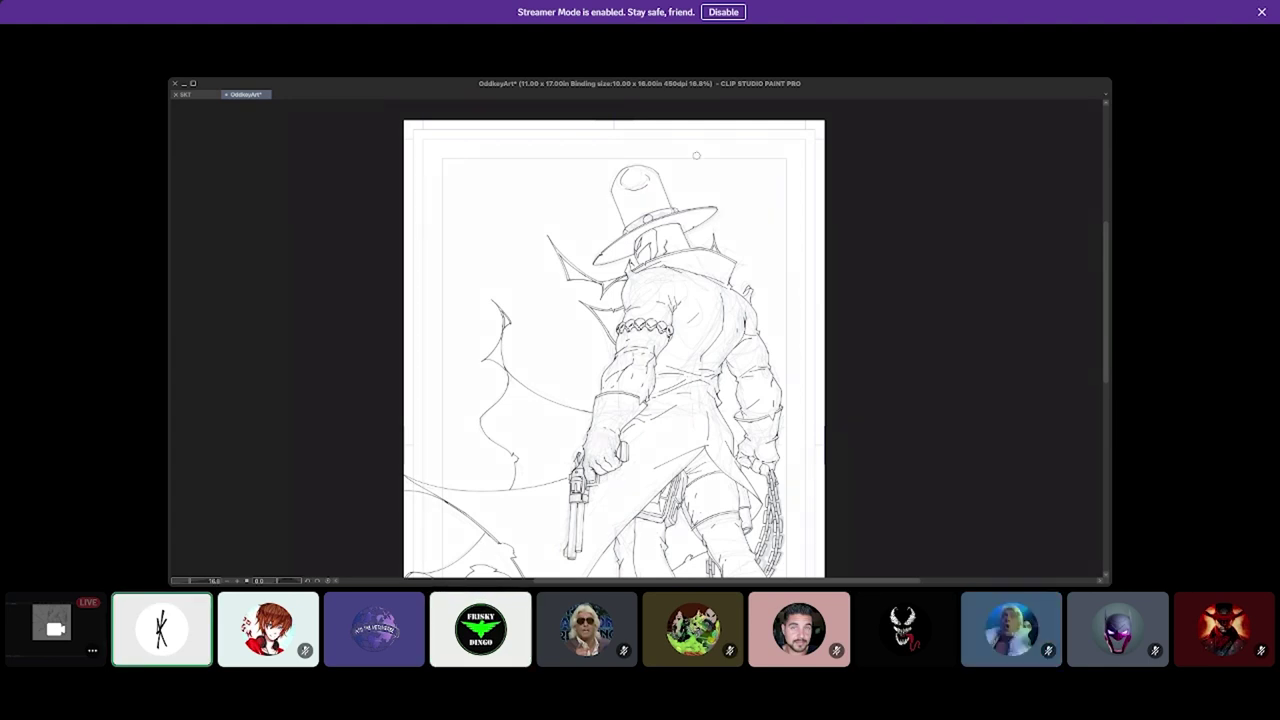
{"action": "key", "text": "h"}
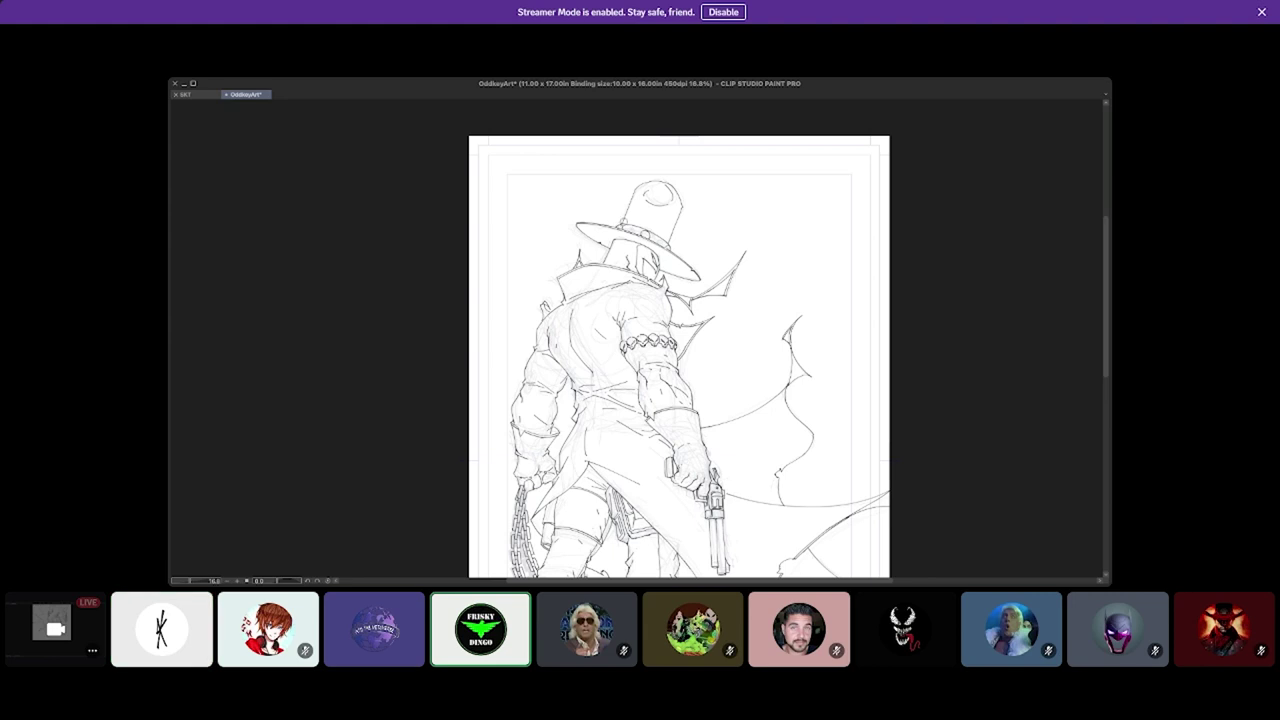
{"action": "key", "text": "h"}
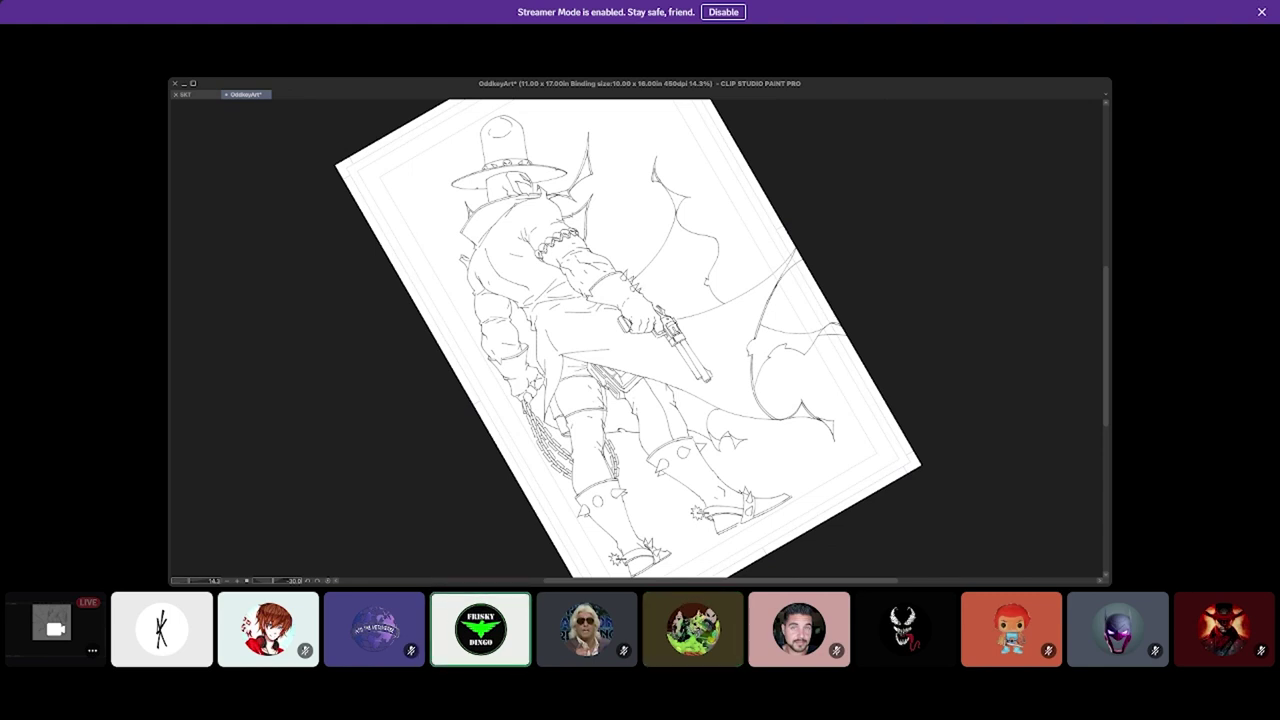
Examine the clean line art without the sketch by rotating the page through several angles, mirrored and unmirrored.
{"action": "key", "text": "h"}
{"action": "key", "text": "asciicircum"}
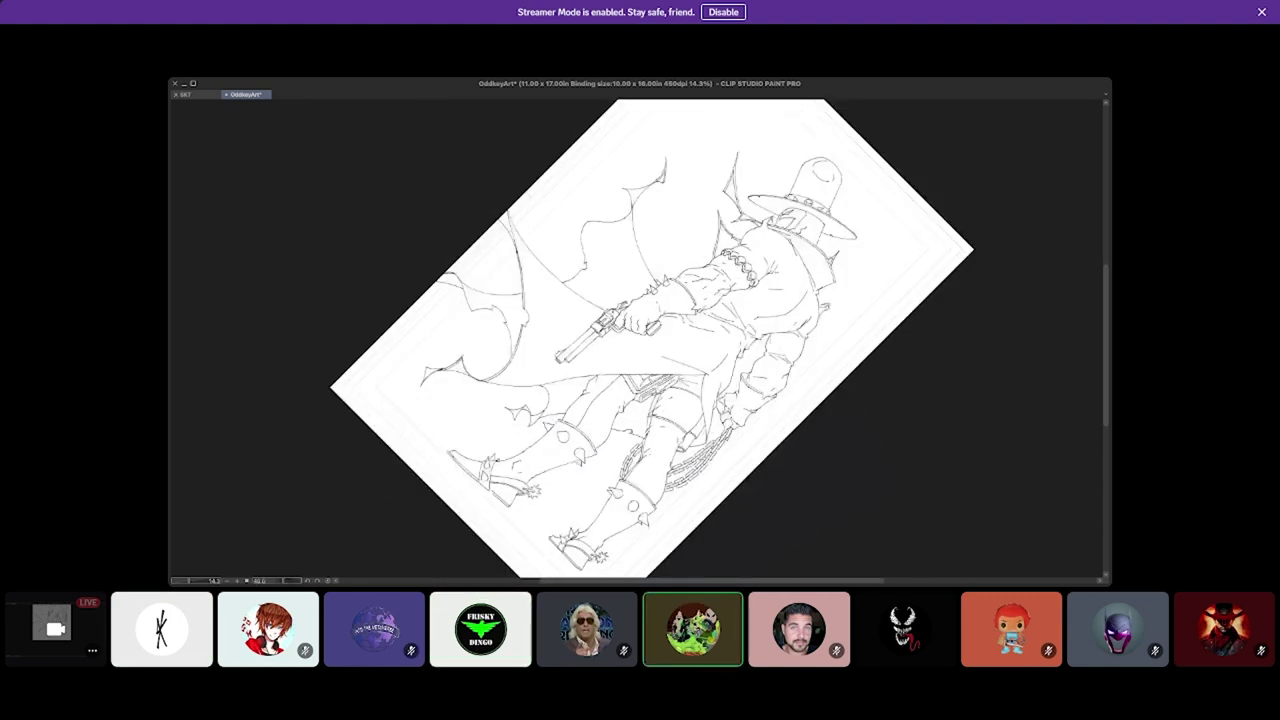
{"action": "key", "text": "asciicircum"}
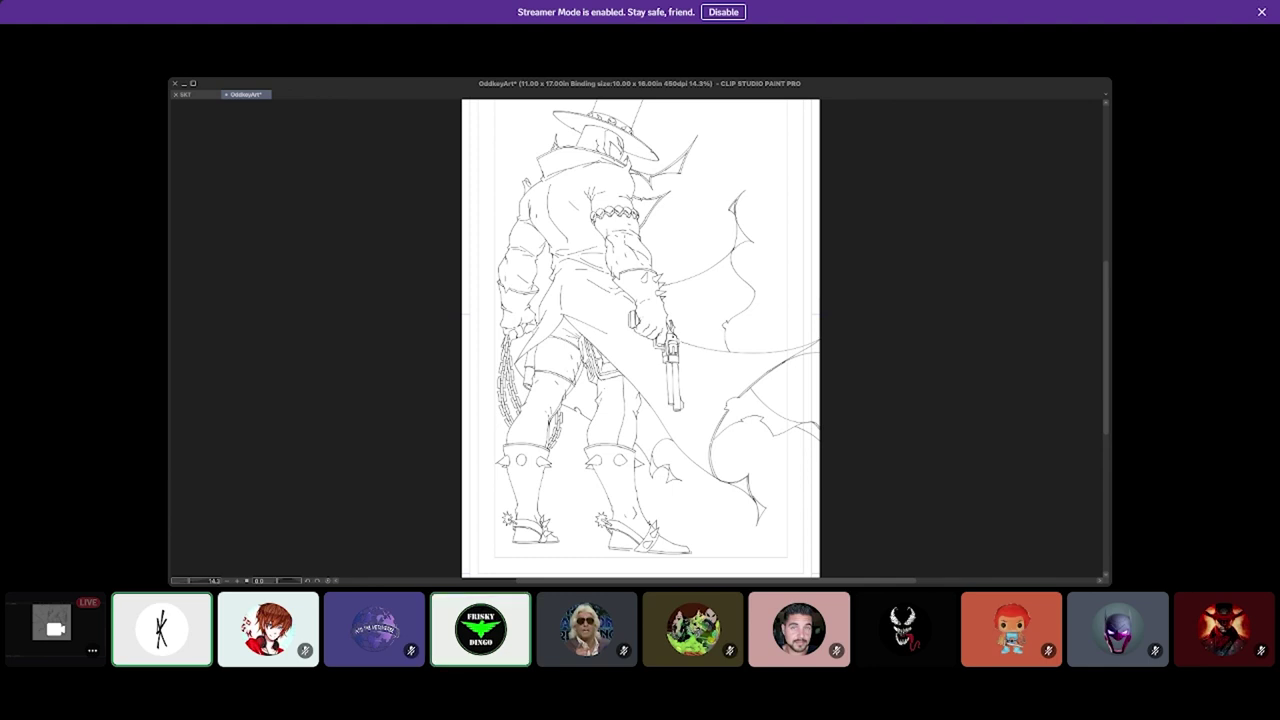
{"action": "key", "text": "h"}
{"action": "key", "text": "asciicircum"}
{"action": "key", "text": "asciicircum"}
{"action": "key", "text": "asciicircum"}
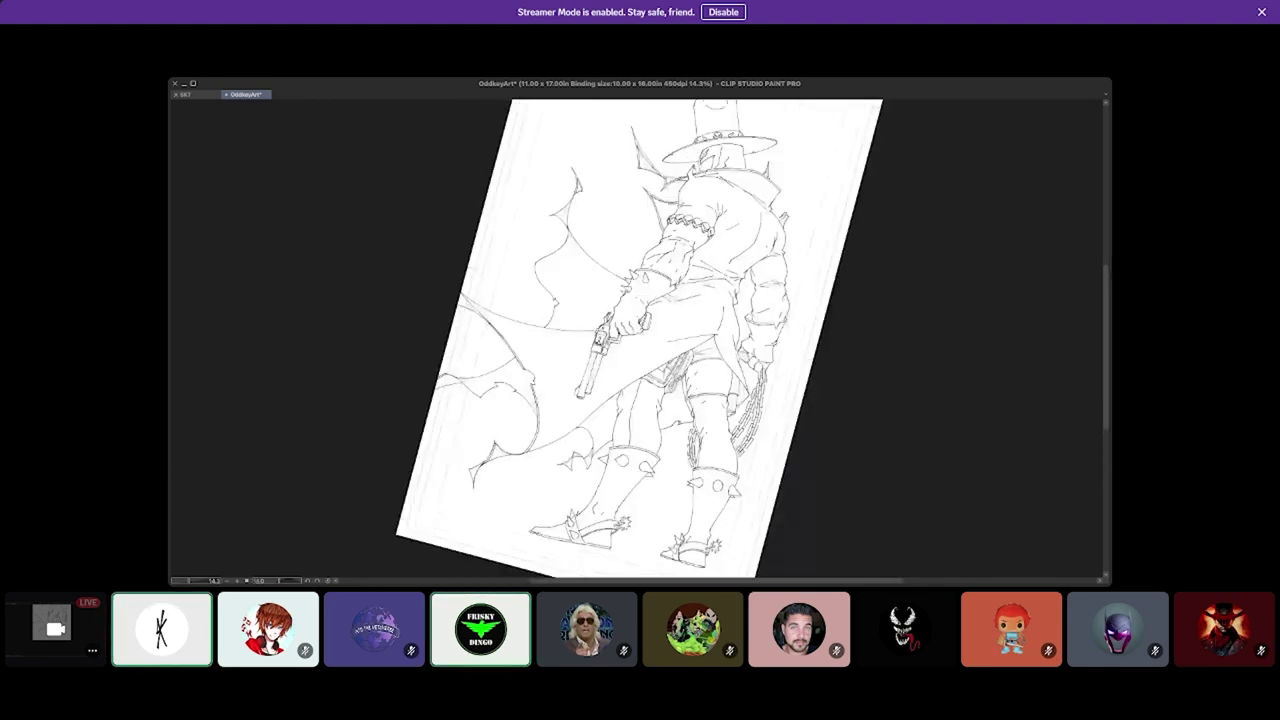
Check the finished line art at upright and tilted angles with the page mirrored and unmirrored, ending on the upright full page.
{"action": "key", "text": "asciicircum"}
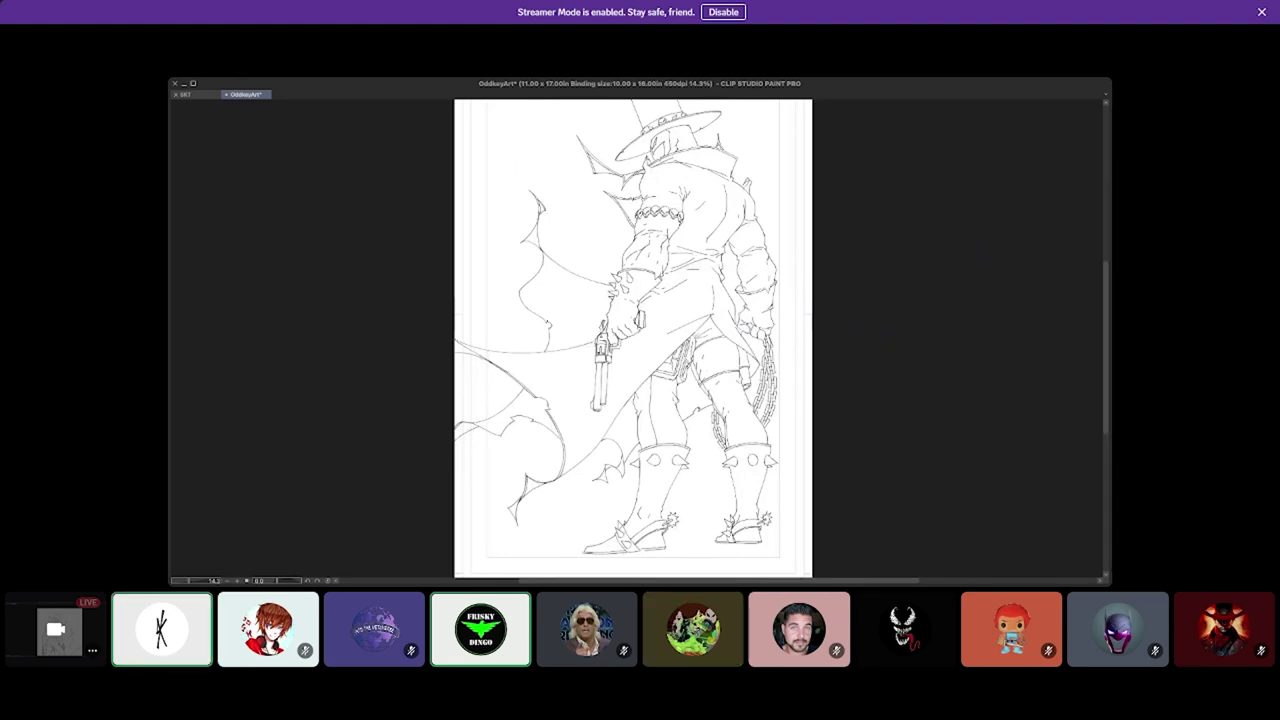
{"action": "key", "text": "h"}
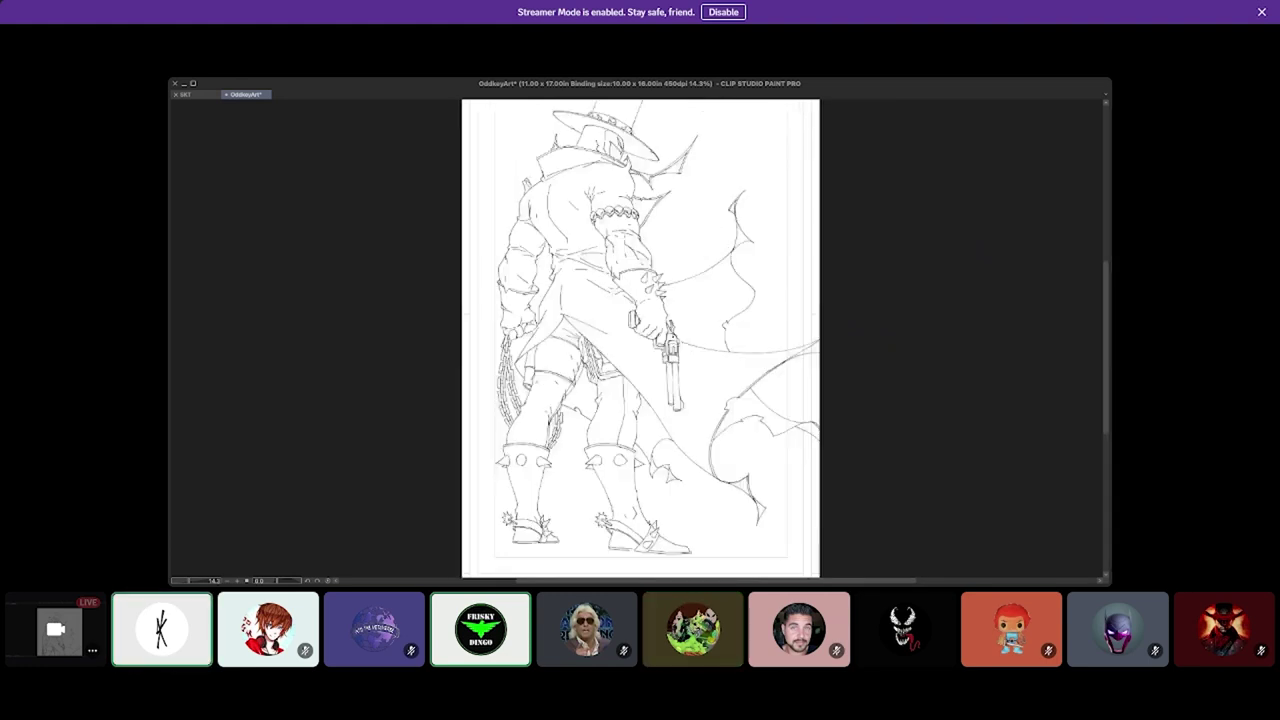
{"action": "key", "text": "-"}
{"action": "key", "text": "-"}
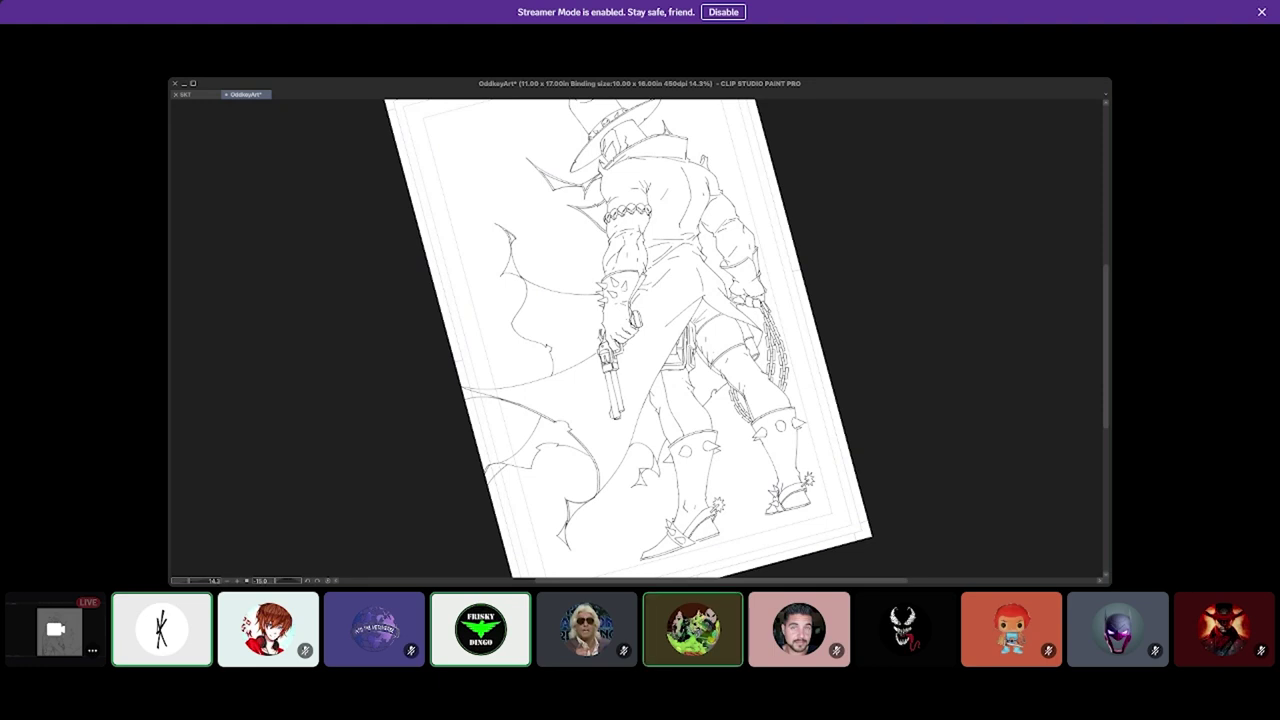
{"action": "key", "text": "h"}
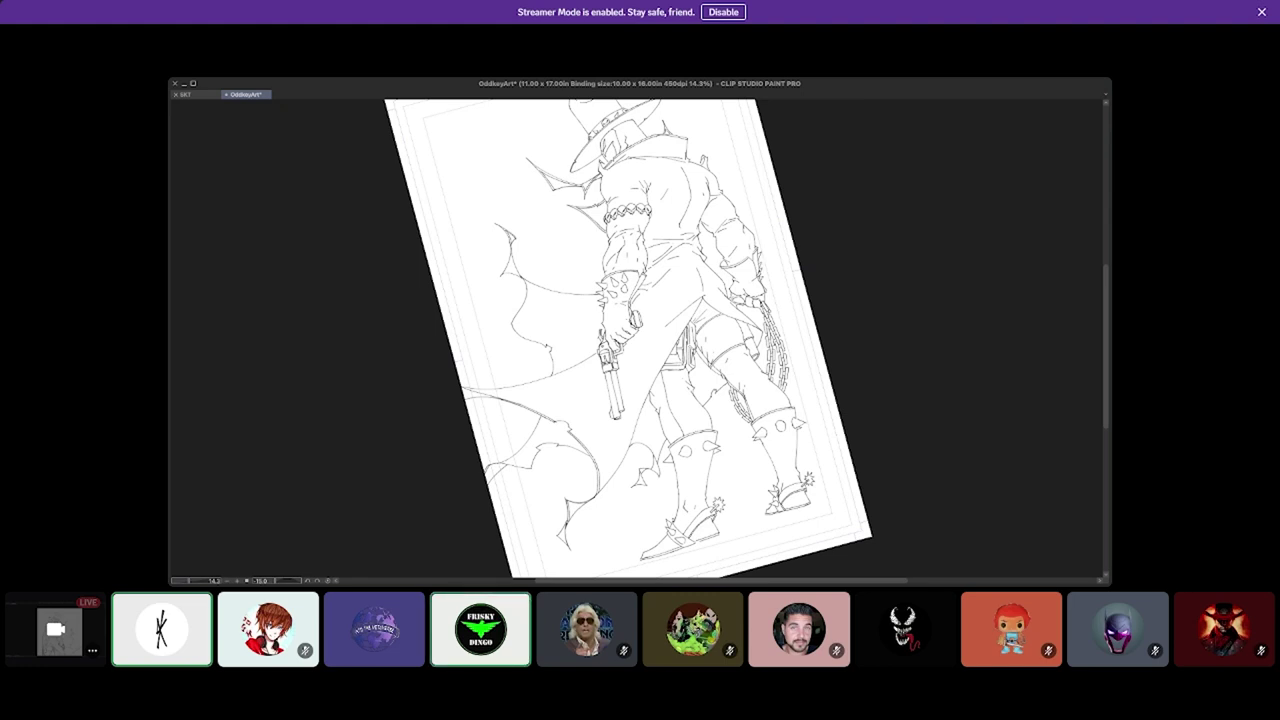
{"action": "key", "text": "h"}
{"action": "key", "text": "ctrl+@"}
{"action": "key", "text": "ctrl+0"}
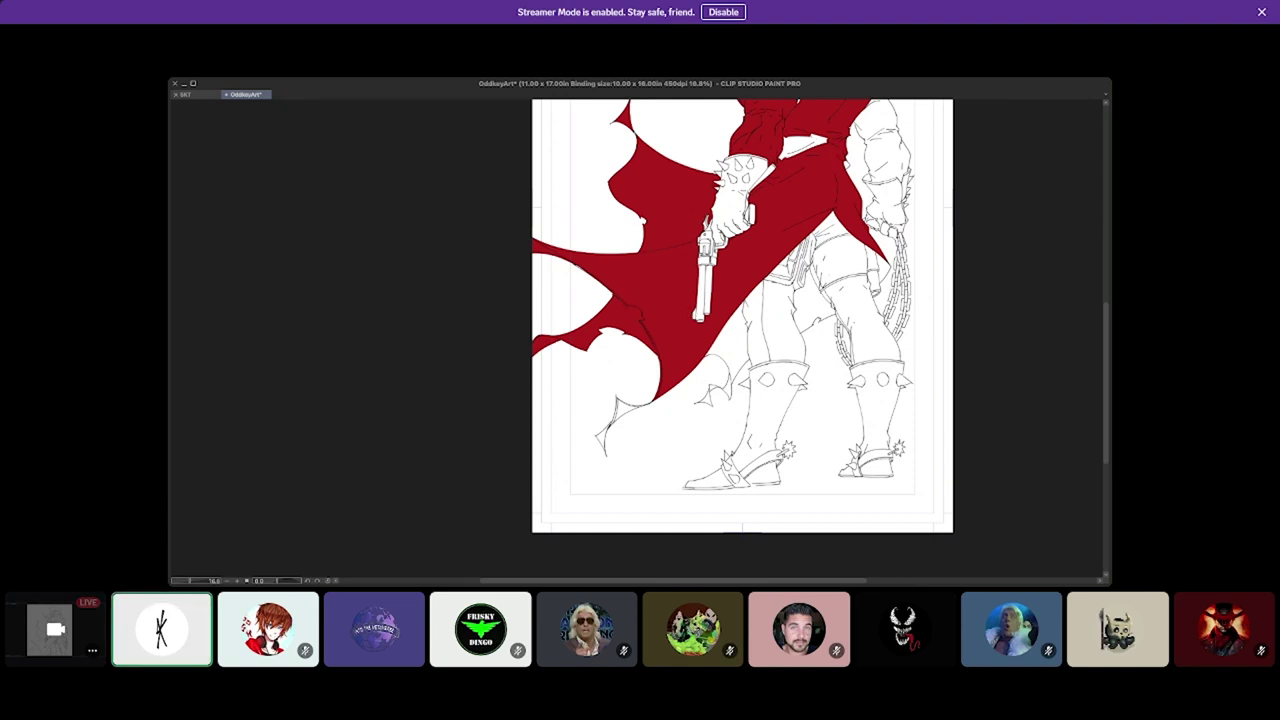
Block in the white gap at the coat's waist with the flat red and consult the inked Covers page for reference.
{"action": "left_click_drag", "start_coordinate": [713, 187], "coordinate": [685, 227]}
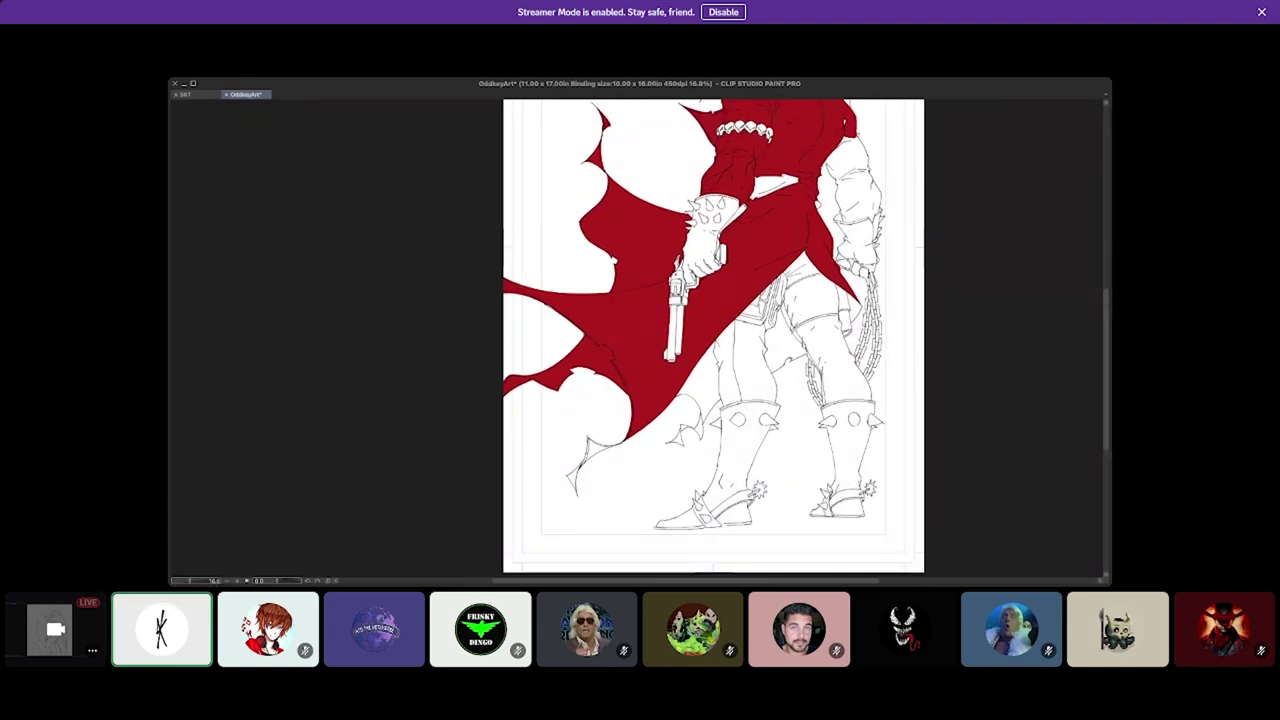
{"action": "scroll", "coordinate": [639, 341], "scroll_direction": "up", "scroll_amount": 1}
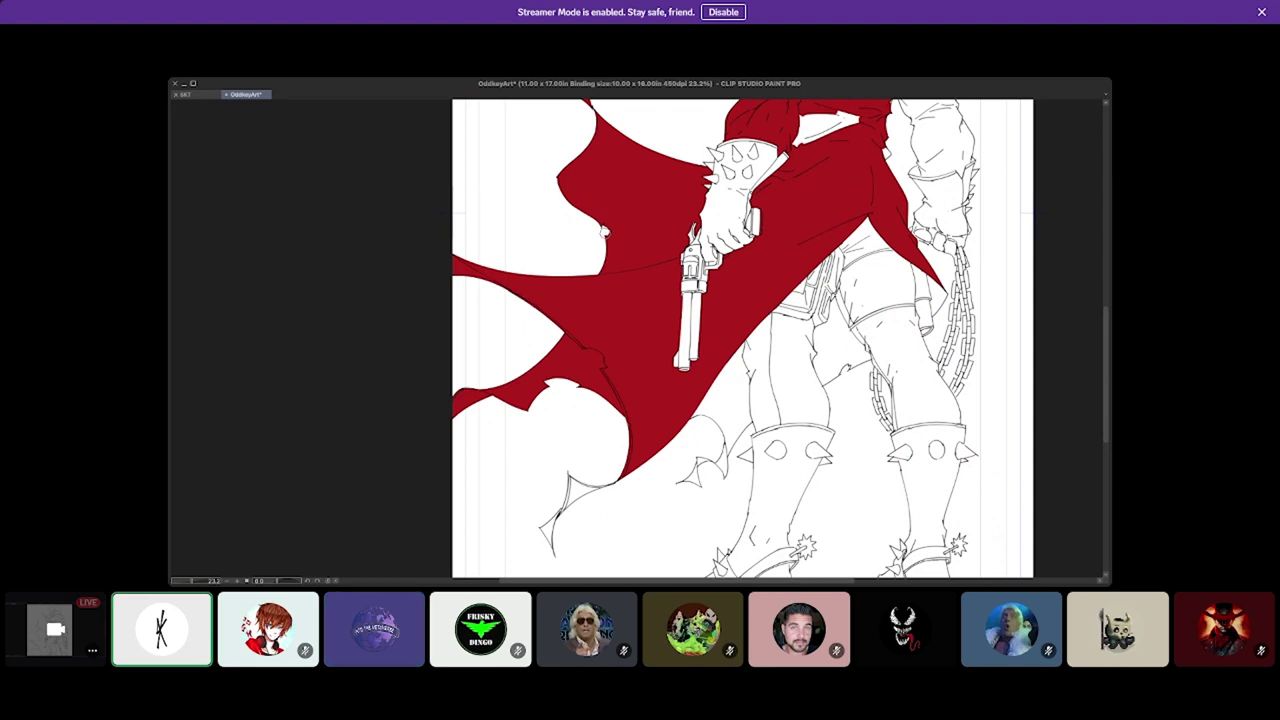
{"action": "scroll", "coordinate": [530, 172], "scroll_direction": "up", "scroll_amount": 1}
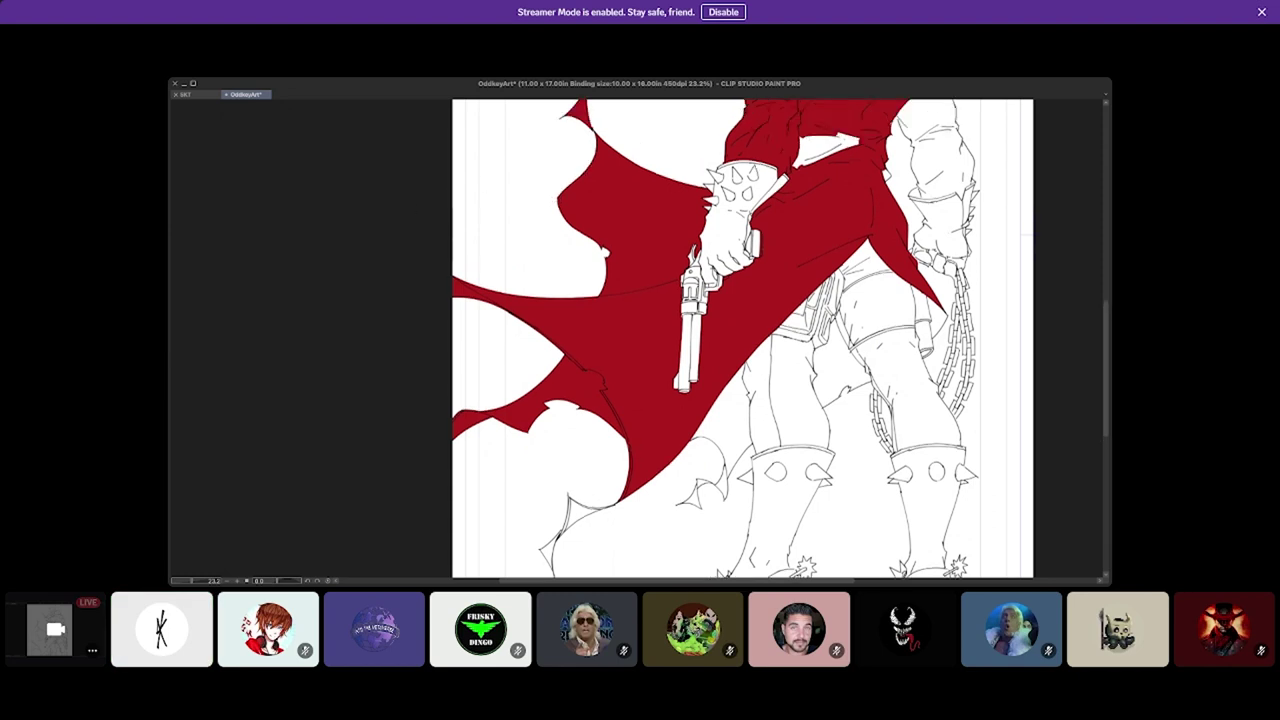
{"action": "left_click_drag", "start_coordinate": [520, 161], "coordinate": [532, 256]}
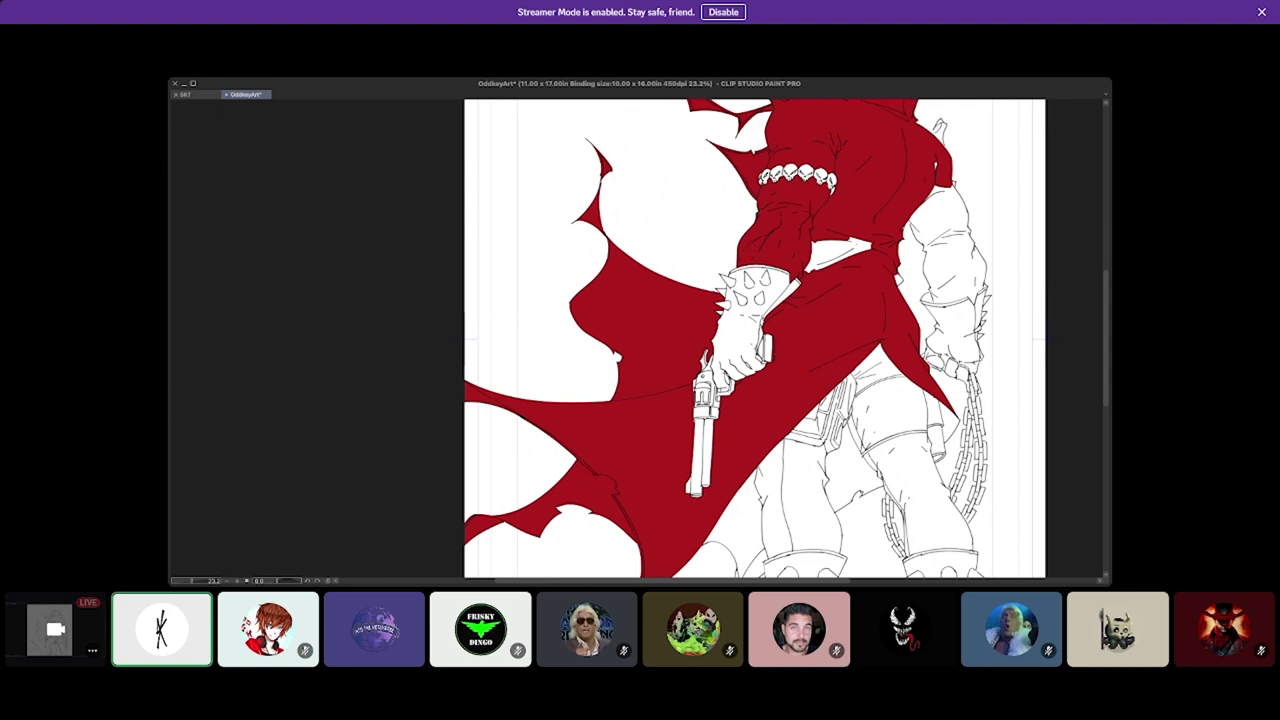
{"action": "mouse_move", "coordinate": [810, 242]}
{"action": "left_mouse_down"}
{"action": "mouse_move", "coordinate": [814, 270]}
{"action": "mouse_move", "coordinate": [844, 240]}
{"action": "mouse_move", "coordinate": [856, 264]}
{"action": "mouse_move", "coordinate": [858, 242]}
{"action": "mouse_move", "coordinate": [870, 248]}
{"action": "left_mouse_up"}
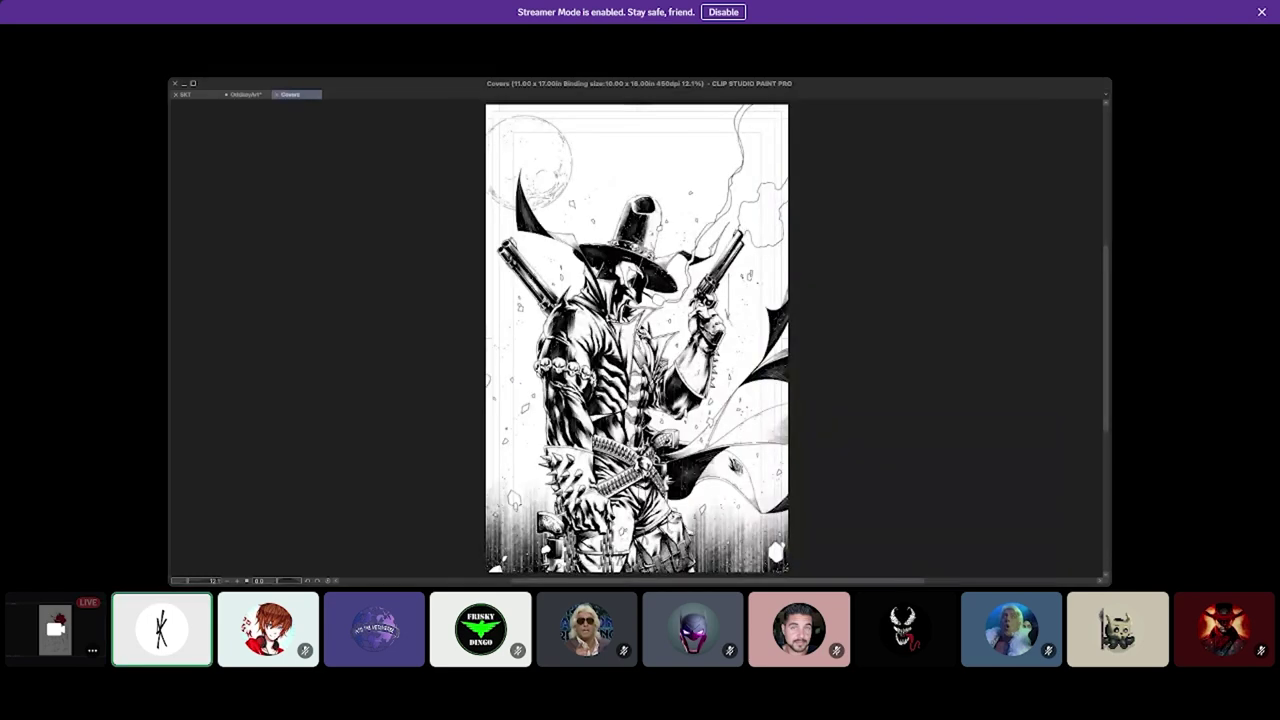
{"action": "scroll", "coordinate": [637, 340], "scroll_direction": "up", "scroll_amount": 5}
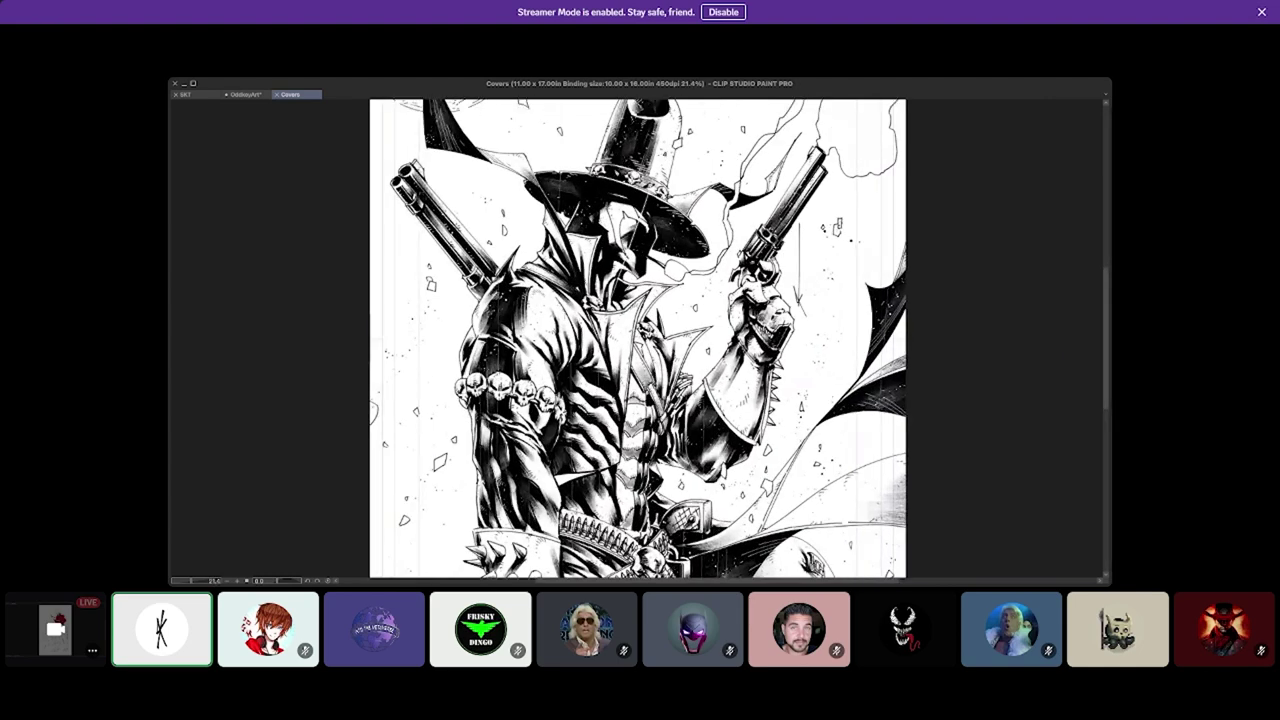
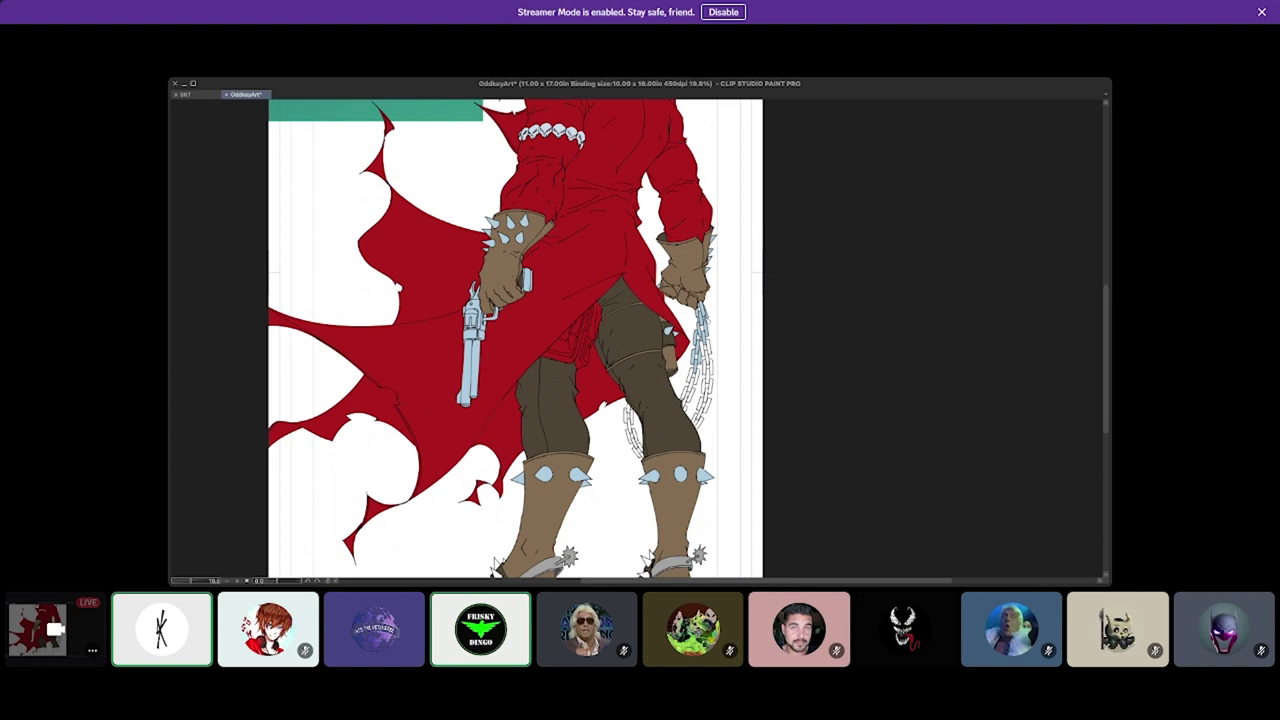
Review the flat colours on the whole figure and more closely around the gun hand, chain, trousers and spiked boots.
{"action": "key", "text": "ctrl+0"}
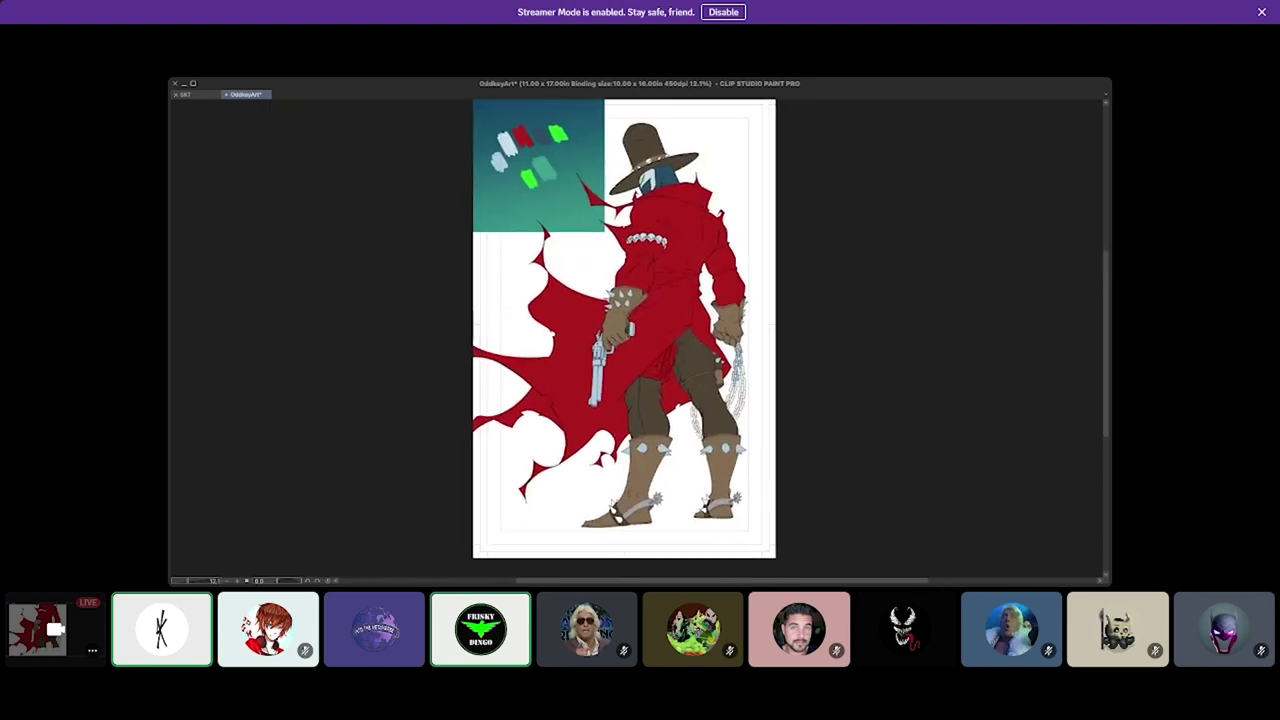
{"action": "scroll", "coordinate": [624, 330], "scroll_direction": "down", "scroll_amount": 3}
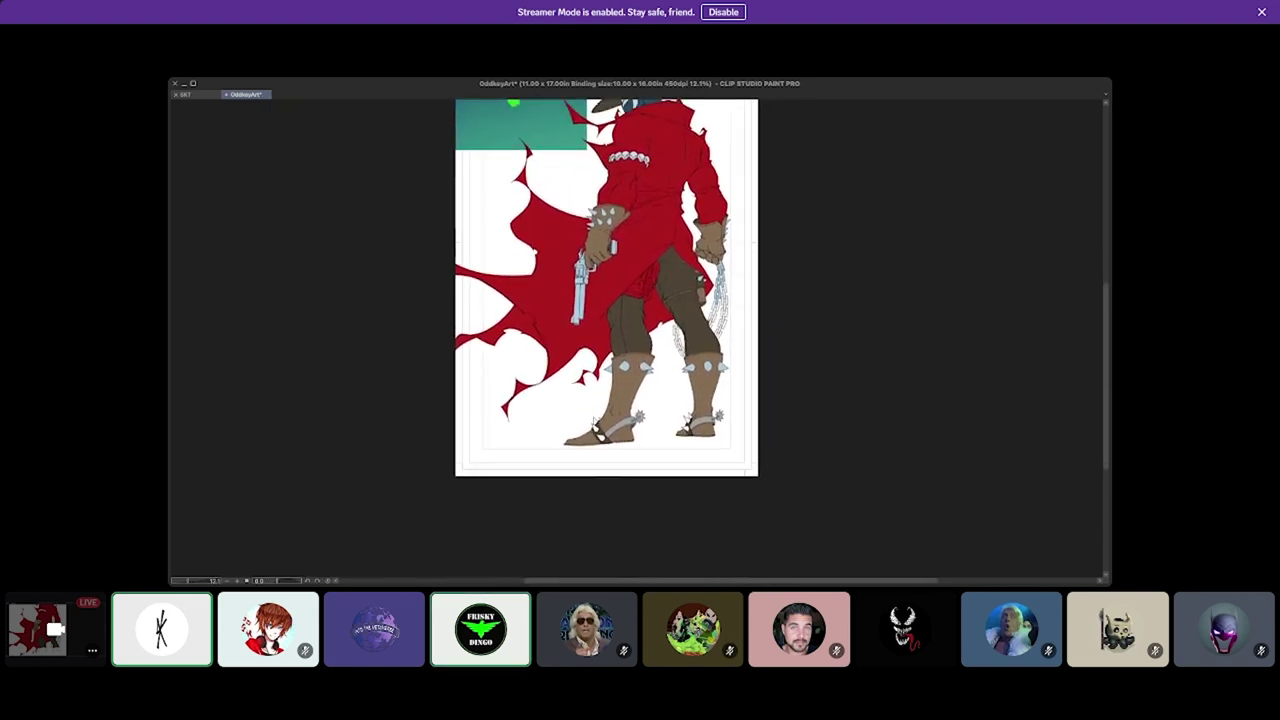
{"action": "scroll", "coordinate": [815, 260], "scroll_direction": "up", "scroll_amount": 2}
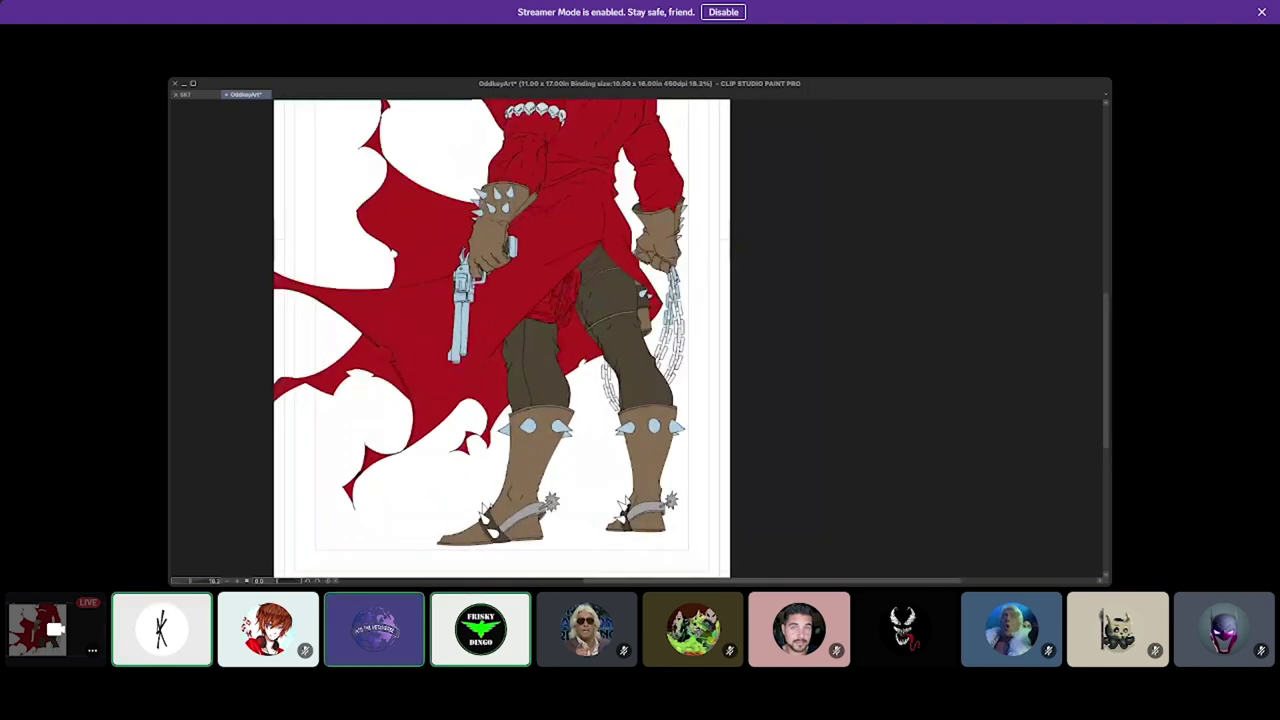